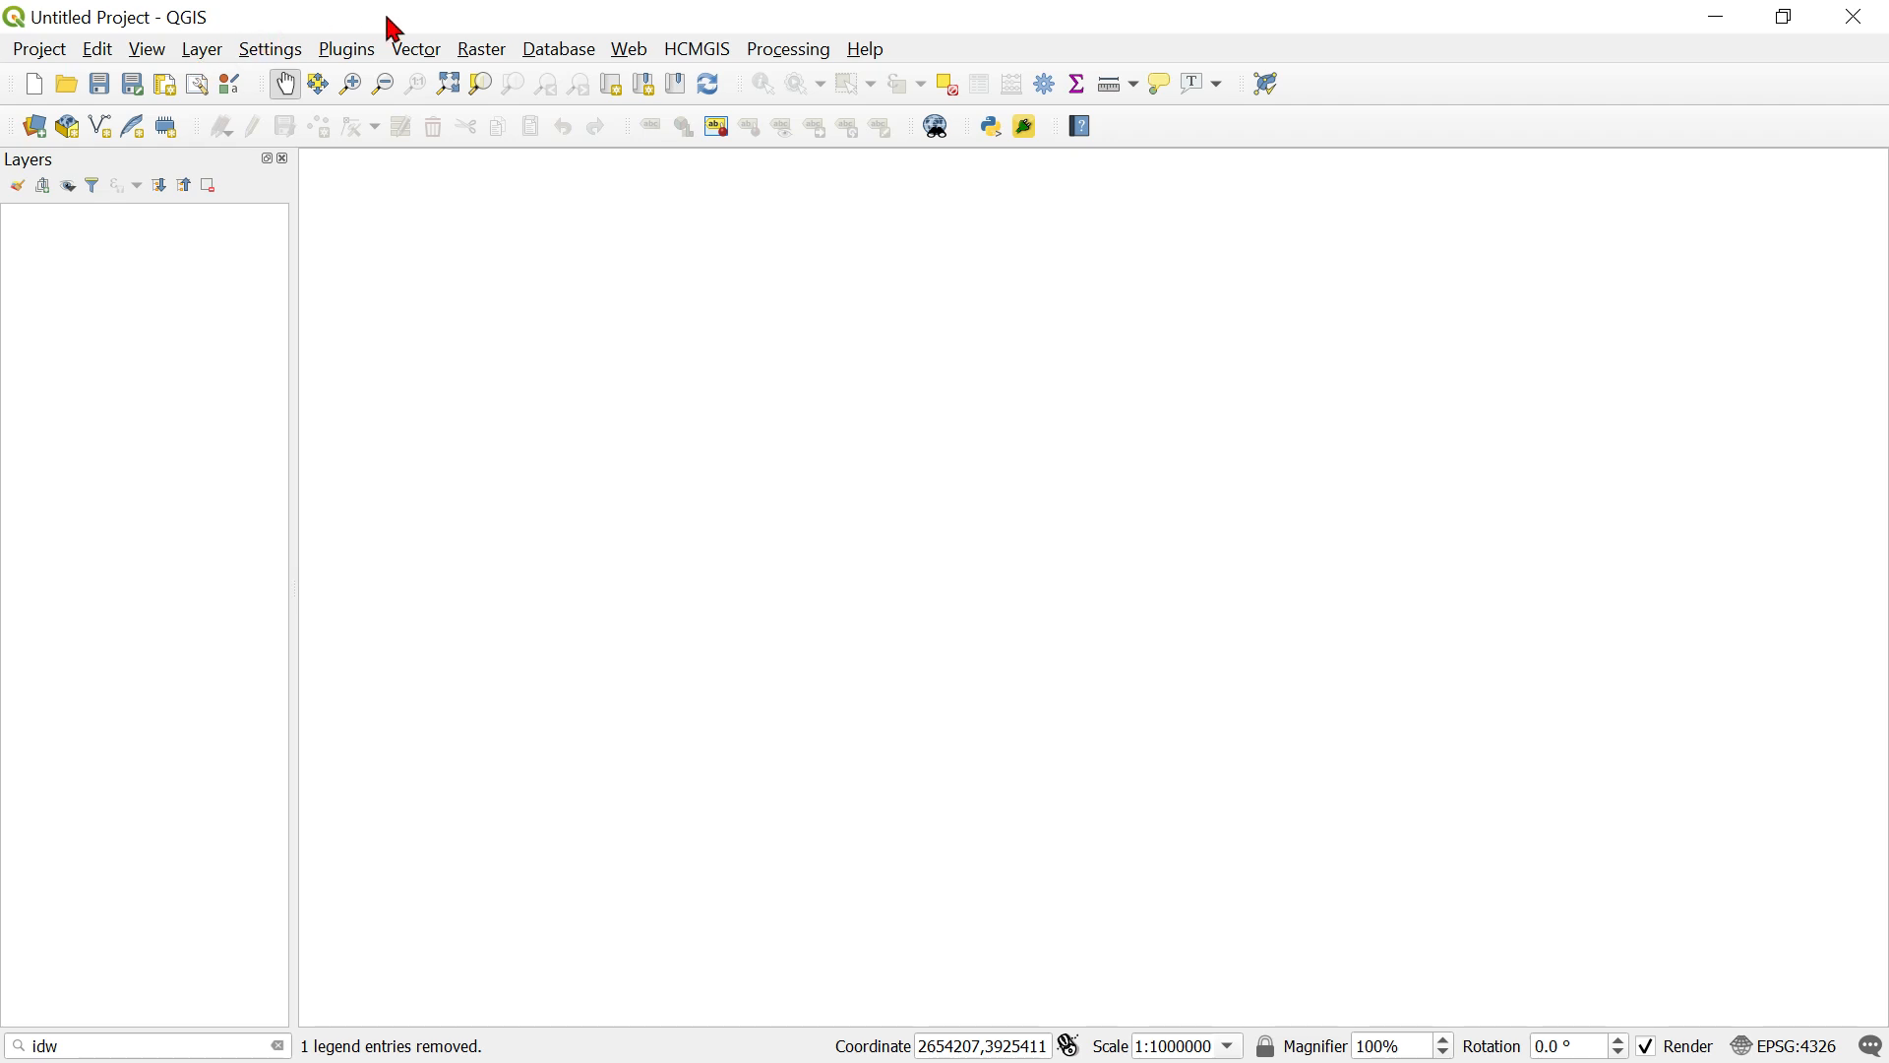
Go to the desktop and open the GJ_rainfall_CSV file from the CSV_to_pt folder in Excel.
{"action": "left_click", "coordinate": [1783, 17]}
{"action": "left_click", "coordinate": [1354, 155]}
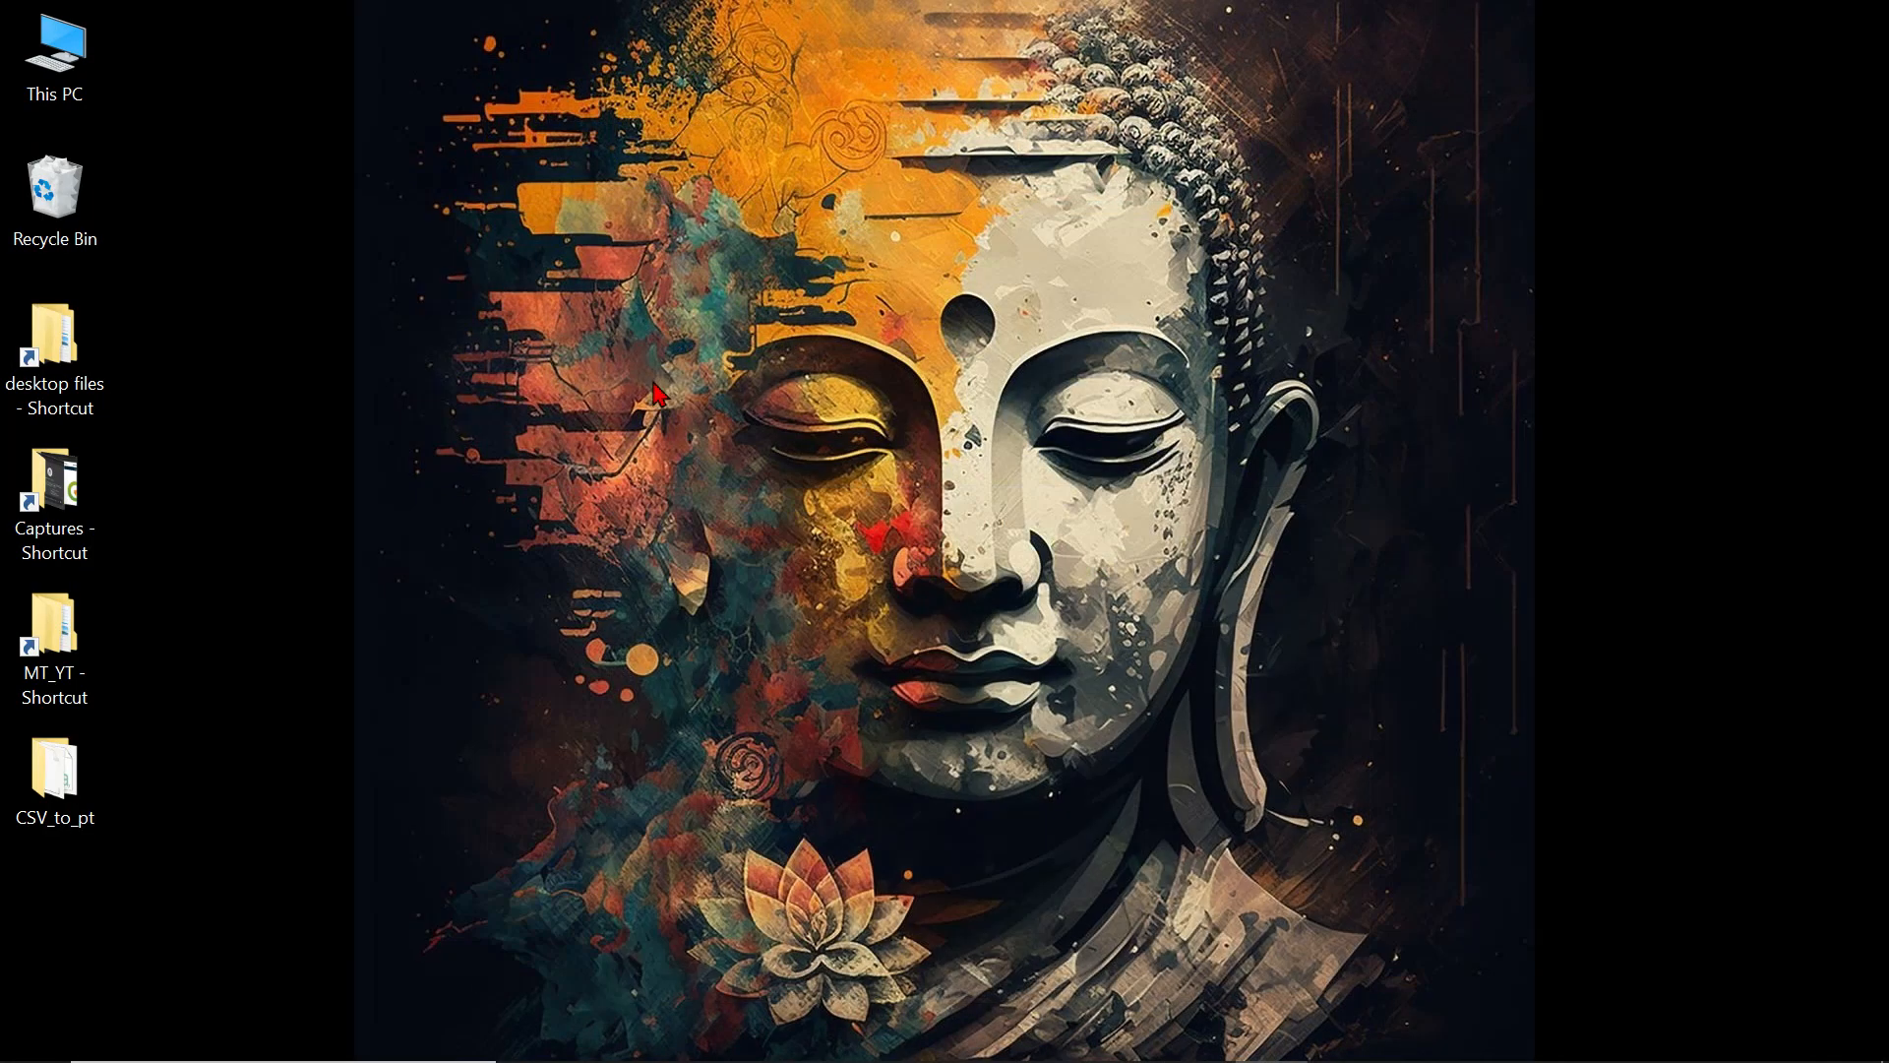
{"action": "left_click", "coordinate": [58, 787]}
{"action": "double_click", "coordinate": [58, 787]}
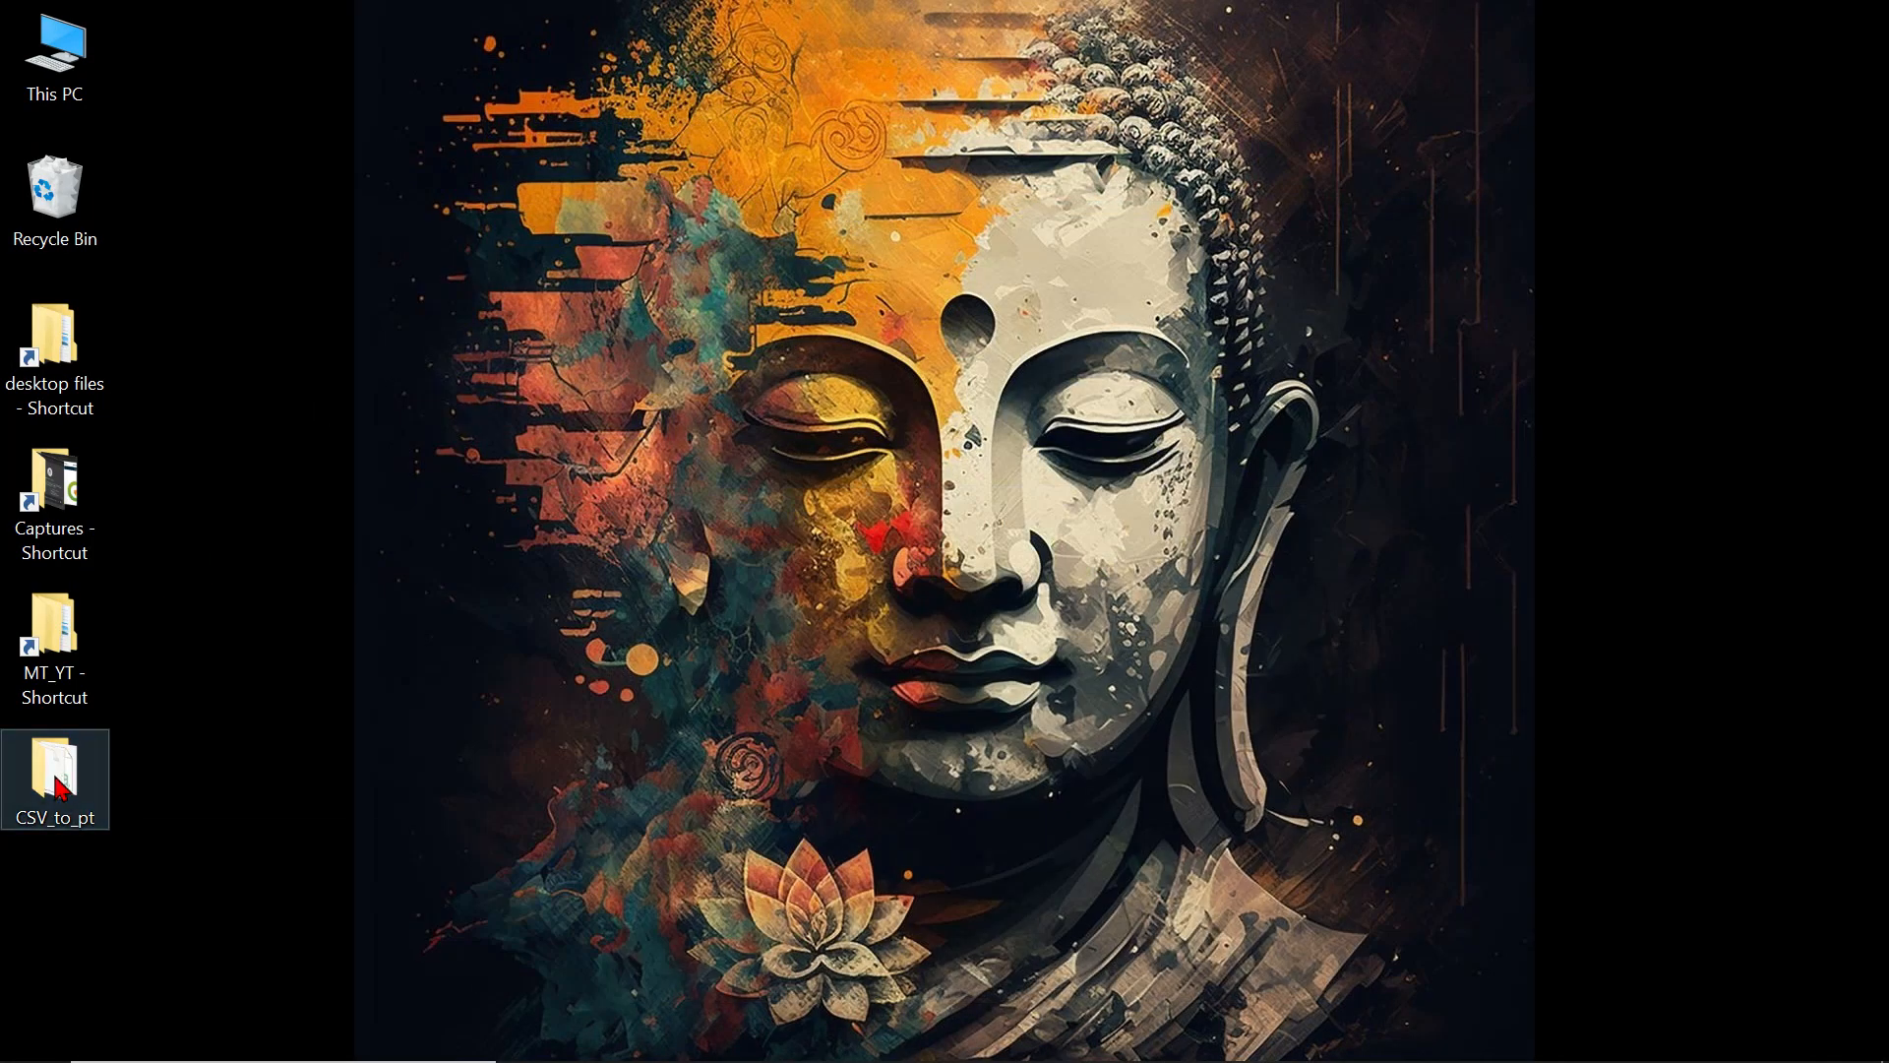
{"action": "left_click", "coordinate": [371, 452]}
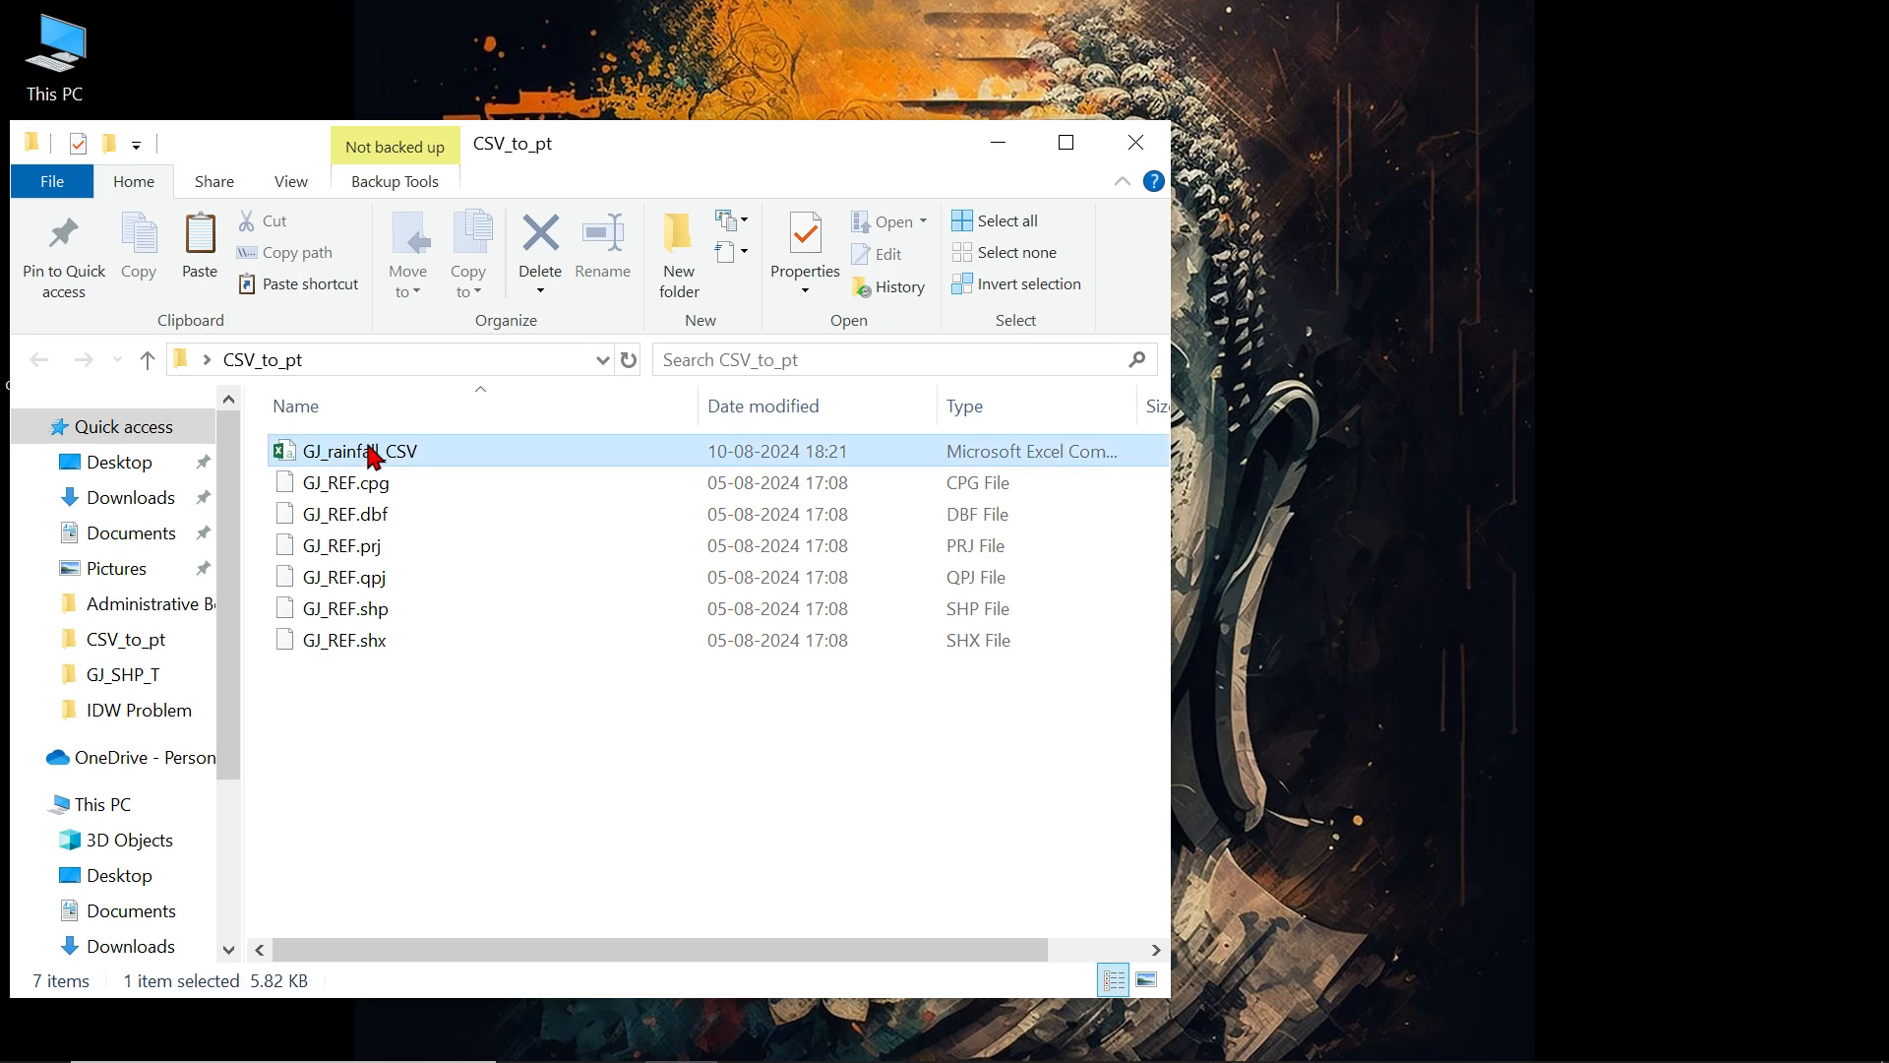
{"action": "right_click", "coordinate": [372, 452]}
{"action": "left_click", "coordinate": [441, 337]}
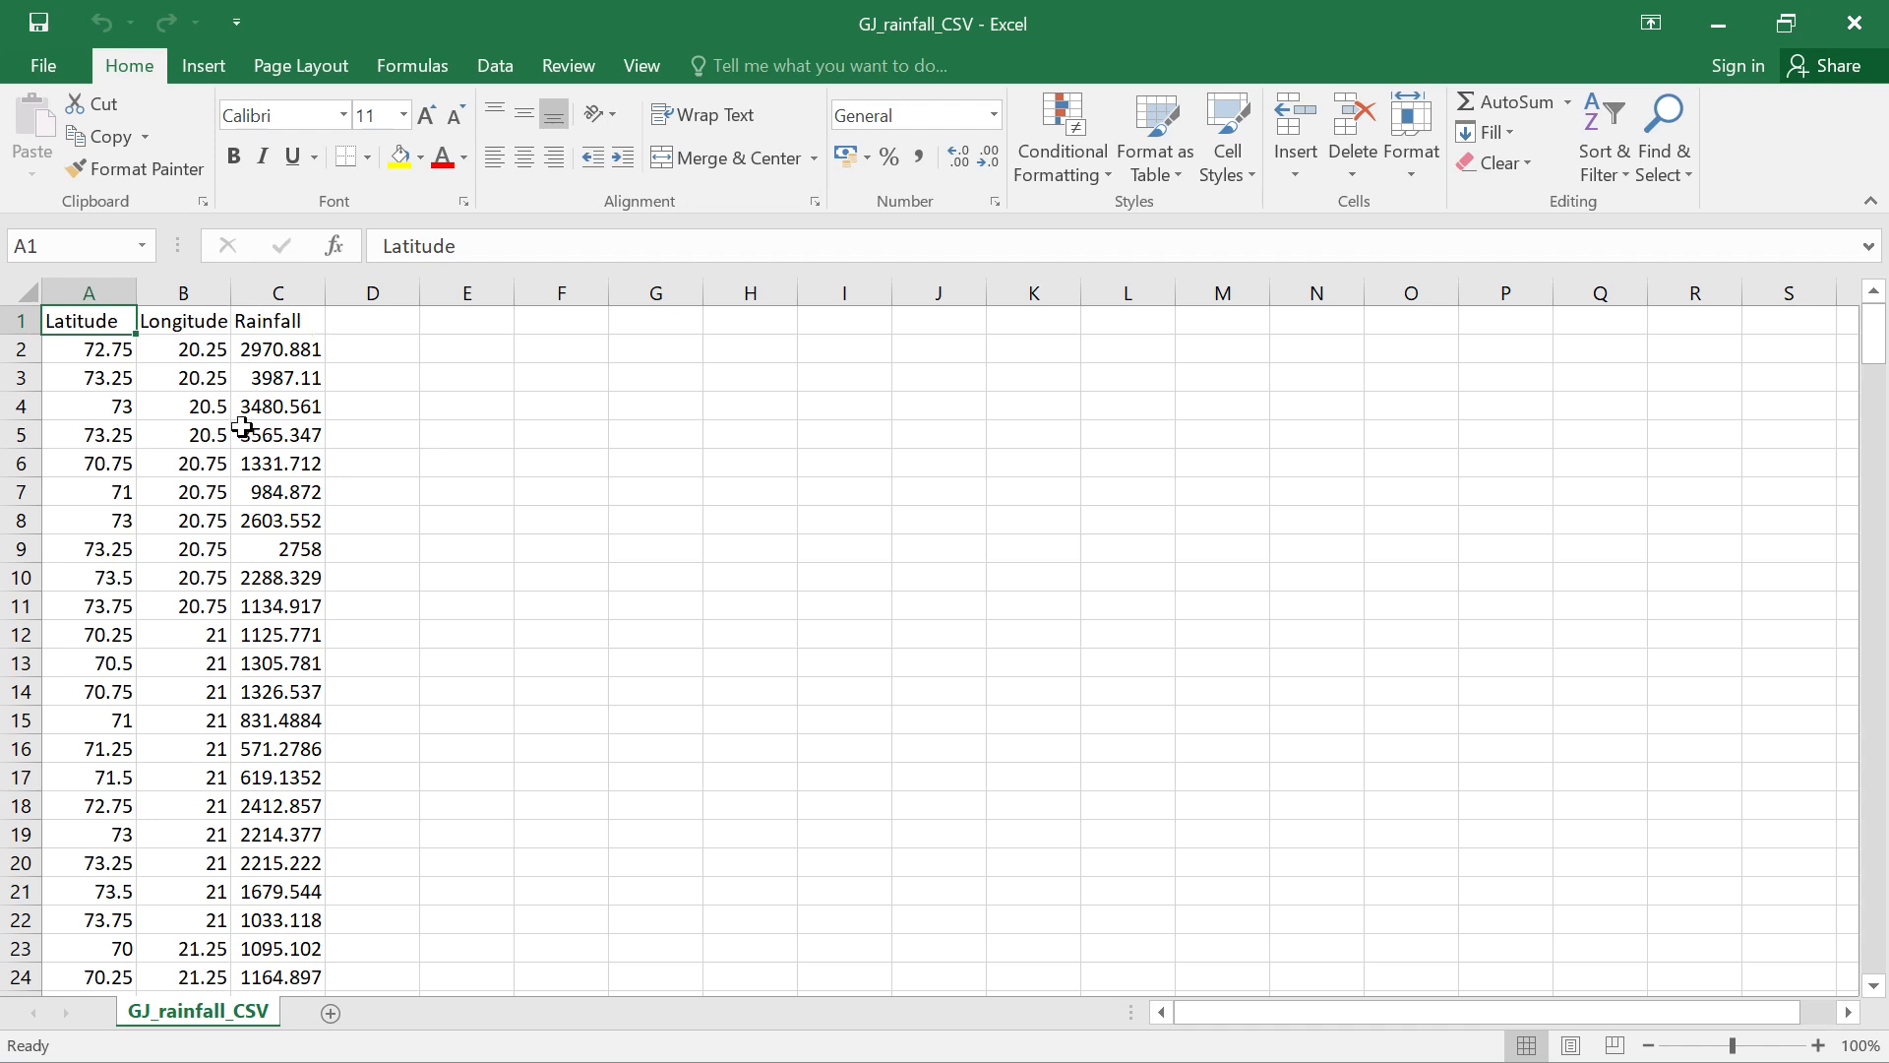
Review the Latitude, Longitude and Rainfall columns, close the spreadsheet and return to the maximized QGIS window.
{"action": "scroll", "coordinate": [141, 403], "scroll_direction": "down", "scroll_amount": 12}
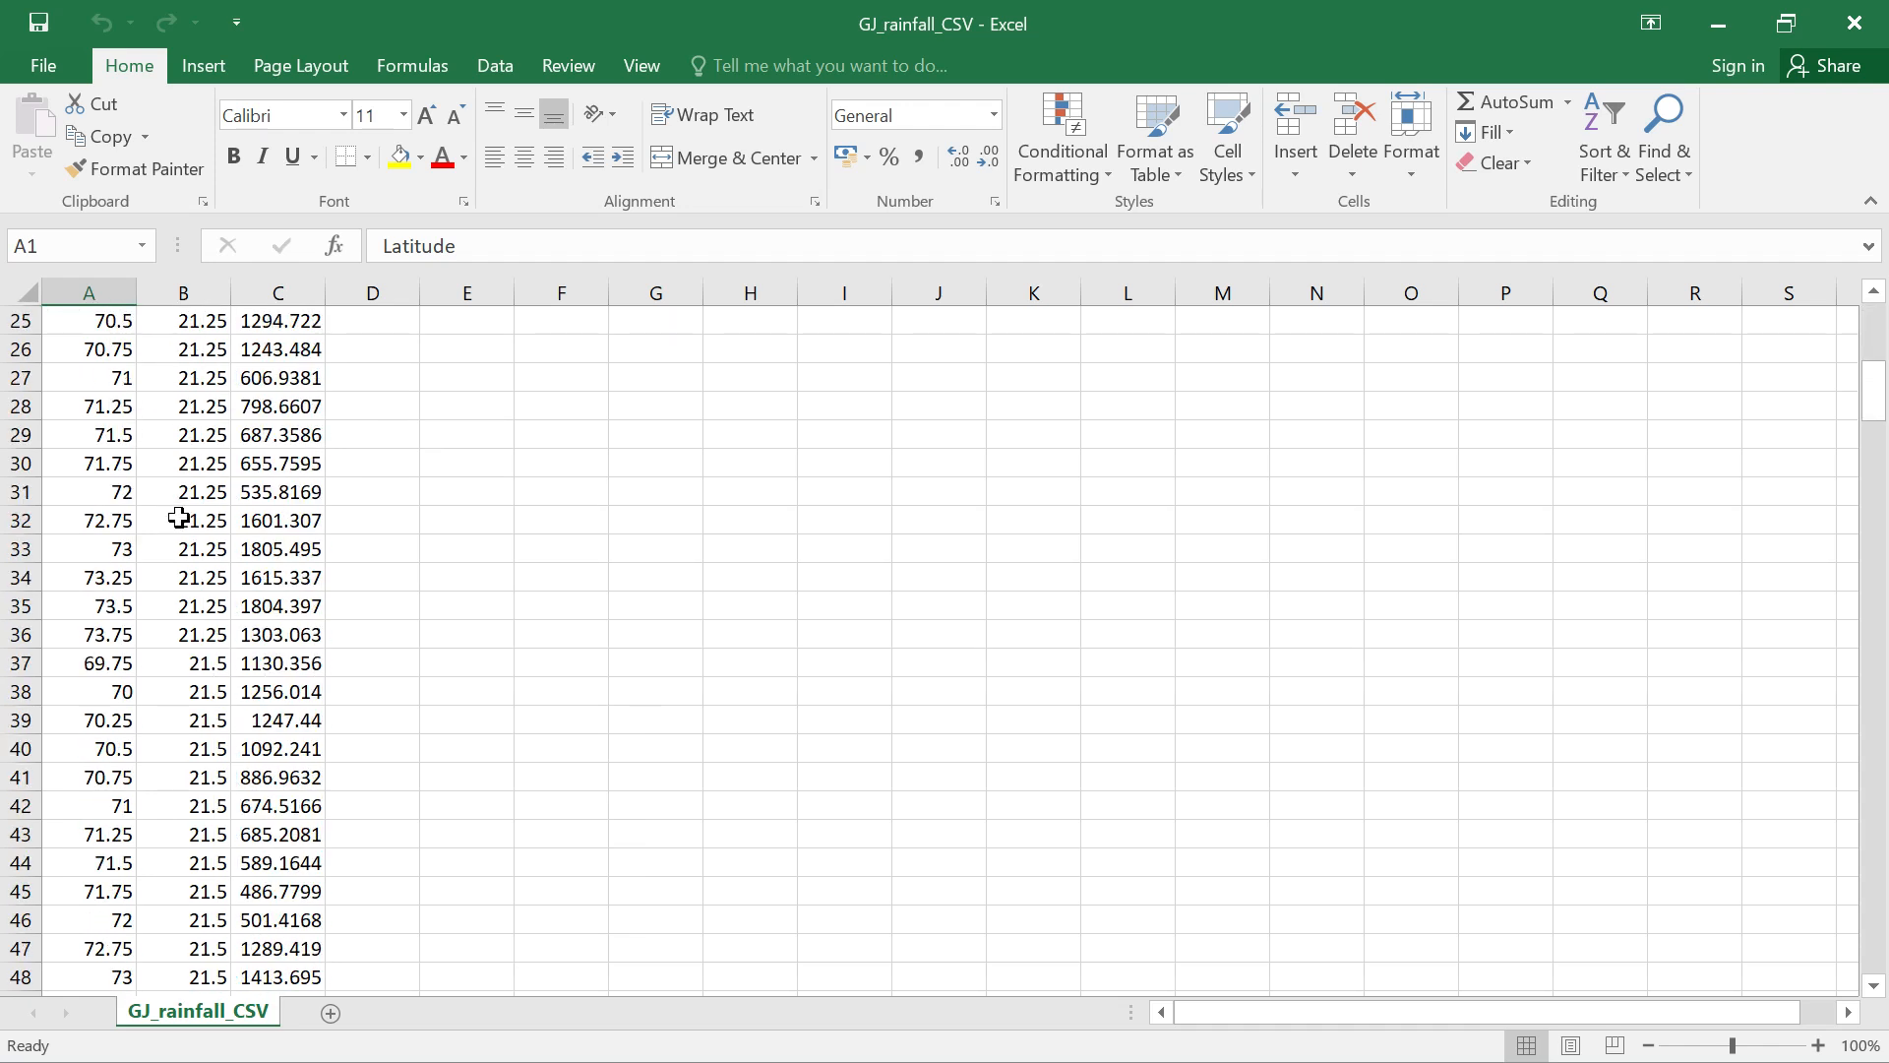
{"action": "scroll", "coordinate": [240, 455], "scroll_direction": "up", "scroll_amount": 12}
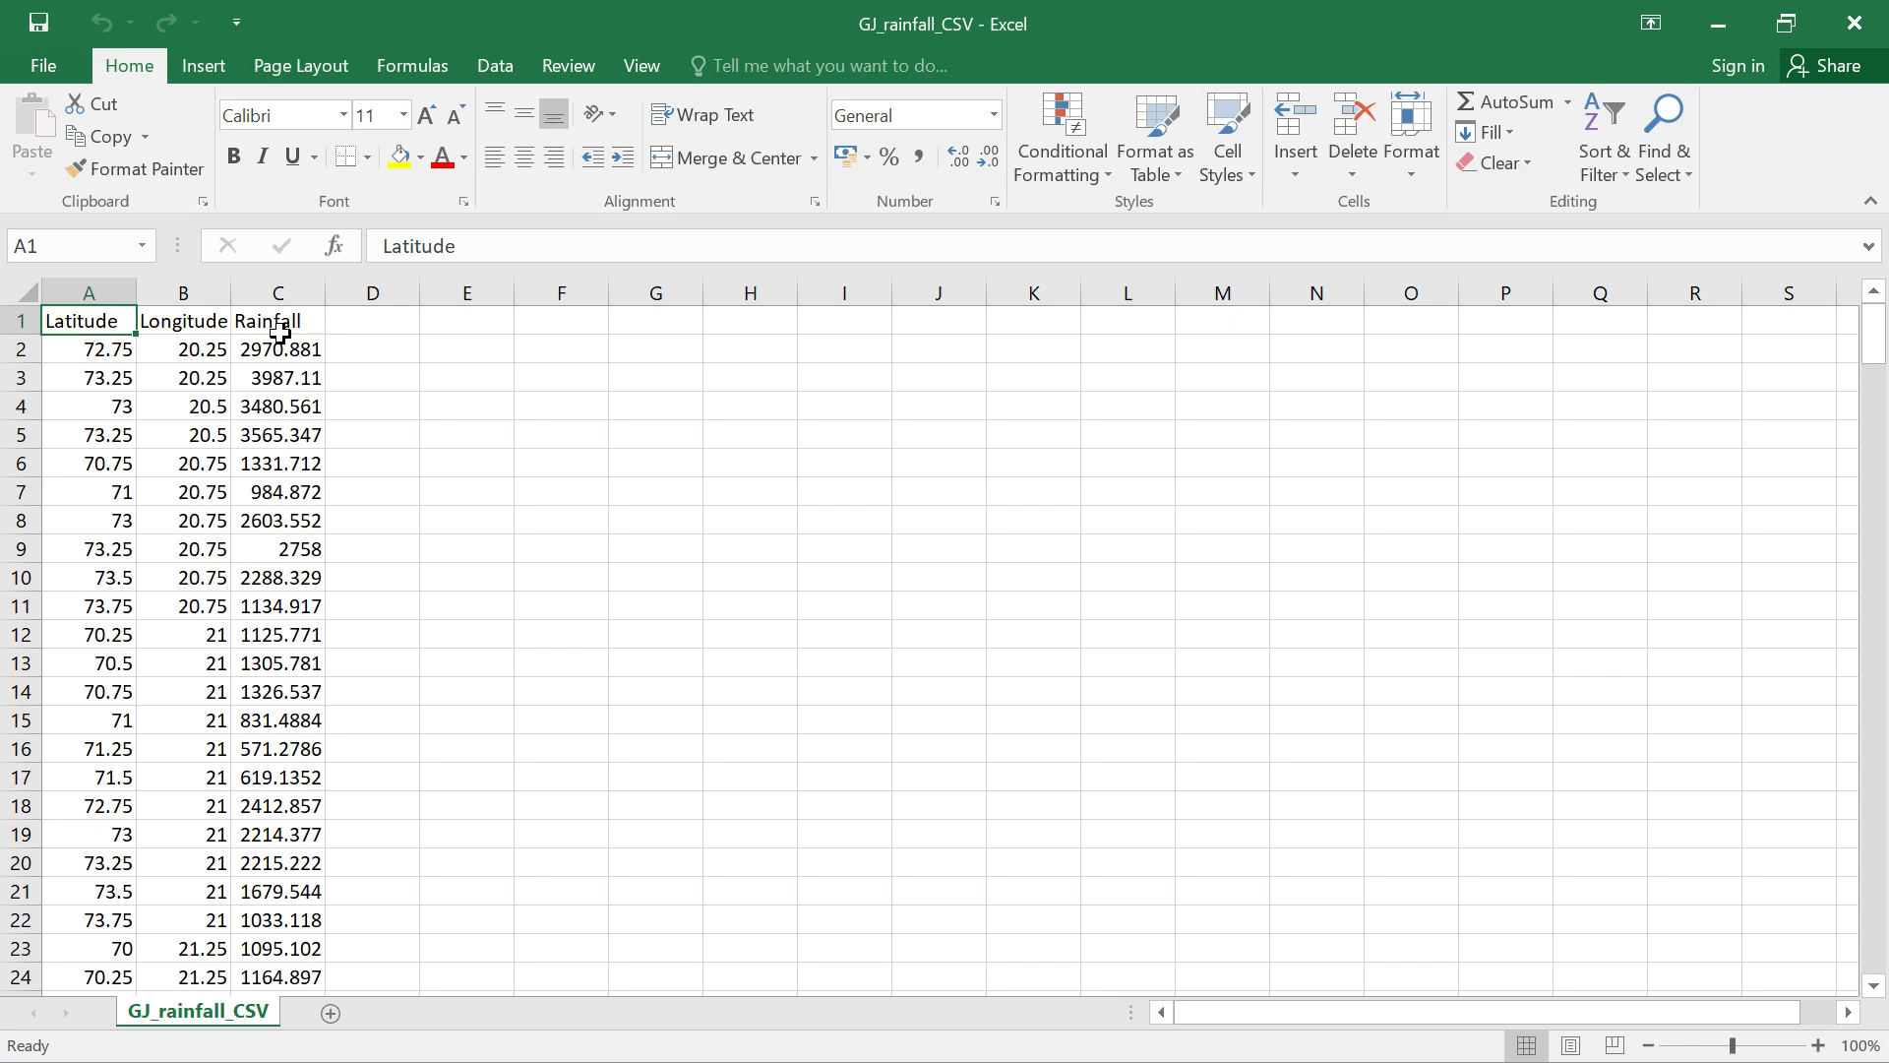
{"action": "double_click", "coordinate": [765, 29]}
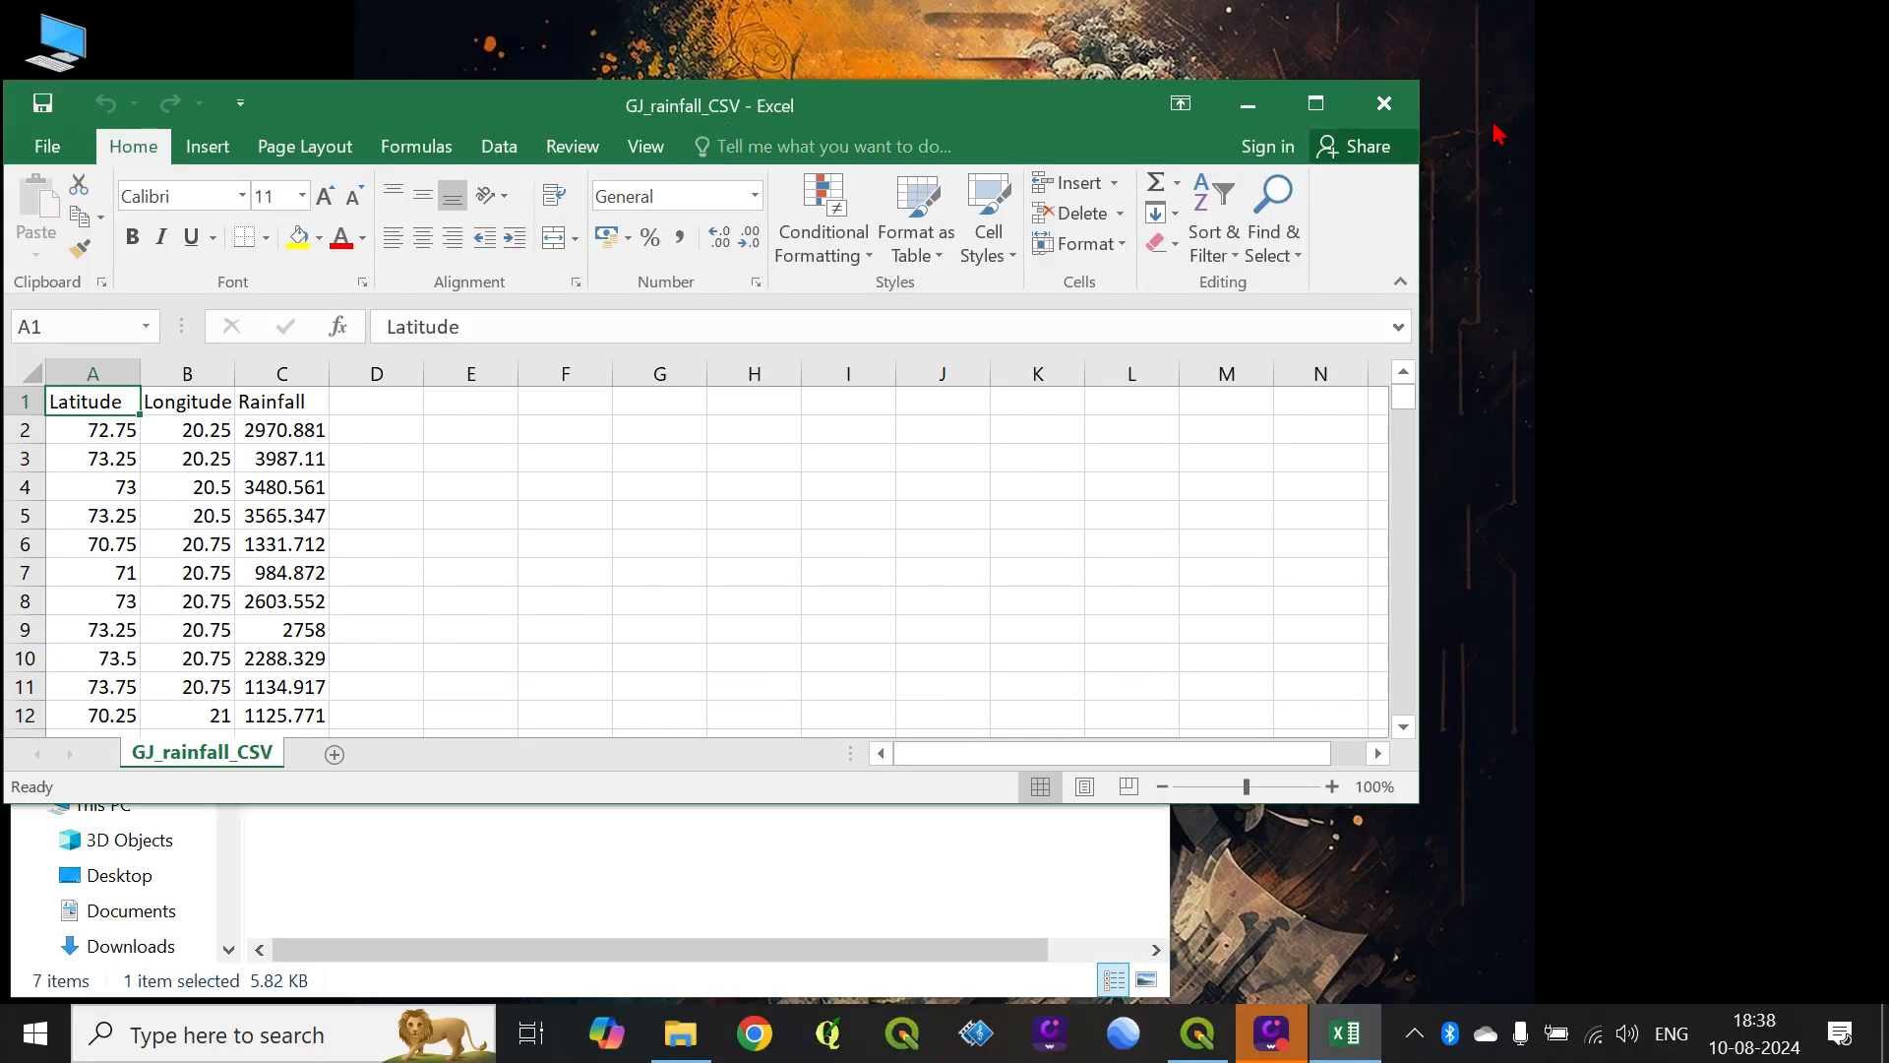
{"action": "left_click", "coordinate": [1395, 102]}
{"action": "left_click", "coordinate": [997, 142]}
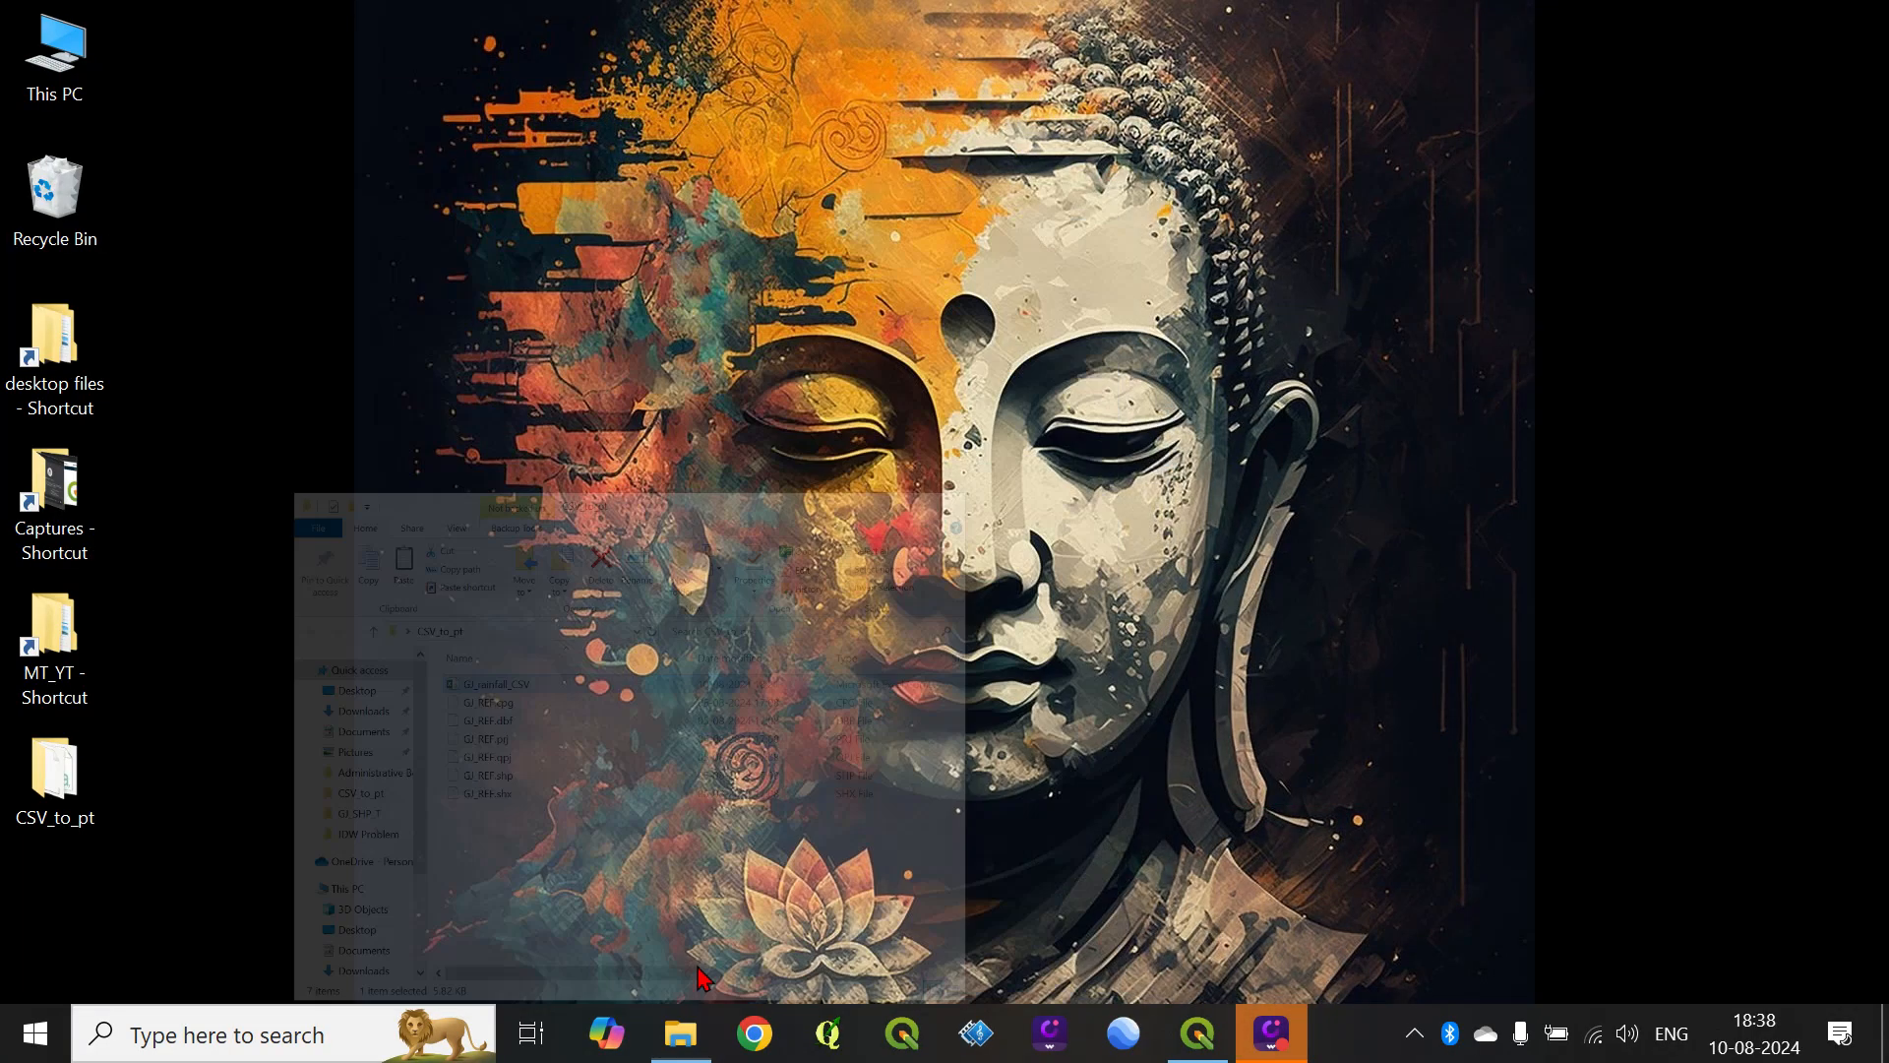
{"action": "left_click", "coordinate": [1197, 1033]}
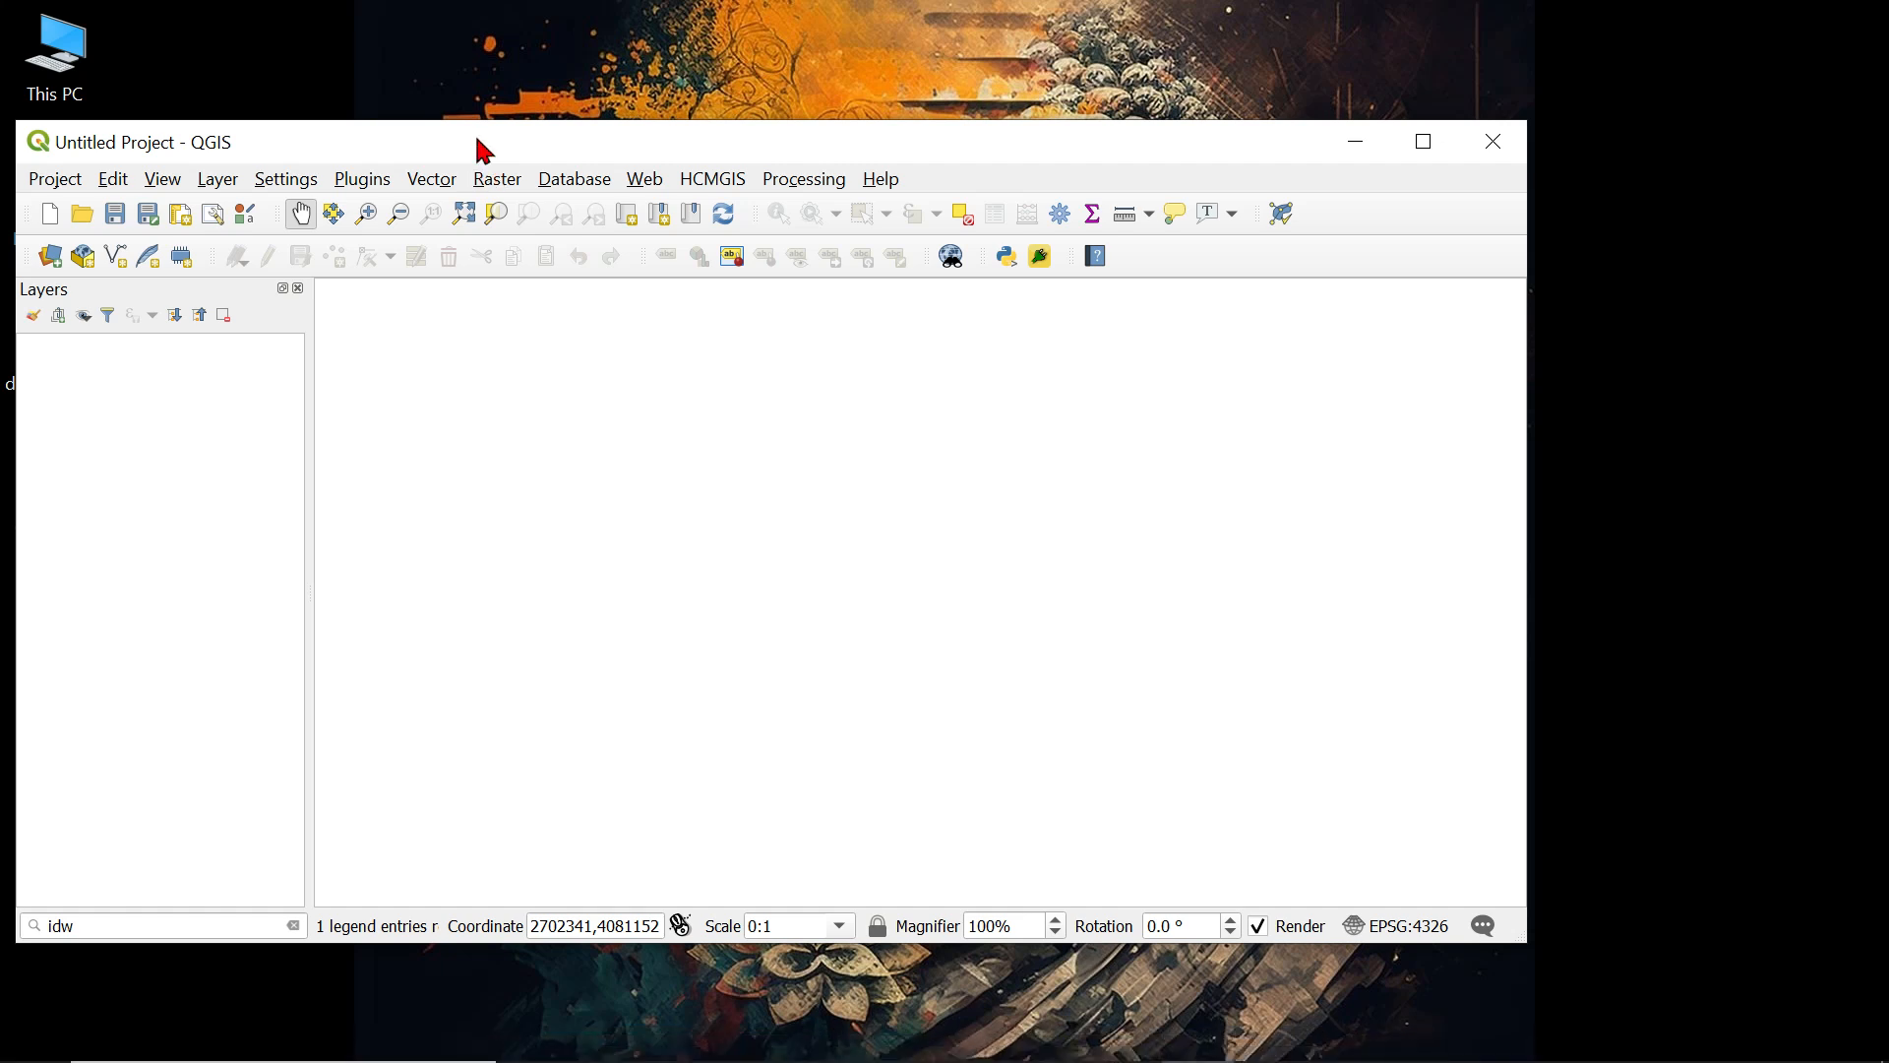
{"action": "double_click", "coordinate": [385, 158]}
Start adding a delimited text layer with GJ_rainfall_CSV.csv from the CSV_to_pt folder as the source file.
{"action": "left_click", "coordinate": [201, 48]}
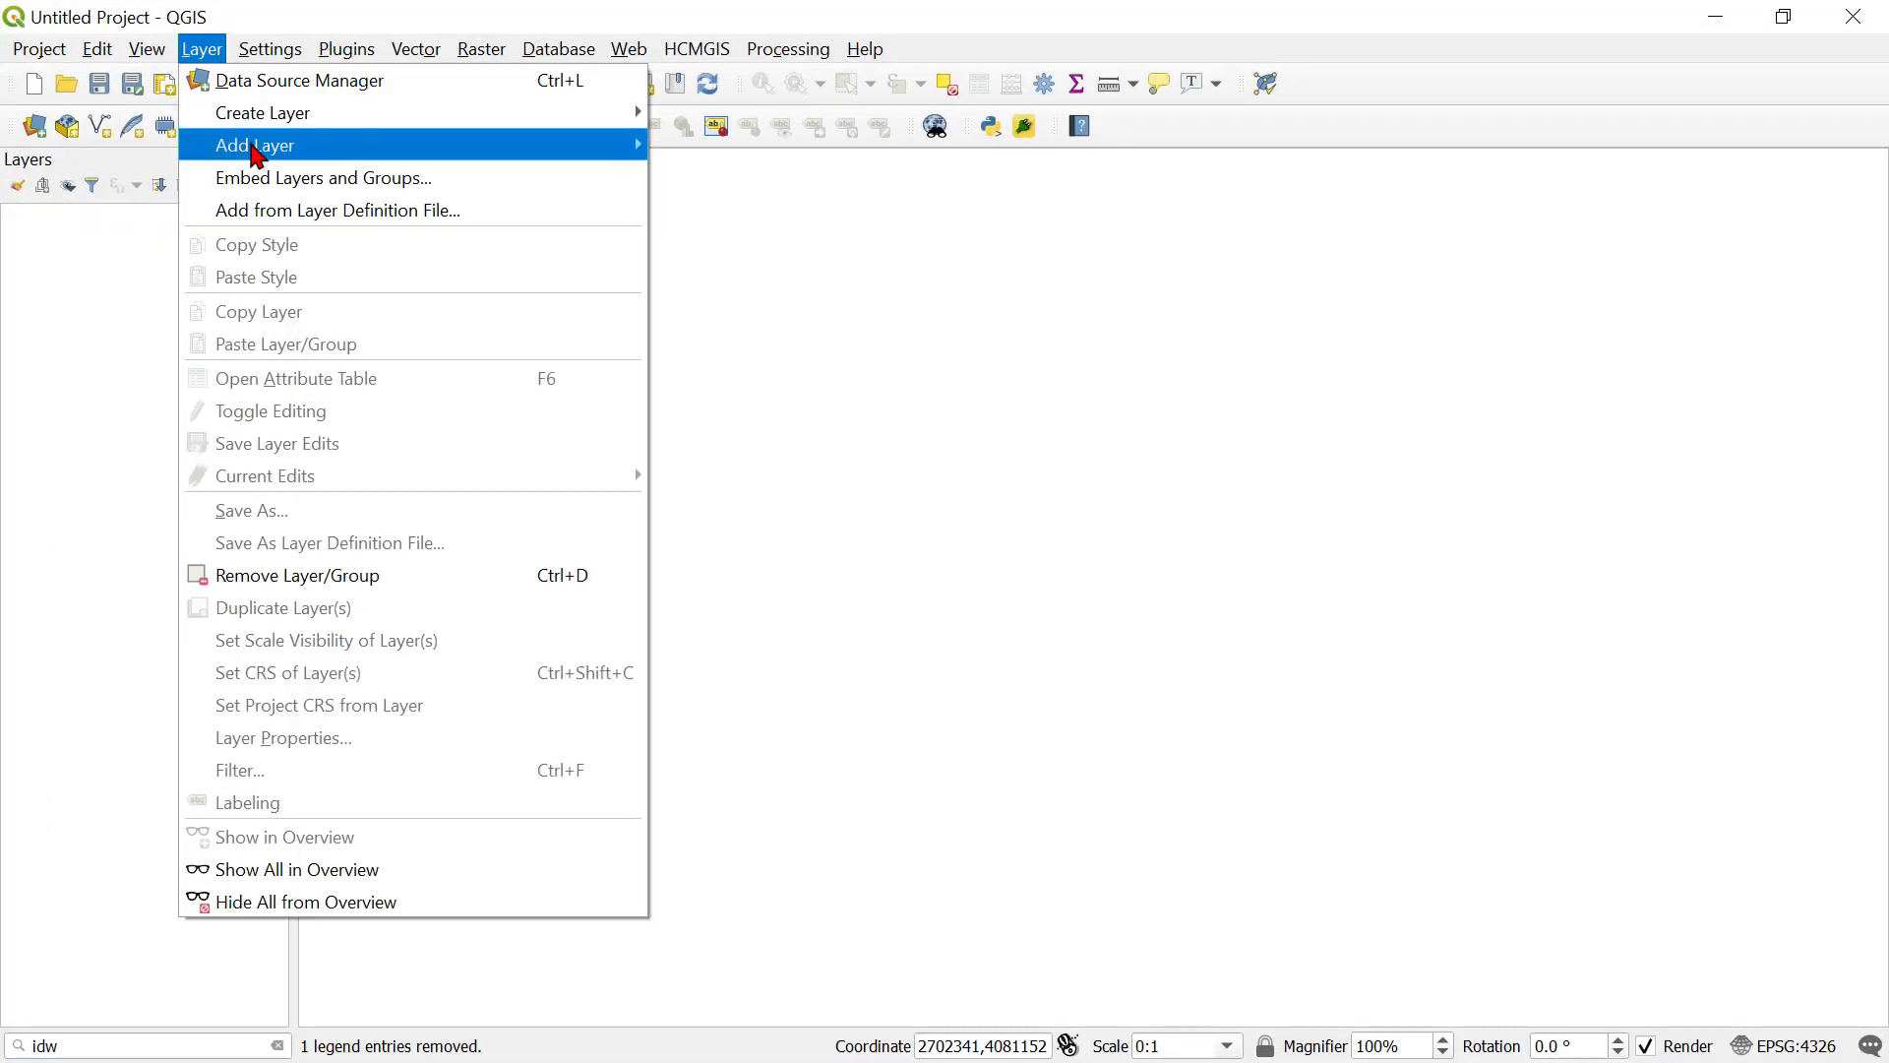
{"action": "mouse_move", "coordinate": [256, 157]}
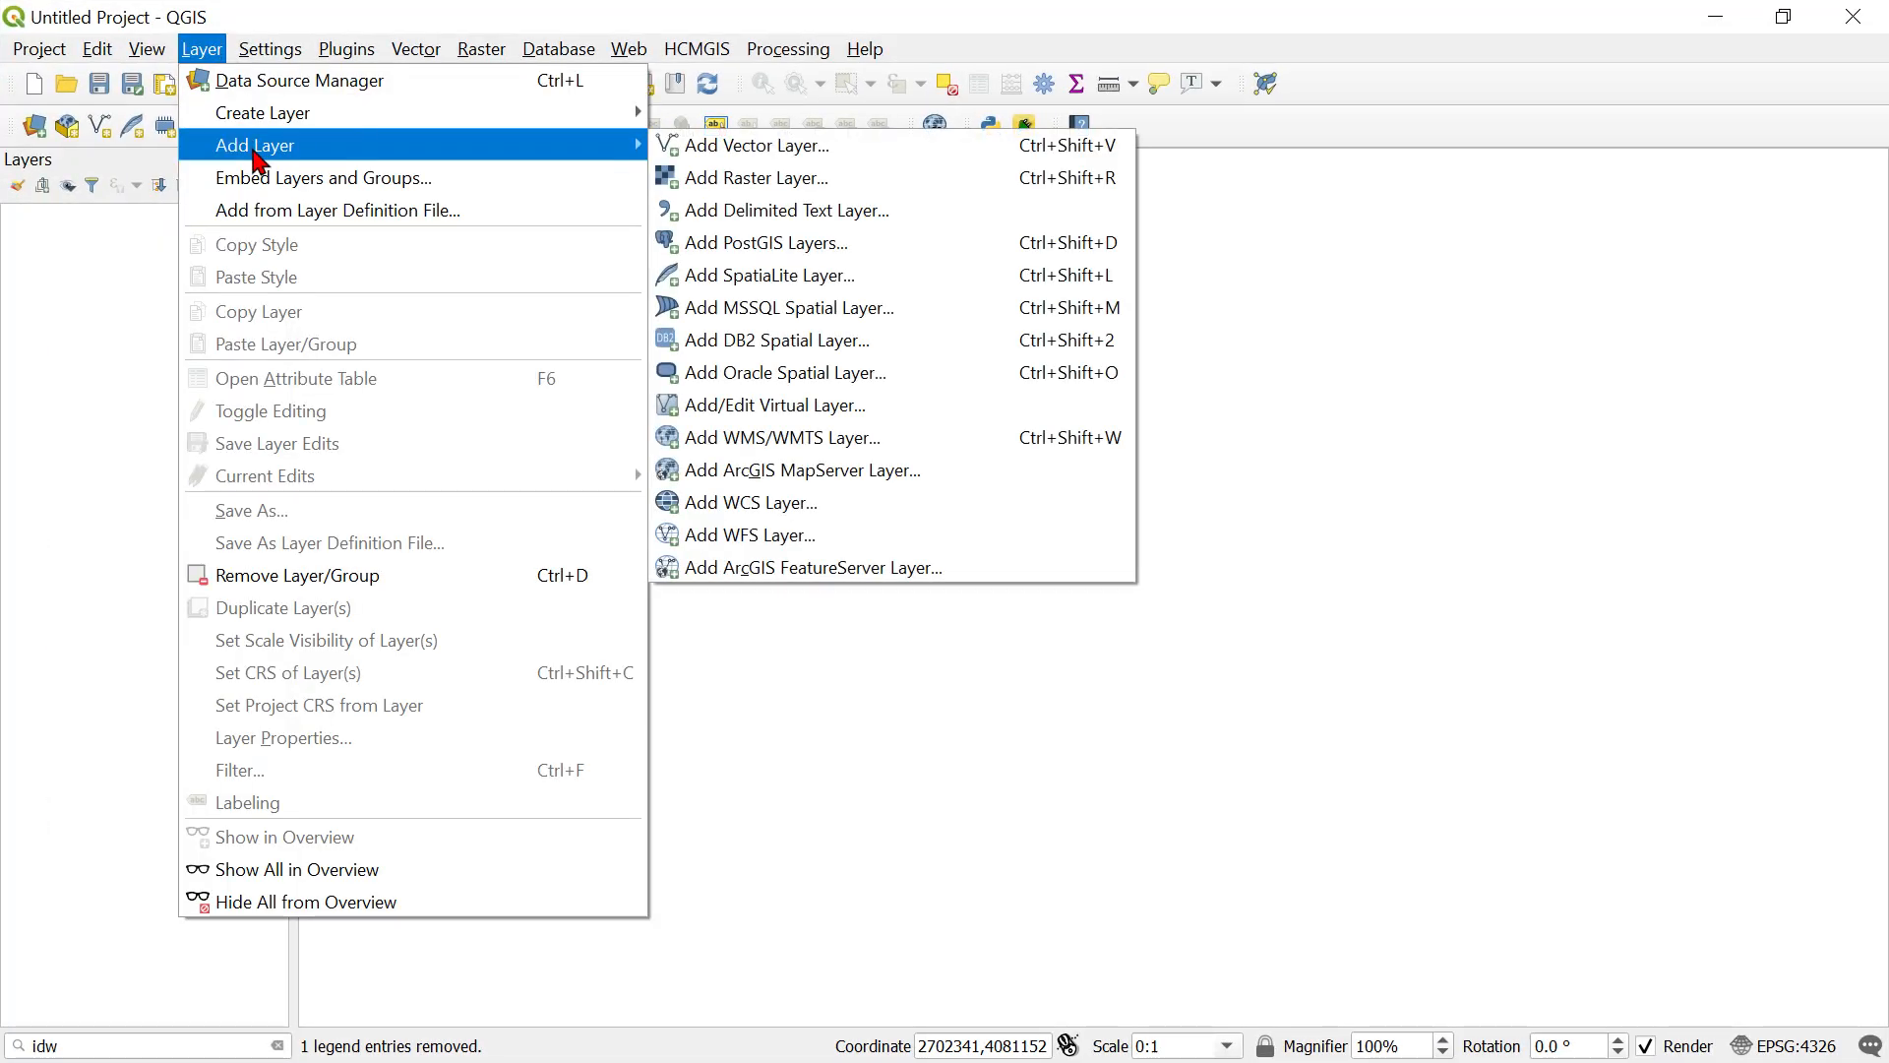
{"action": "left_click", "coordinate": [869, 213]}
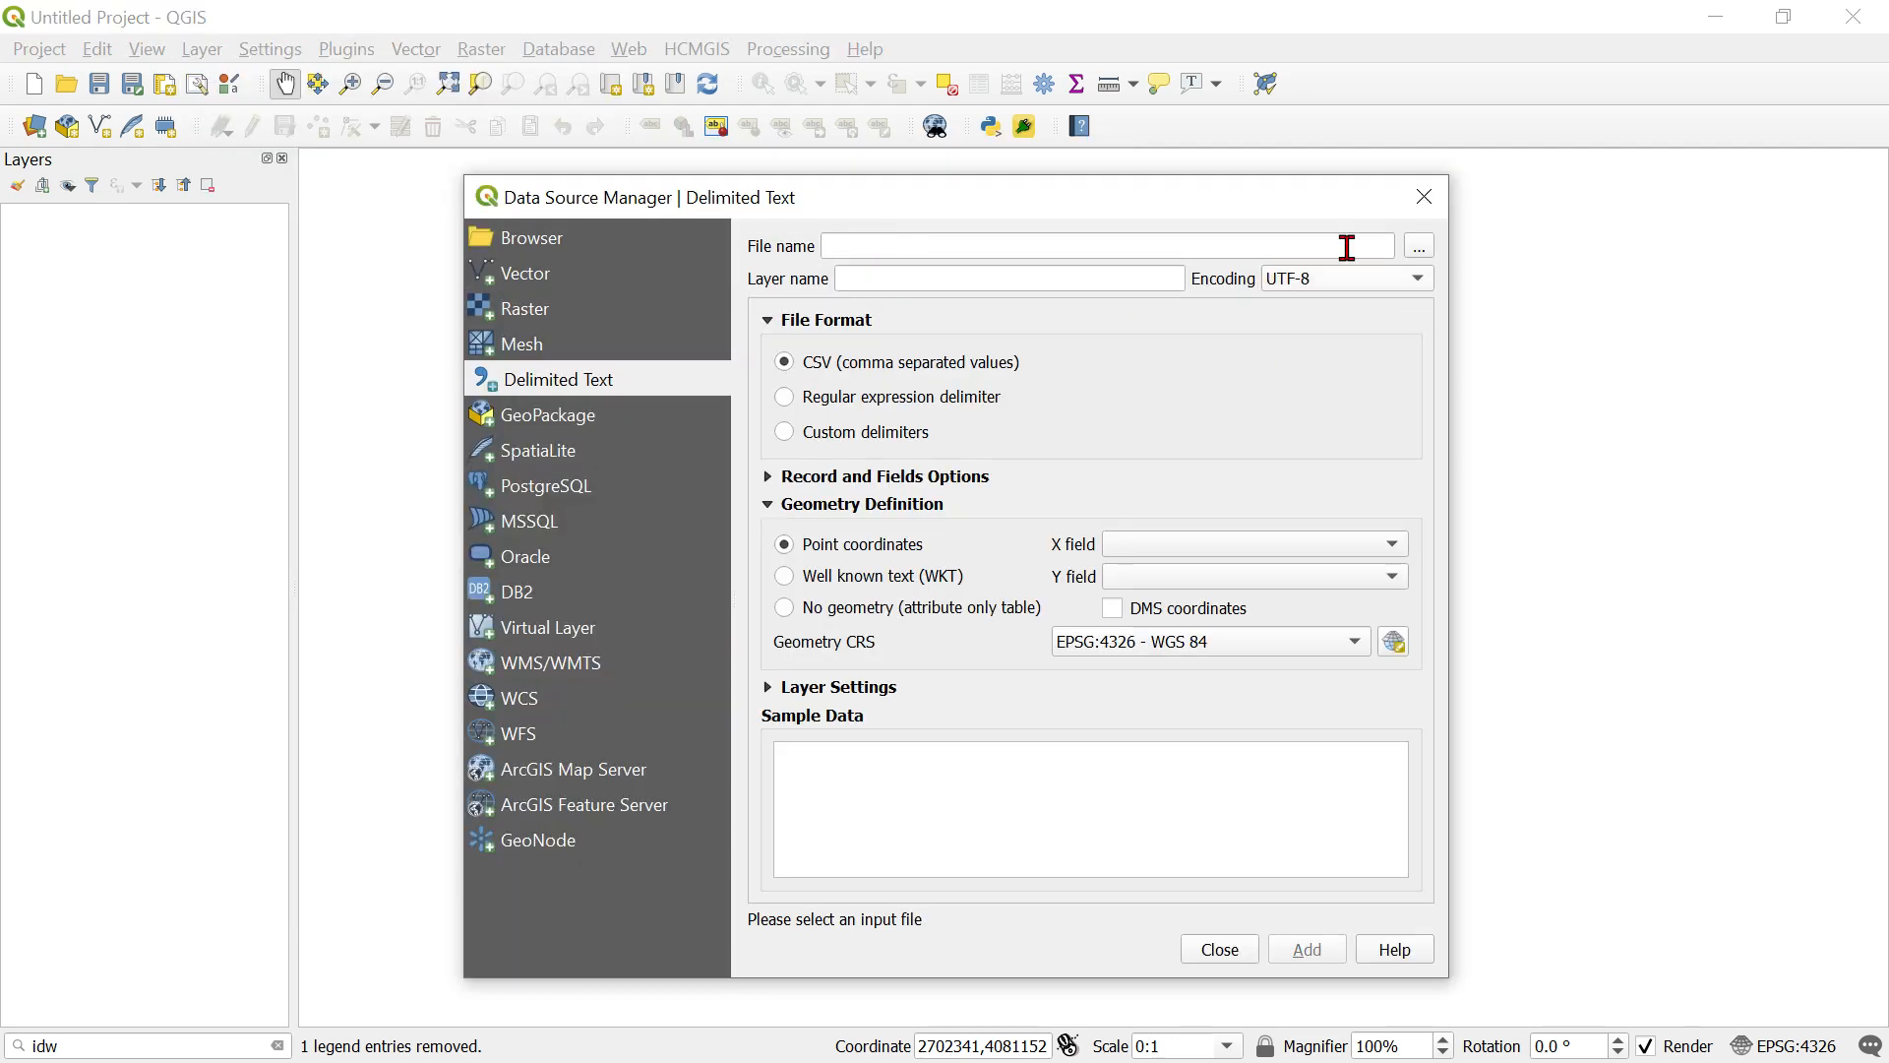
{"action": "left_click", "coordinate": [1418, 251]}
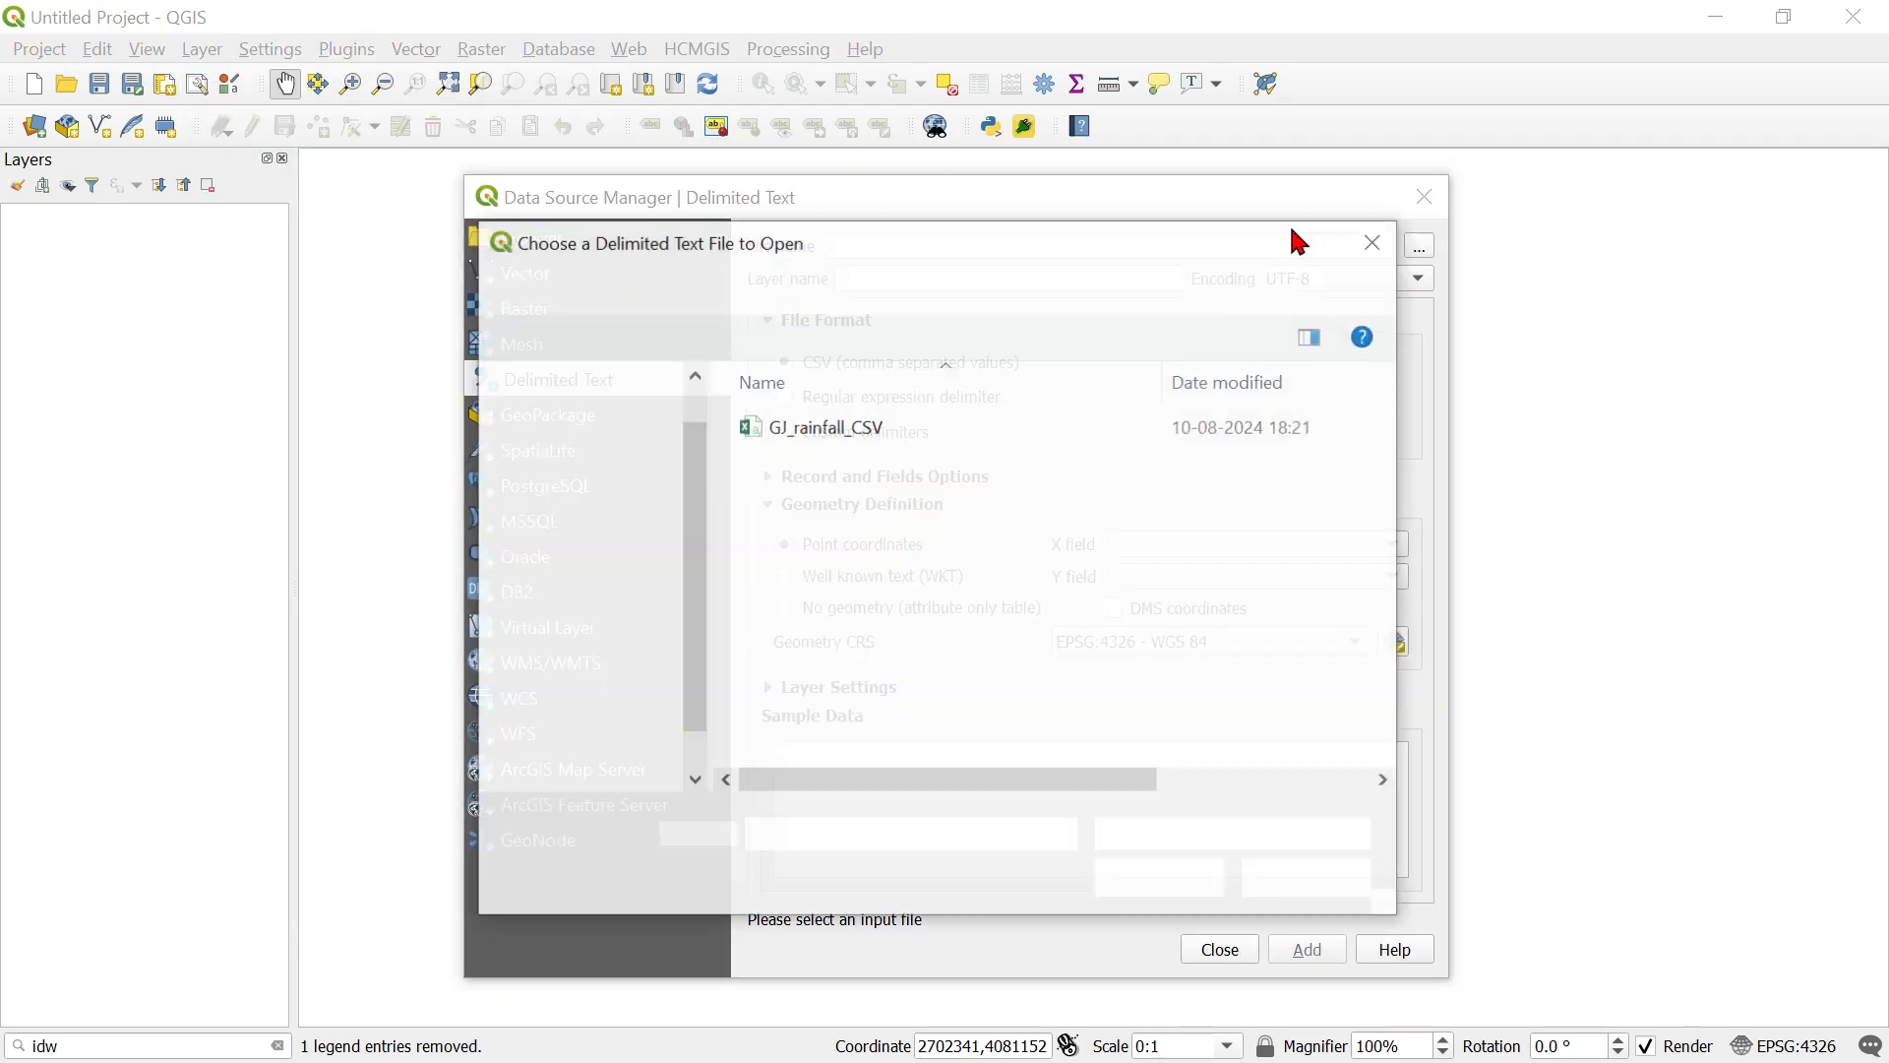
{"action": "left_click", "coordinate": [844, 440]}
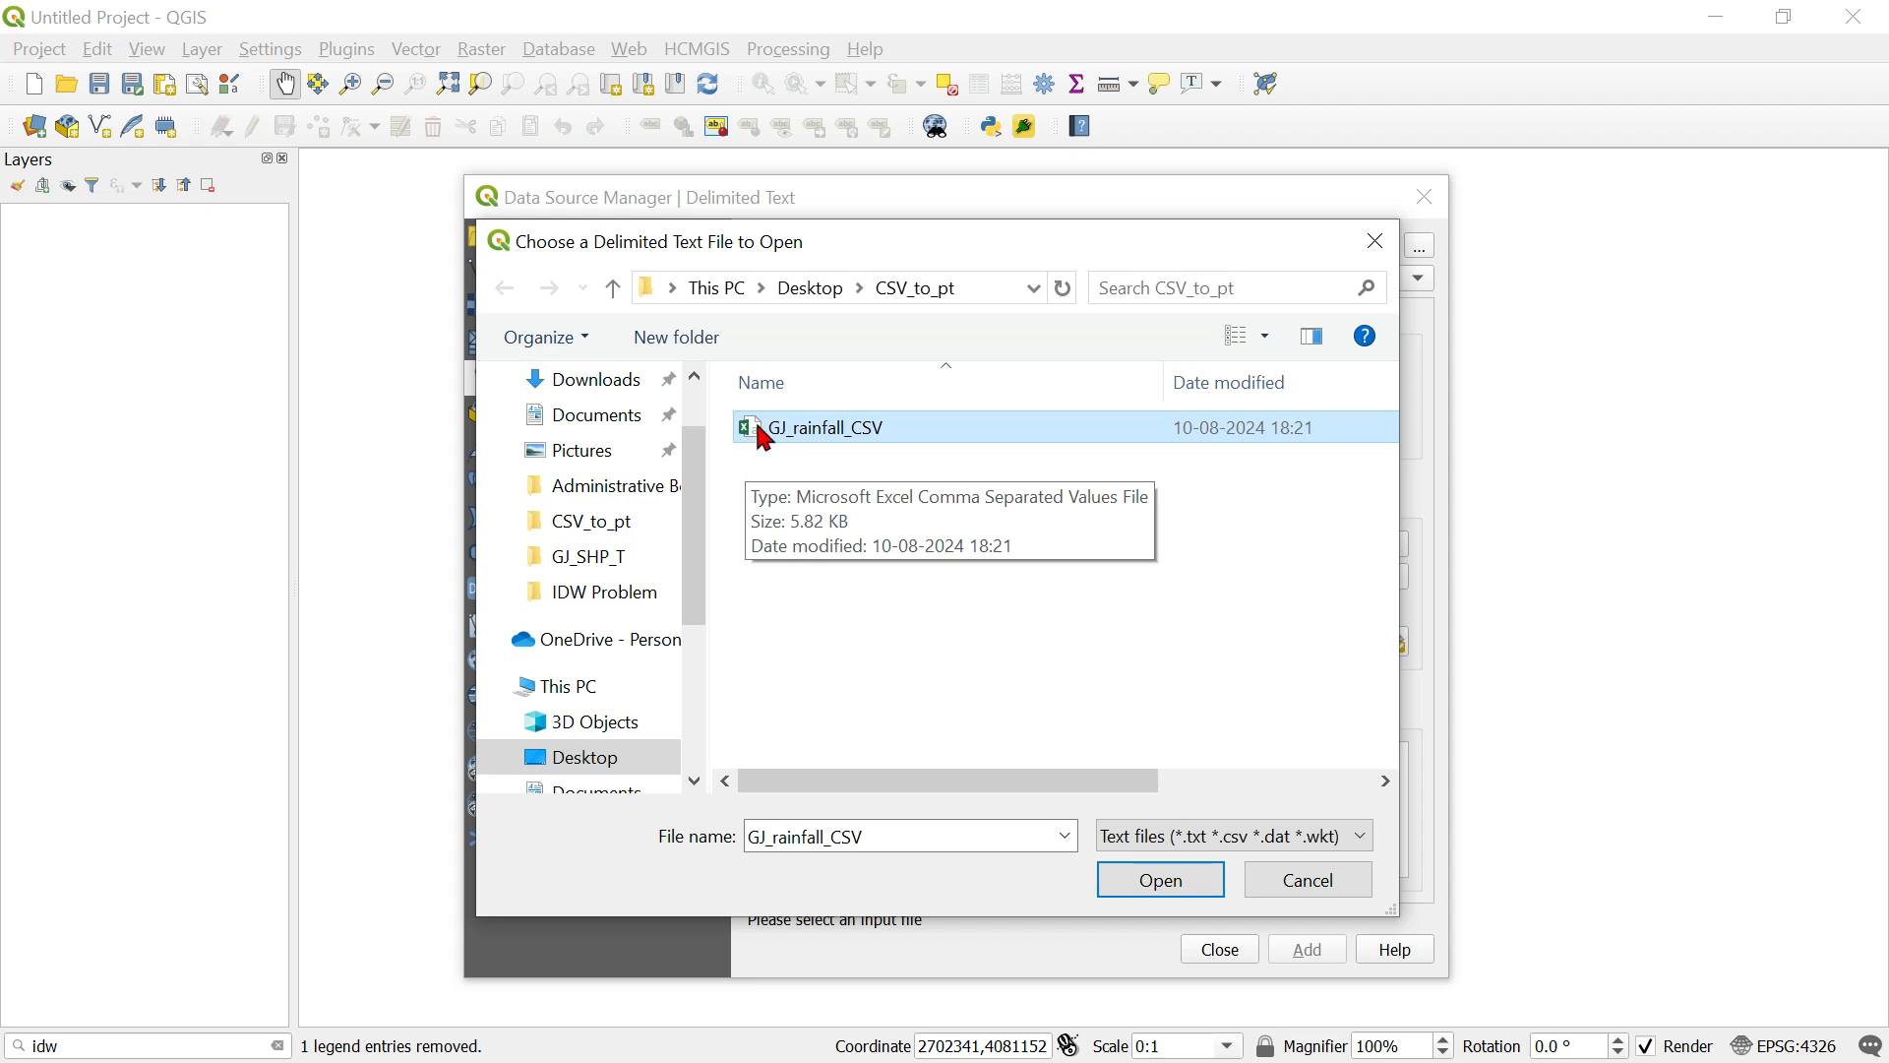
{"action": "left_click", "coordinate": [1162, 881]}
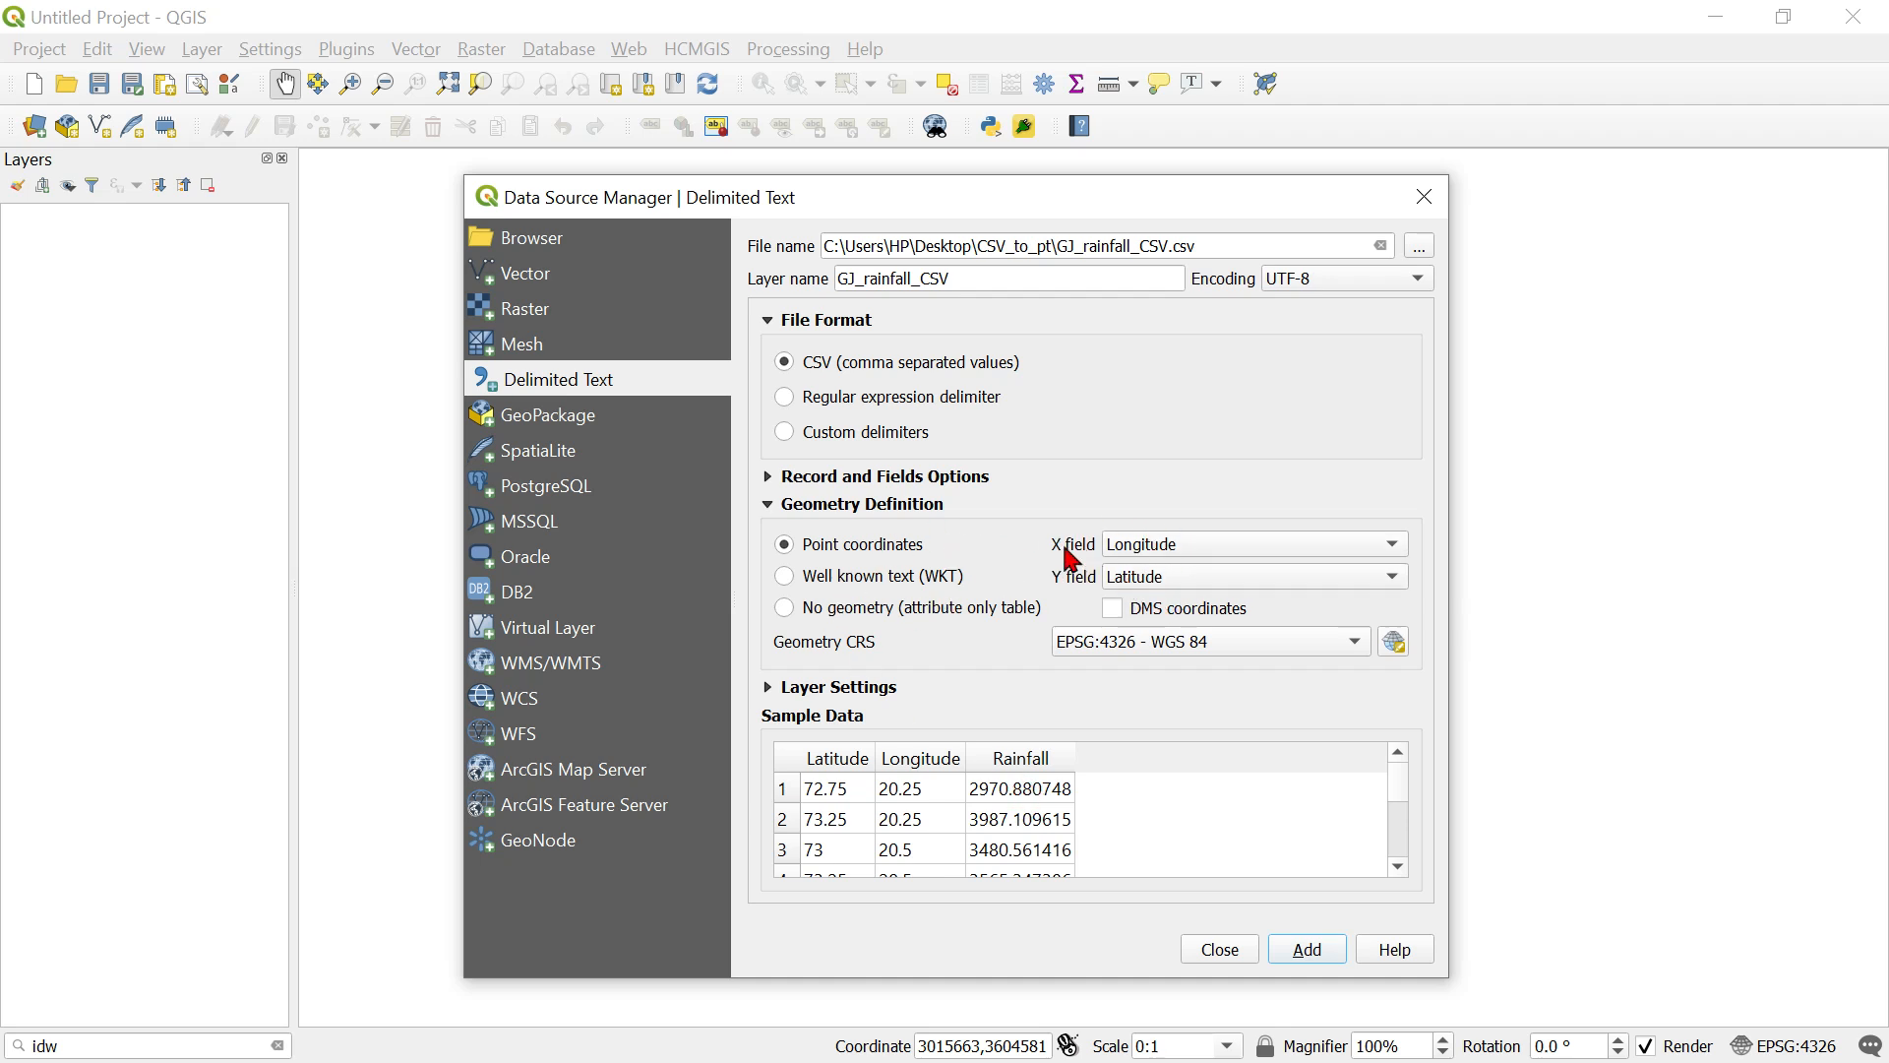
Set the X field to Latitude and the Y field to Longitude, and add the rainfall point layer to the map.
{"action": "left_click", "coordinate": [1153, 548]}
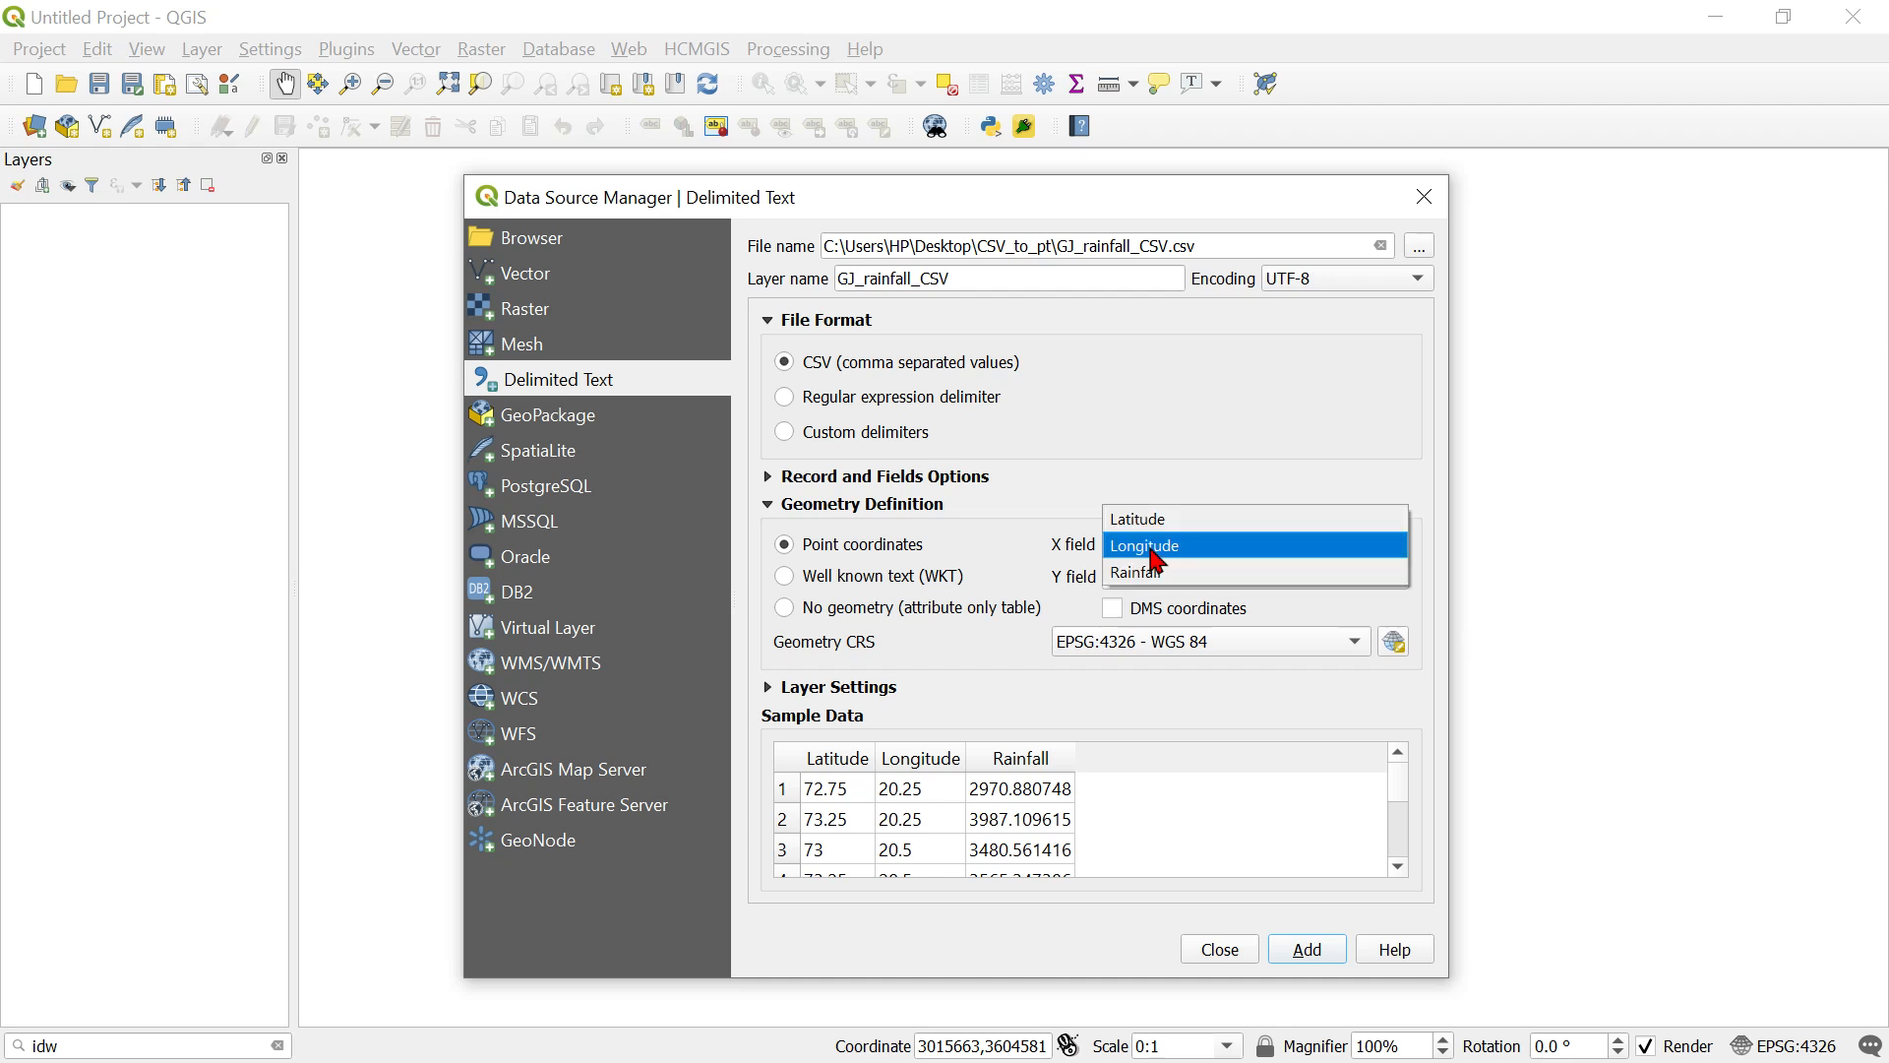
{"action": "left_click", "coordinate": [1149, 520]}
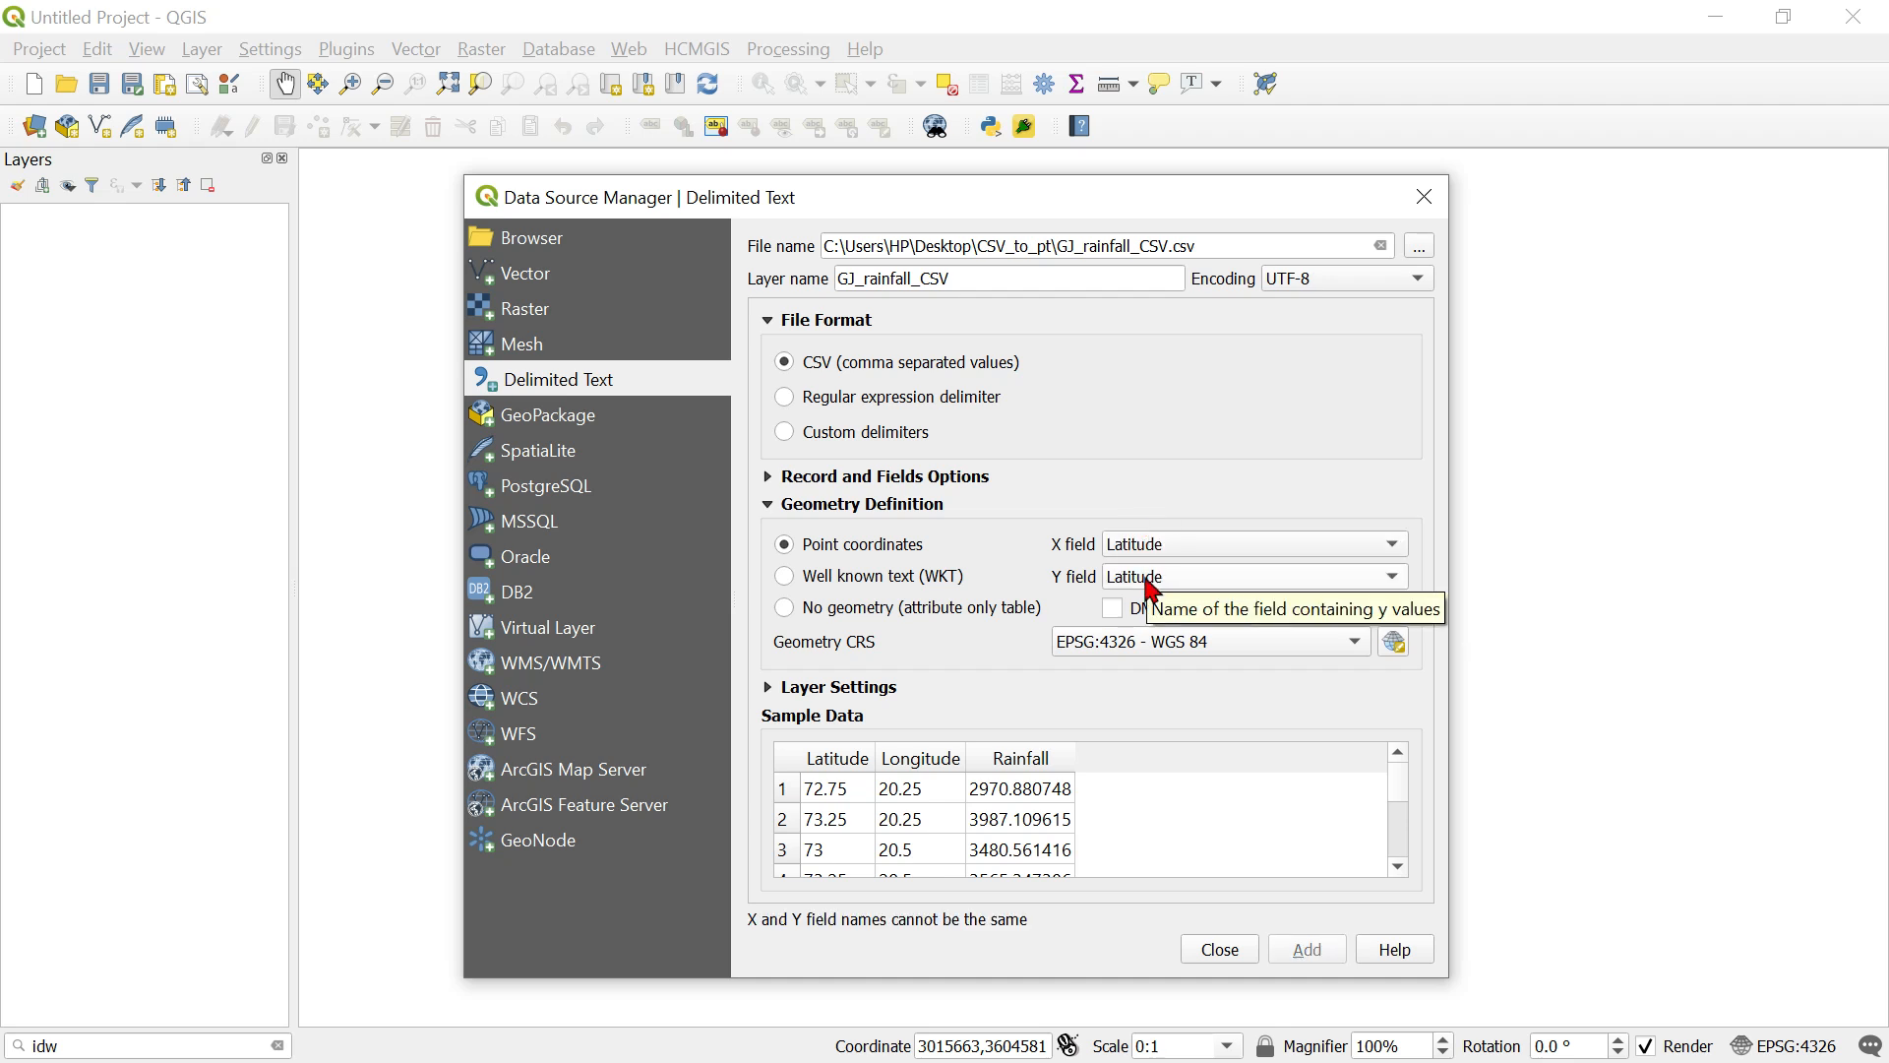
{"action": "left_click", "coordinate": [1153, 581]}
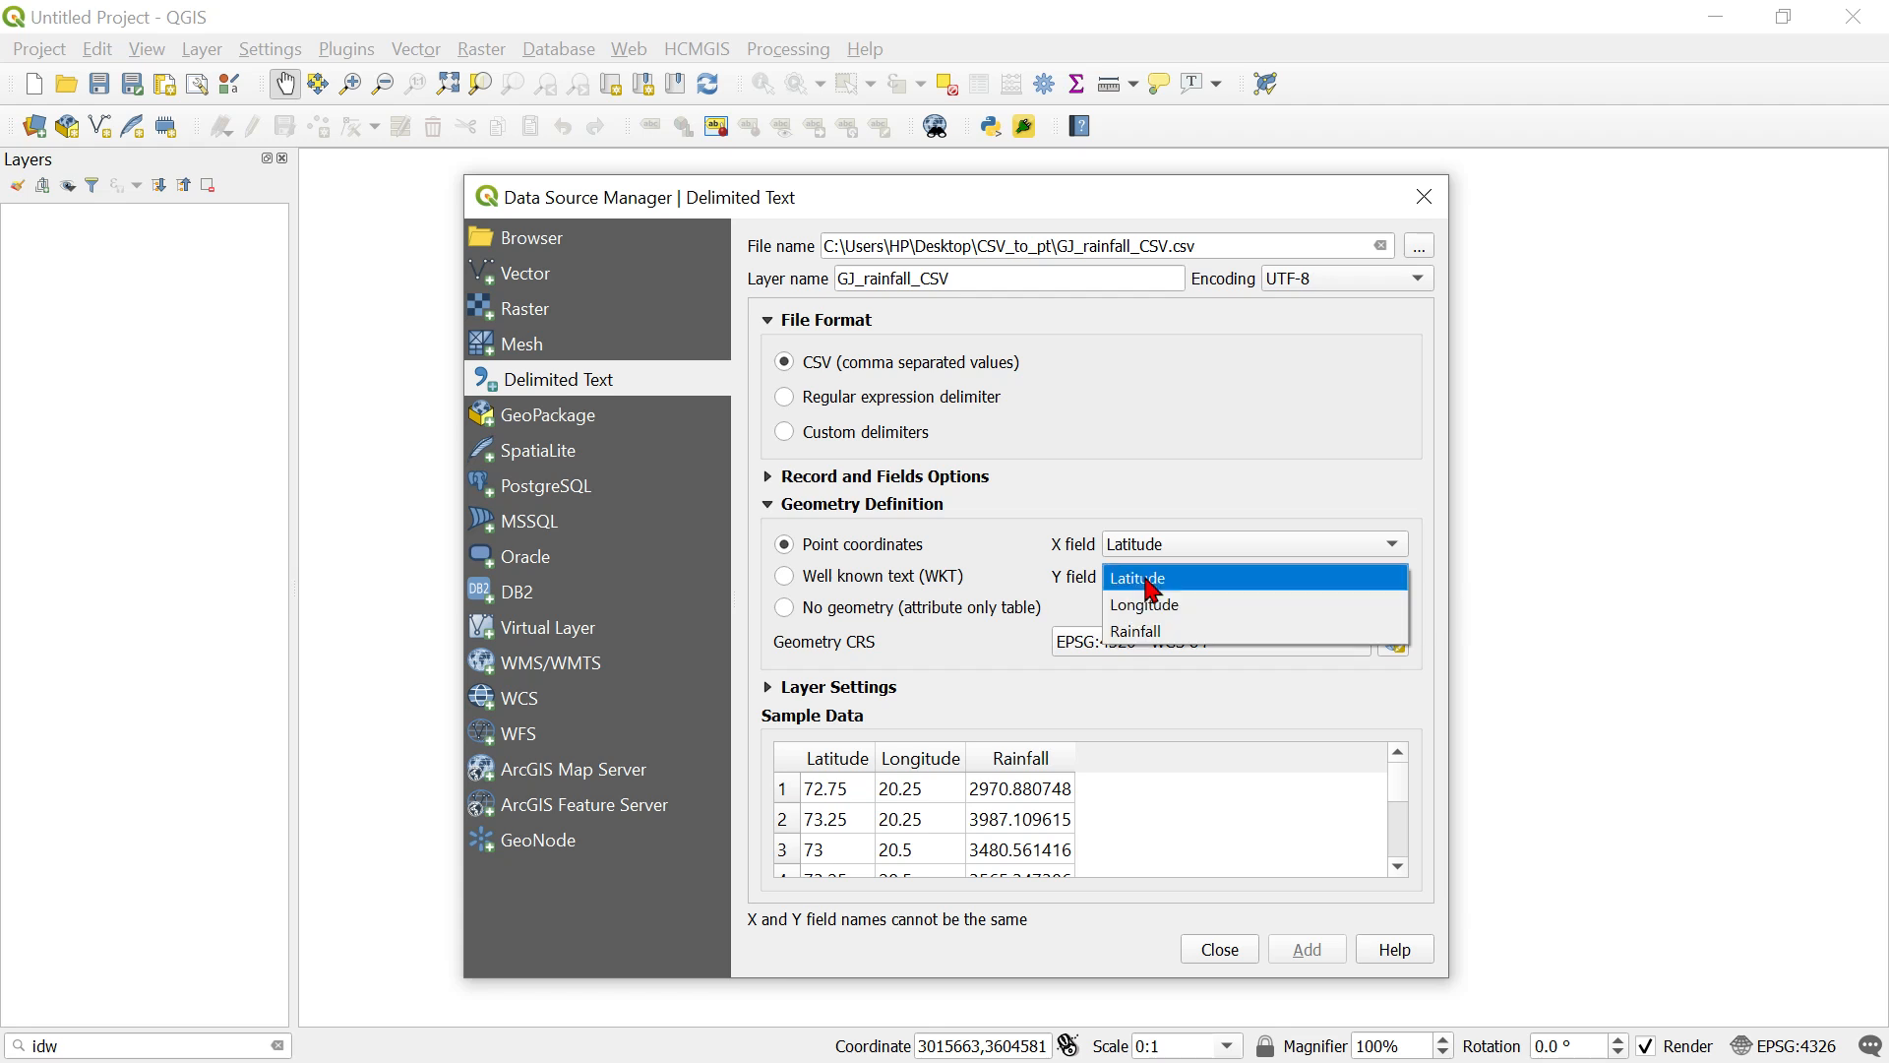
{"action": "left_click", "coordinate": [1151, 605]}
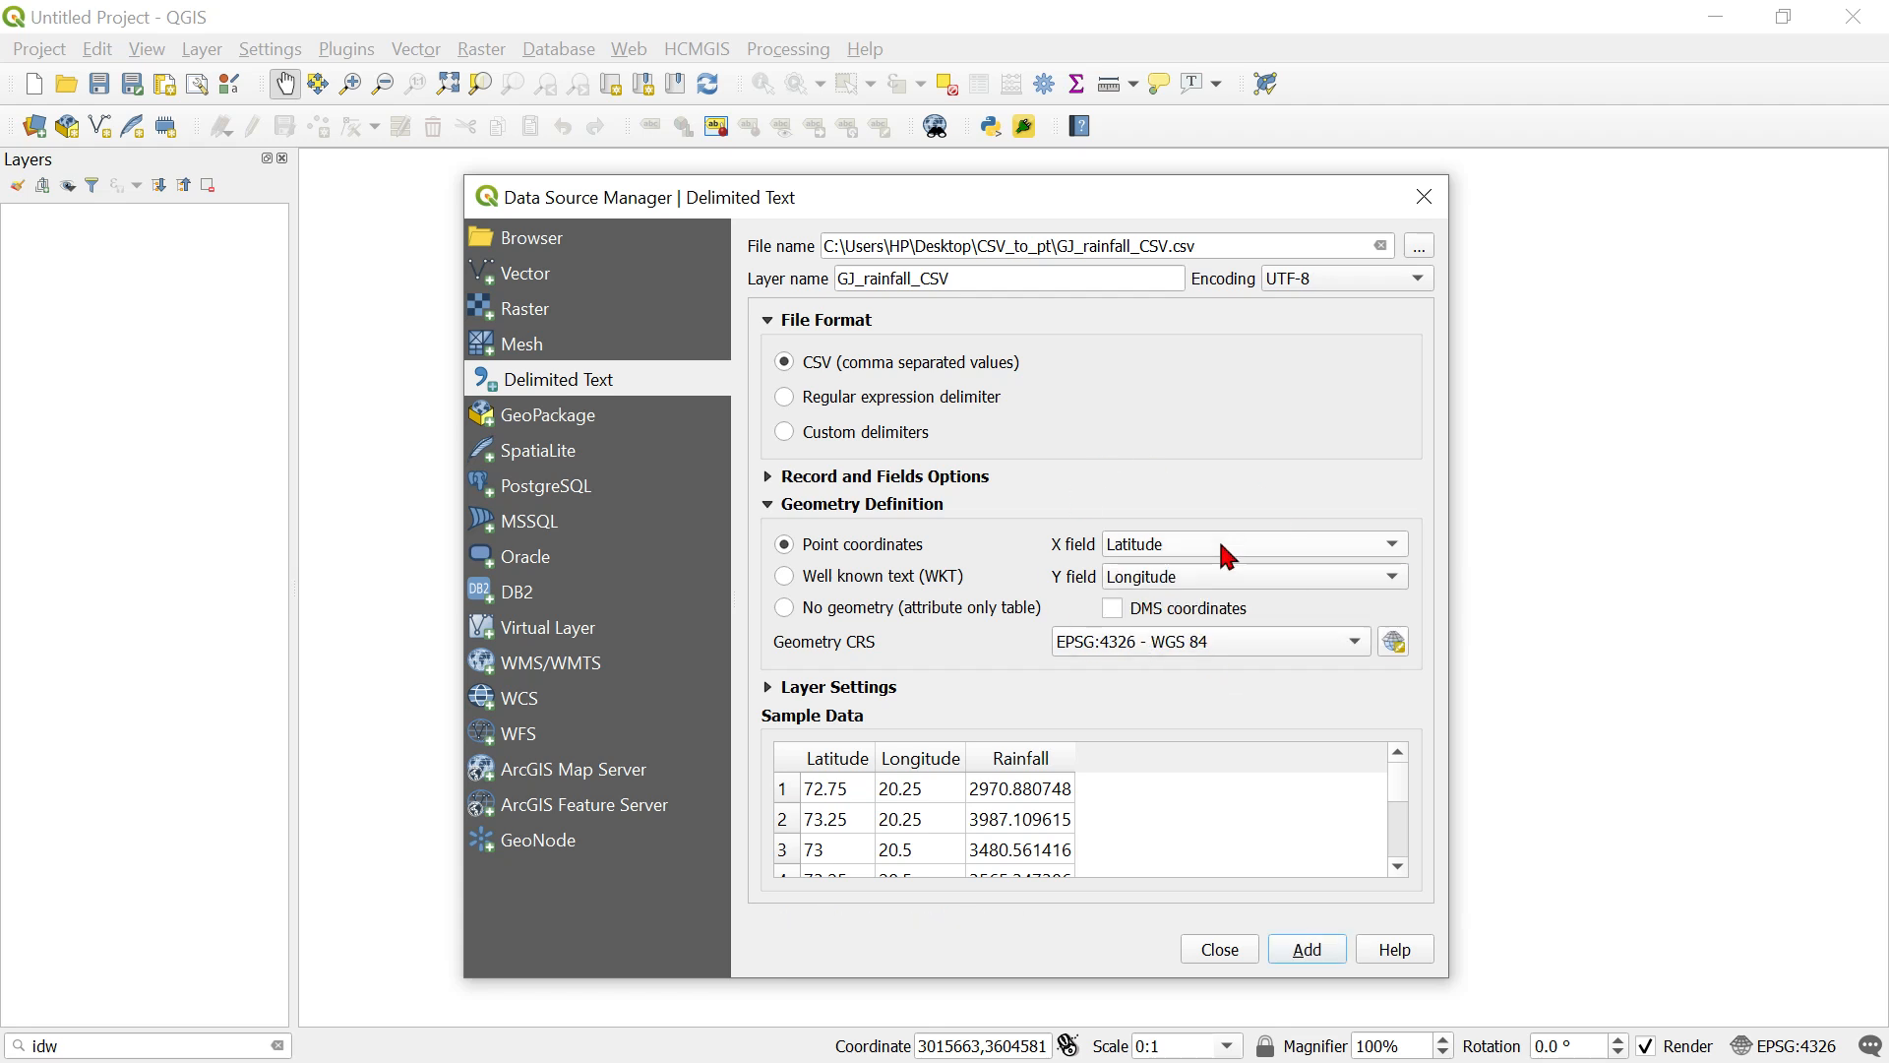
{"action": "left_click", "coordinate": [1309, 950]}
{"action": "left_click", "coordinate": [1220, 949]}
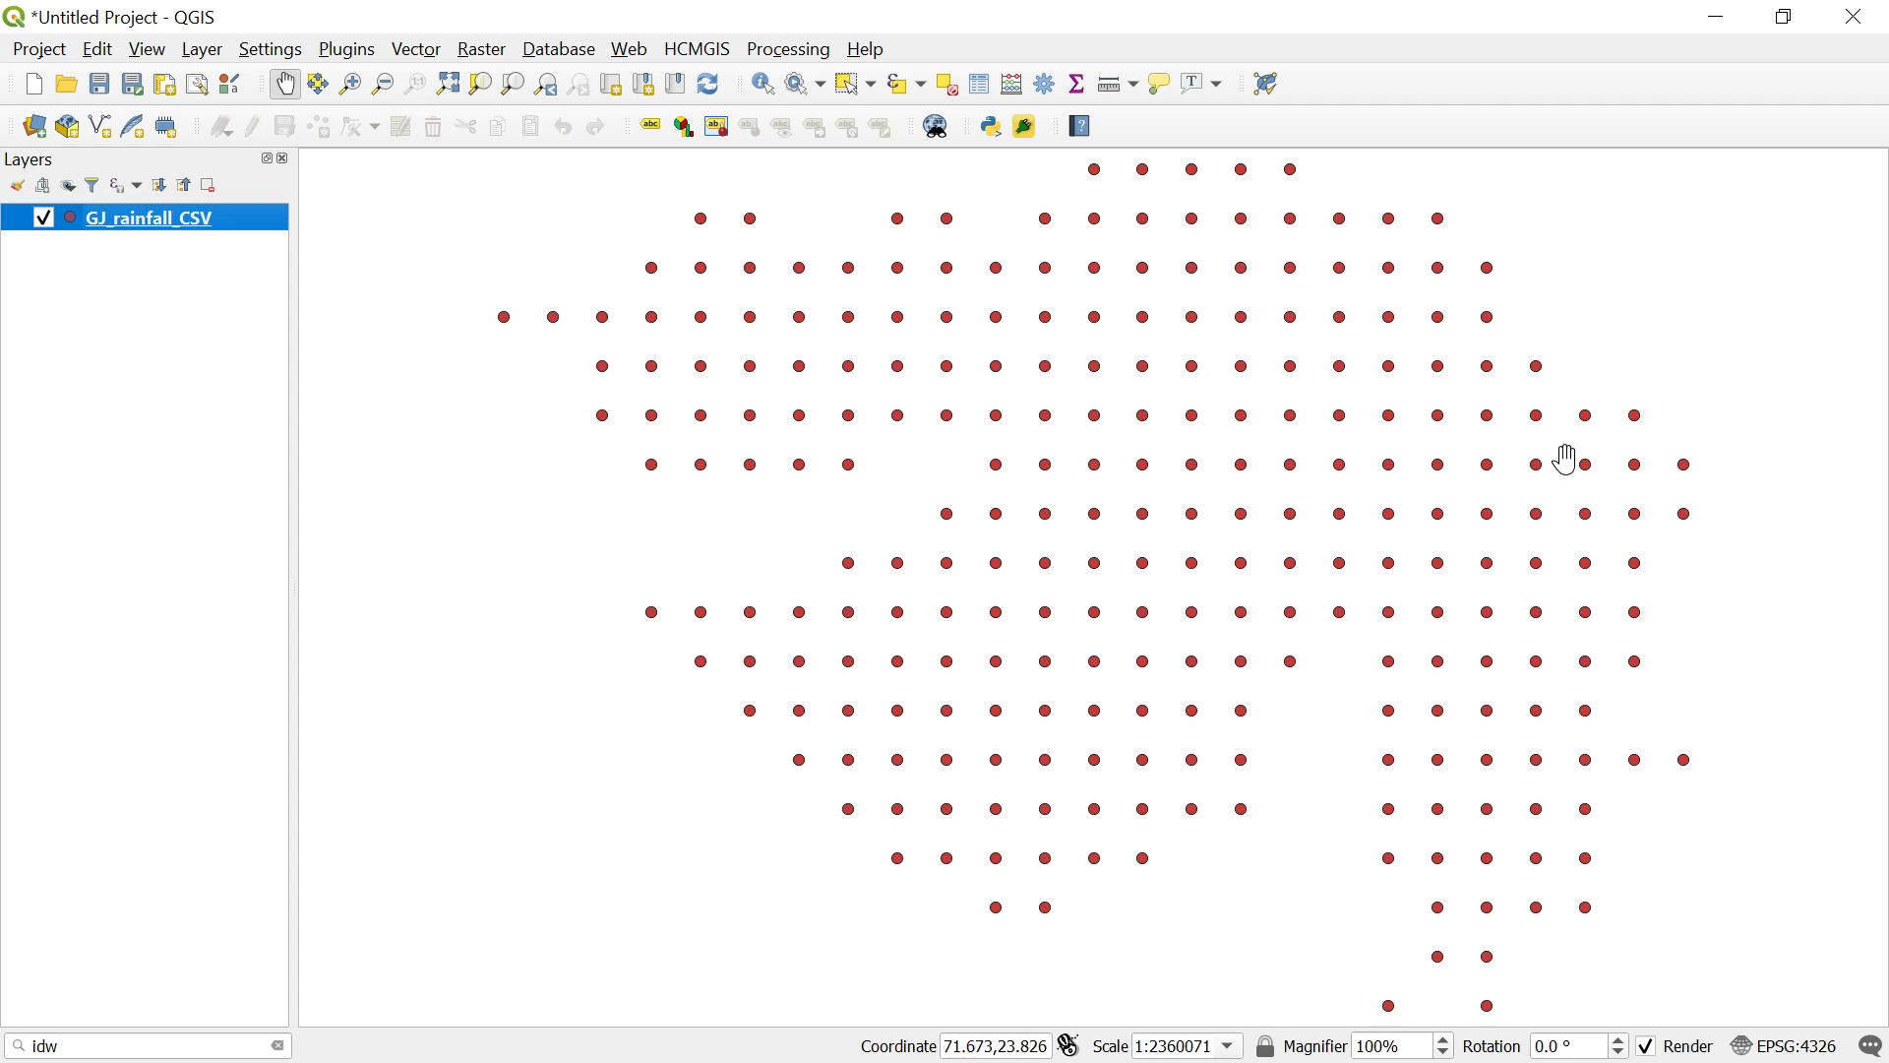
Add the GJ_REF.shp vector layer from the CSV_to_pt folder and place it beneath the GJ_rainfall_CSV layer.
{"action": "left_click", "coordinate": [203, 50]}
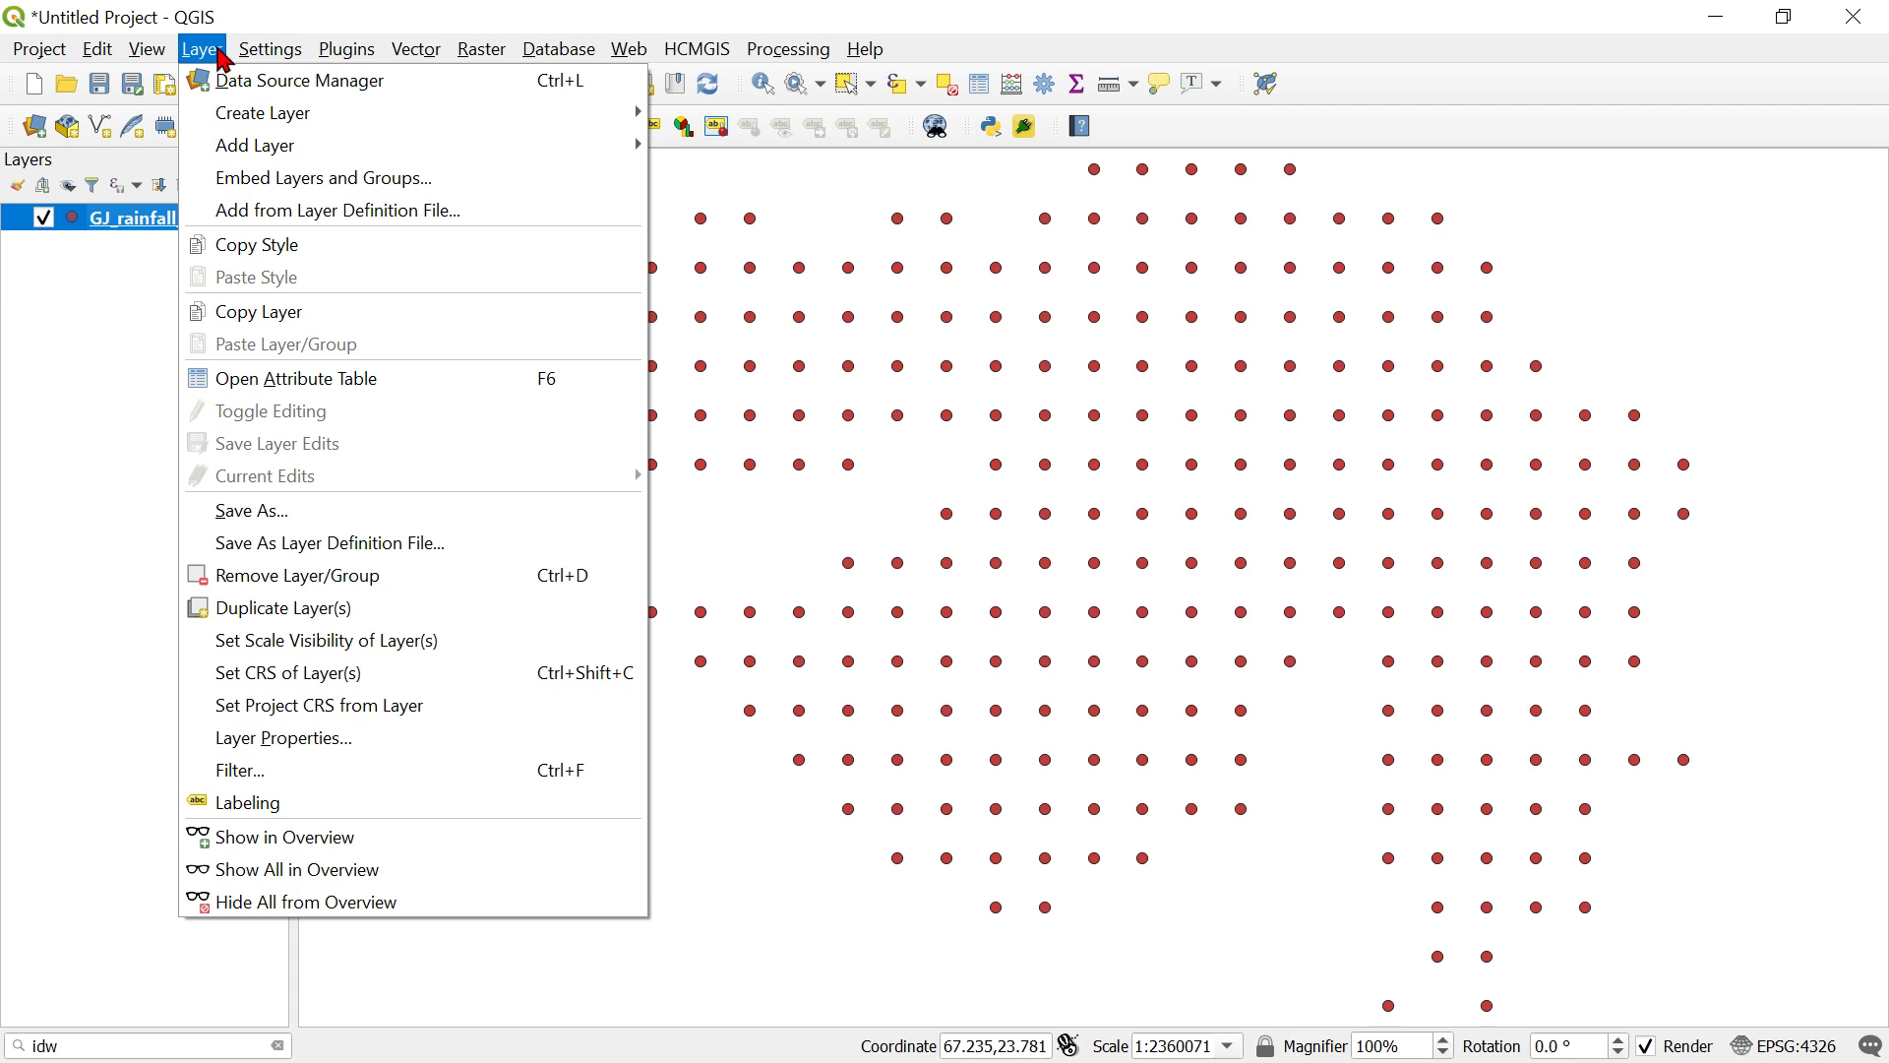
{"action": "mouse_move", "coordinate": [240, 150]}
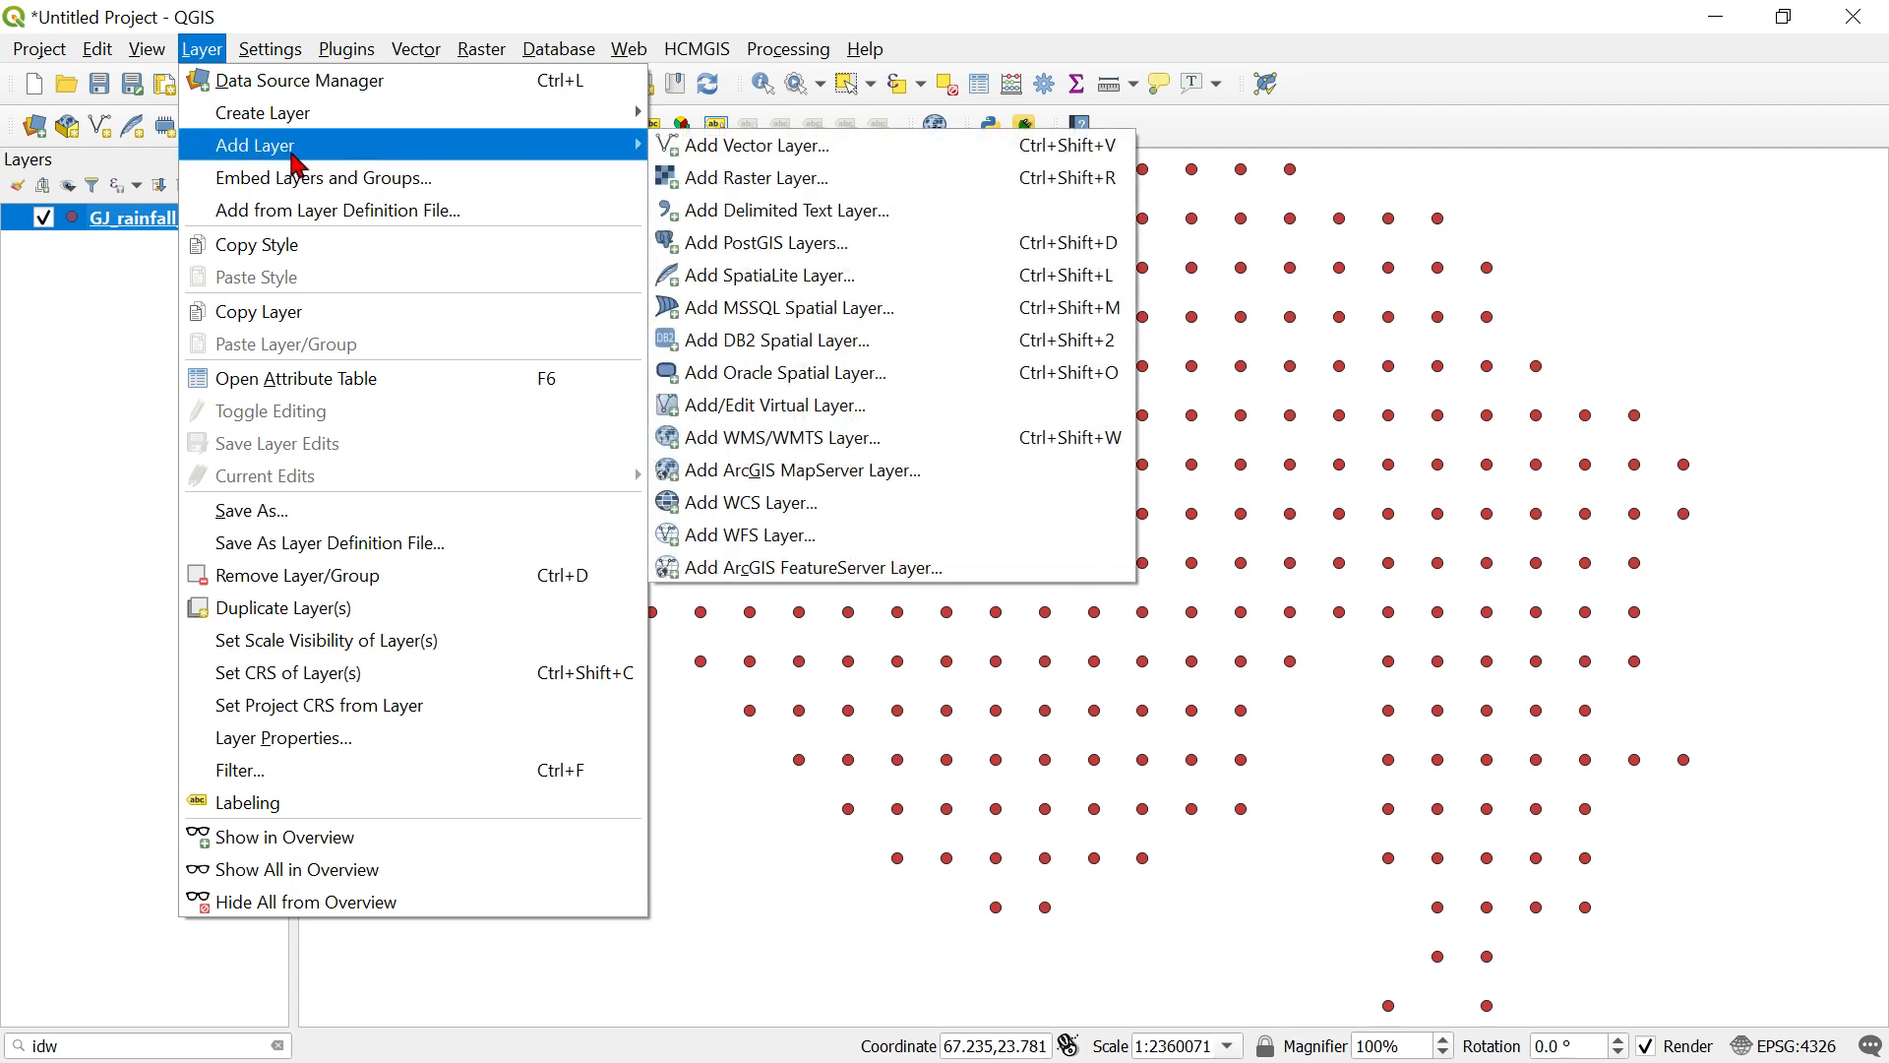
{"action": "left_click", "coordinate": [712, 157]}
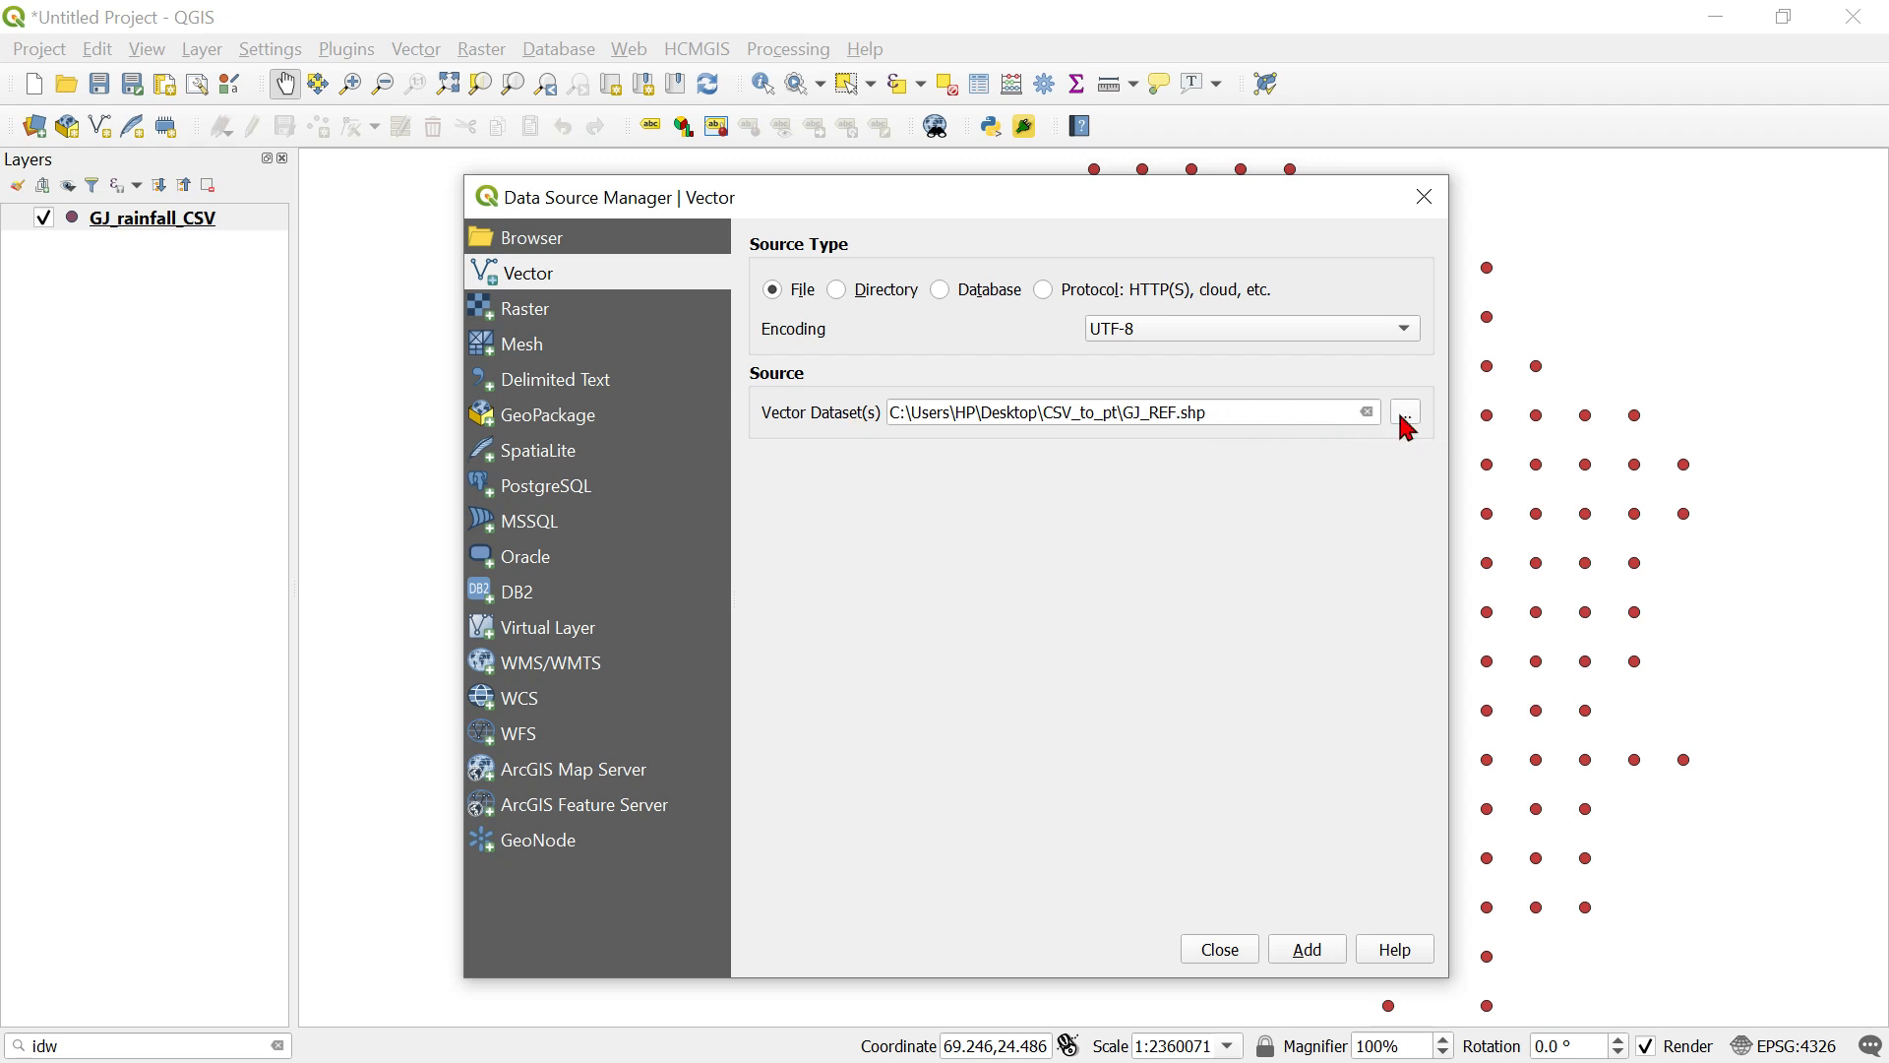
{"action": "left_click", "coordinate": [1310, 951]}
{"action": "left_click", "coordinate": [1225, 951]}
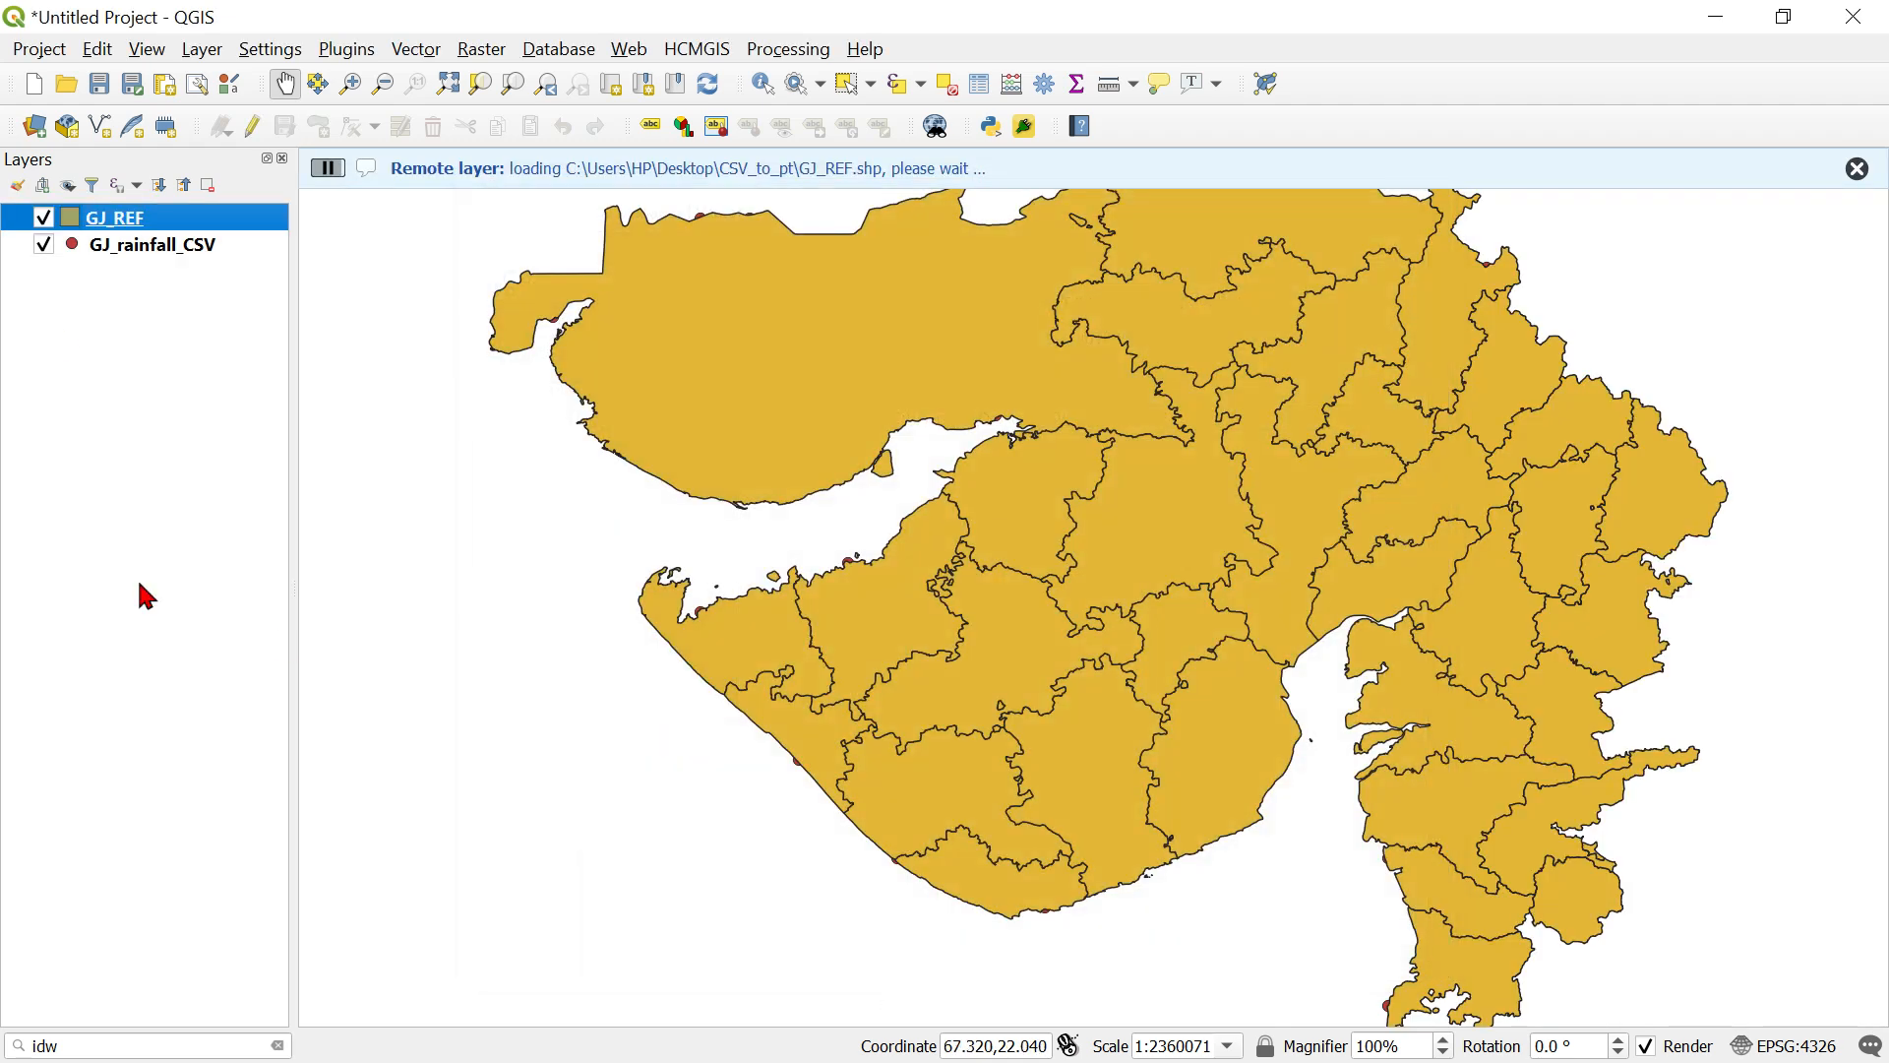
{"action": "left_click_drag", "start_coordinate": [128, 218], "coordinate": [148, 325]}
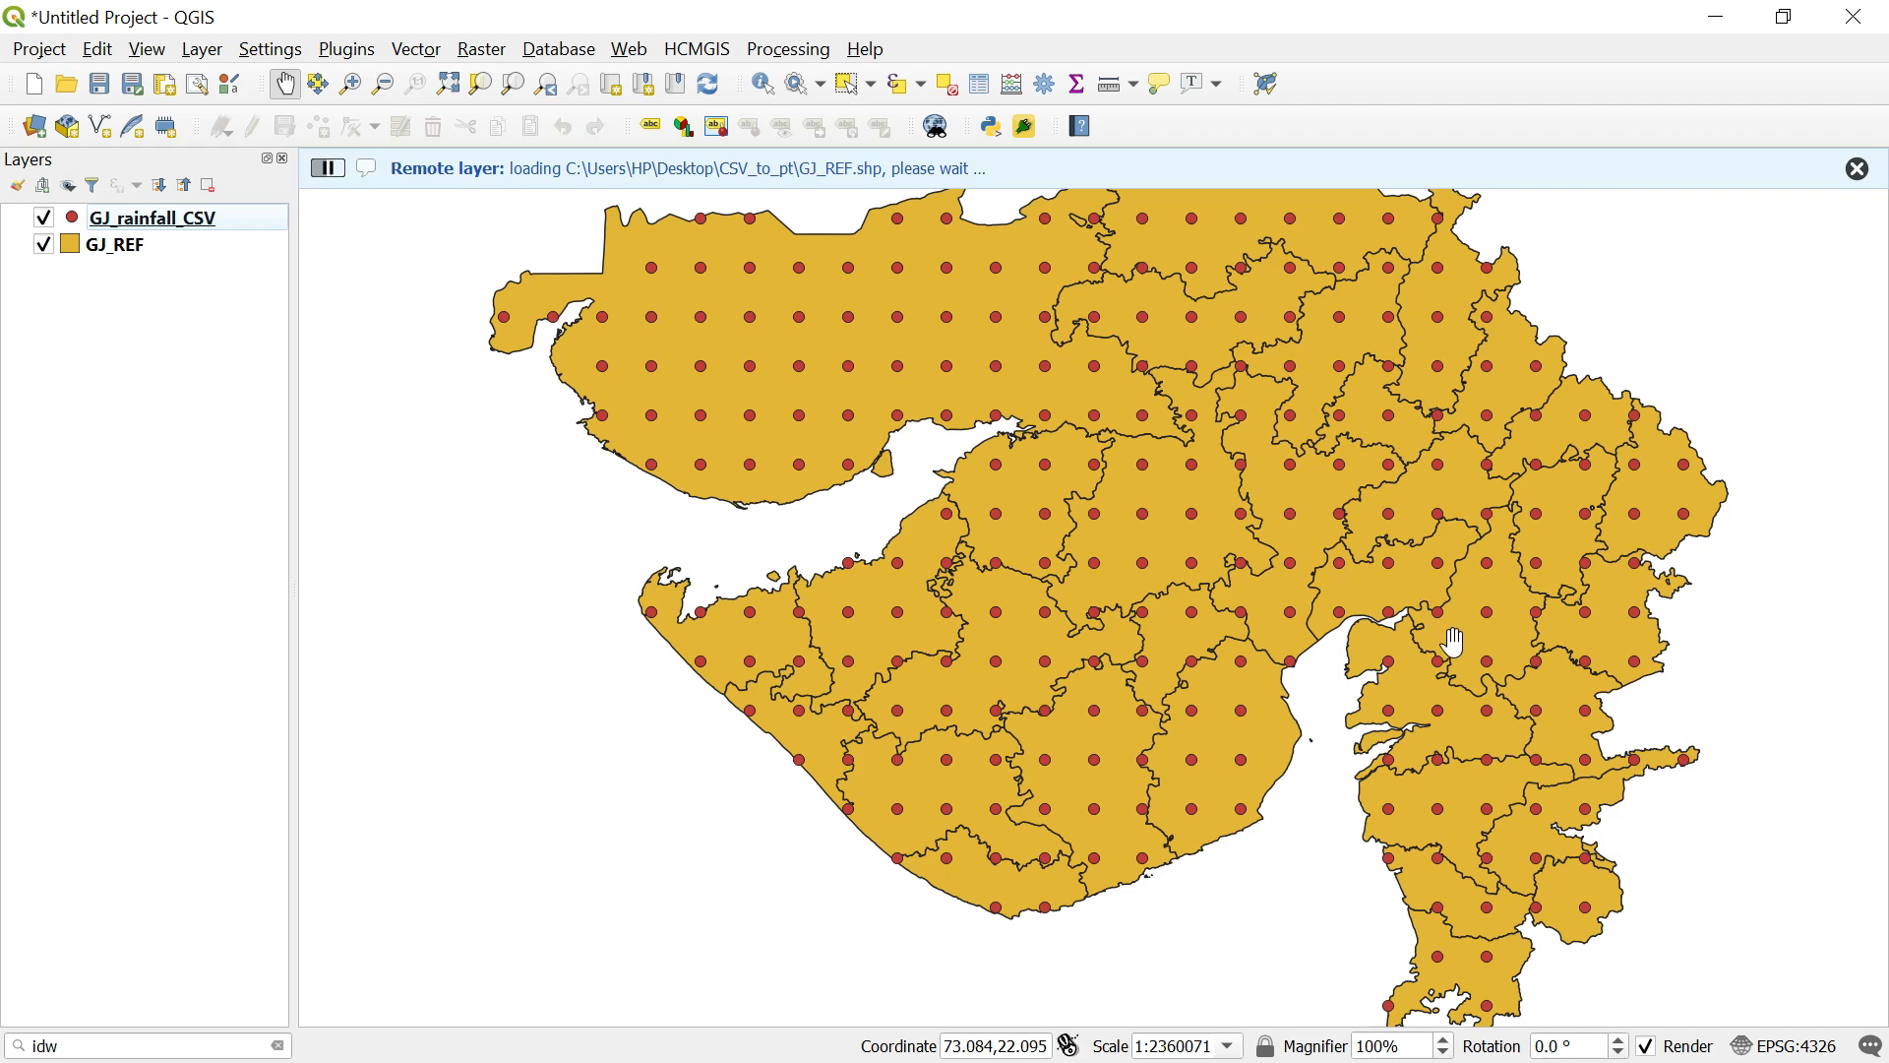
Examine how the rainfall points fit the GJ_REF boundaries, both close up and with the boundary layer temporarily hidden.
{"action": "scroll", "coordinate": [1454, 641], "scroll_direction": "down", "scroll_amount": 1}
{"action": "scroll", "coordinate": [1378, 873], "scroll_direction": "up", "scroll_amount": 1}
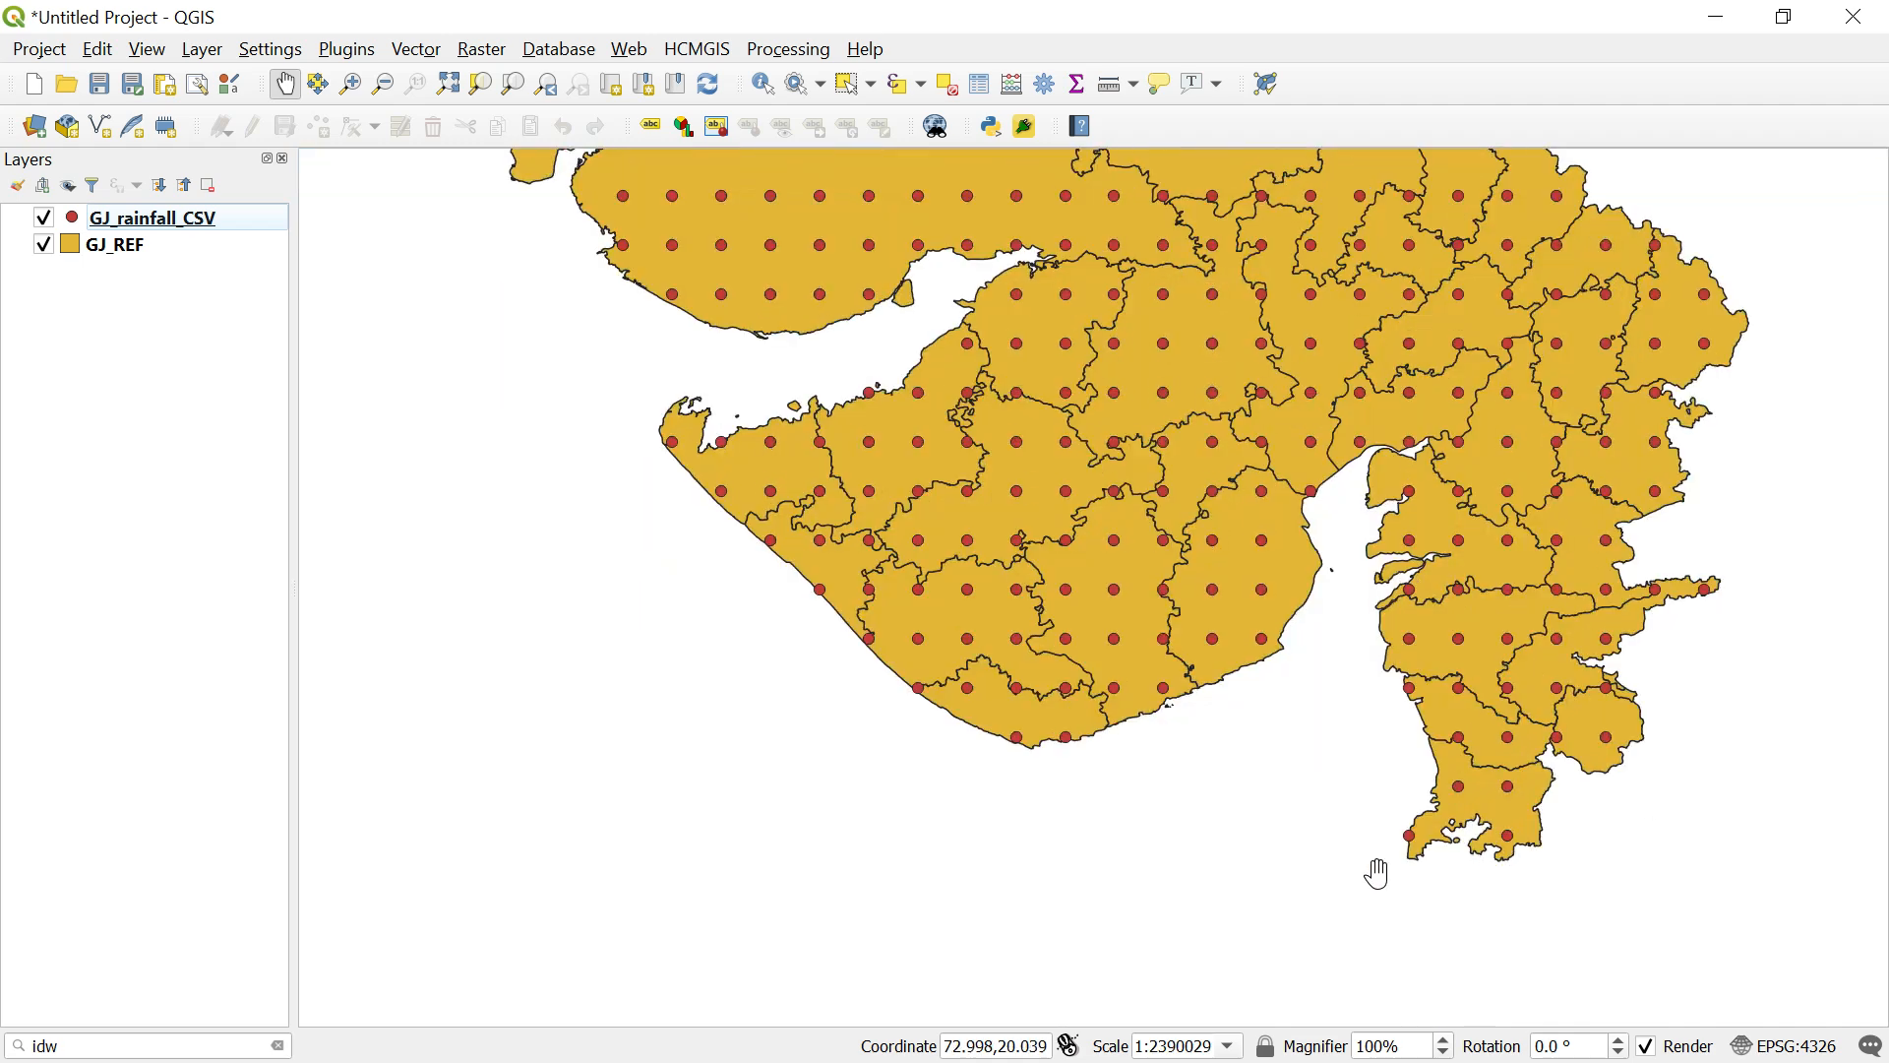
{"action": "scroll", "coordinate": [1378, 873], "scroll_direction": "up", "scroll_amount": 4}
{"action": "scroll", "coordinate": [1092, 693], "scroll_direction": "up", "scroll_amount": 2}
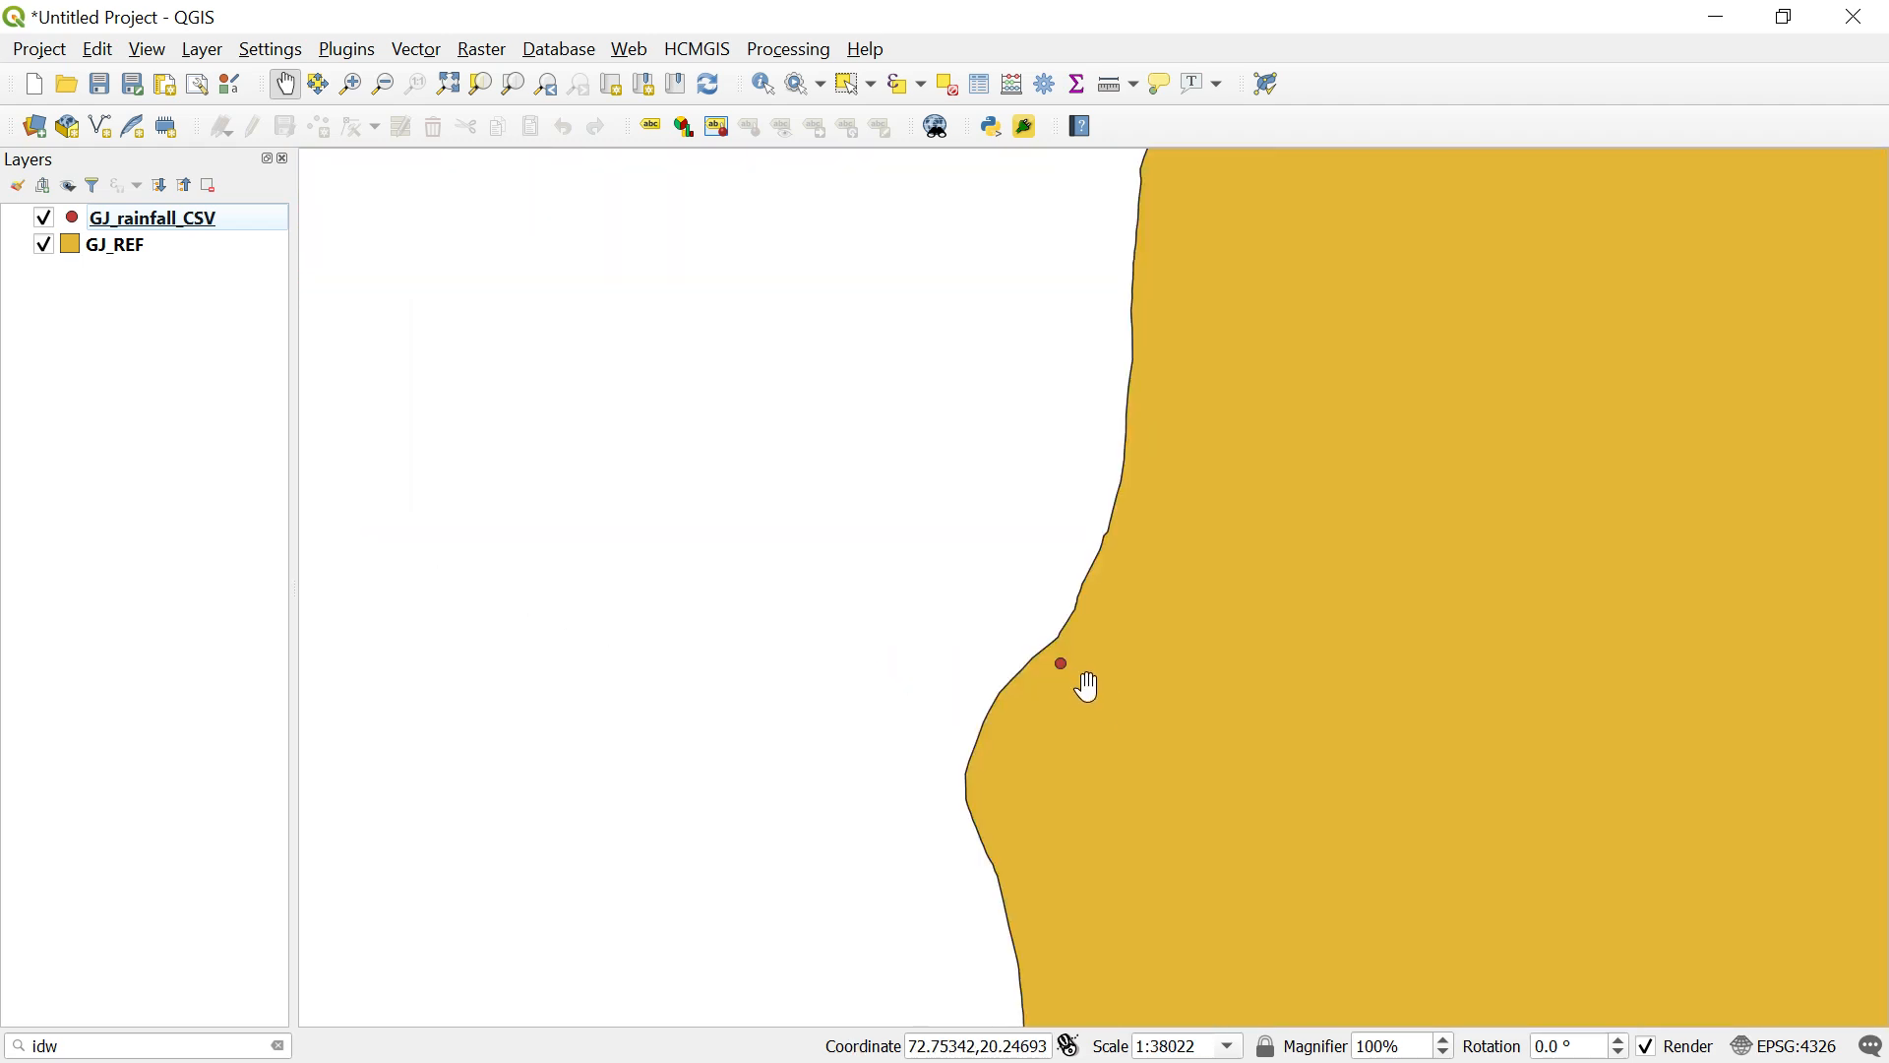
{"action": "scroll", "coordinate": [1088, 687], "scroll_direction": "up", "scroll_amount": 2}
{"action": "scroll", "coordinate": [1062, 640], "scroll_direction": "down", "scroll_amount": 8}
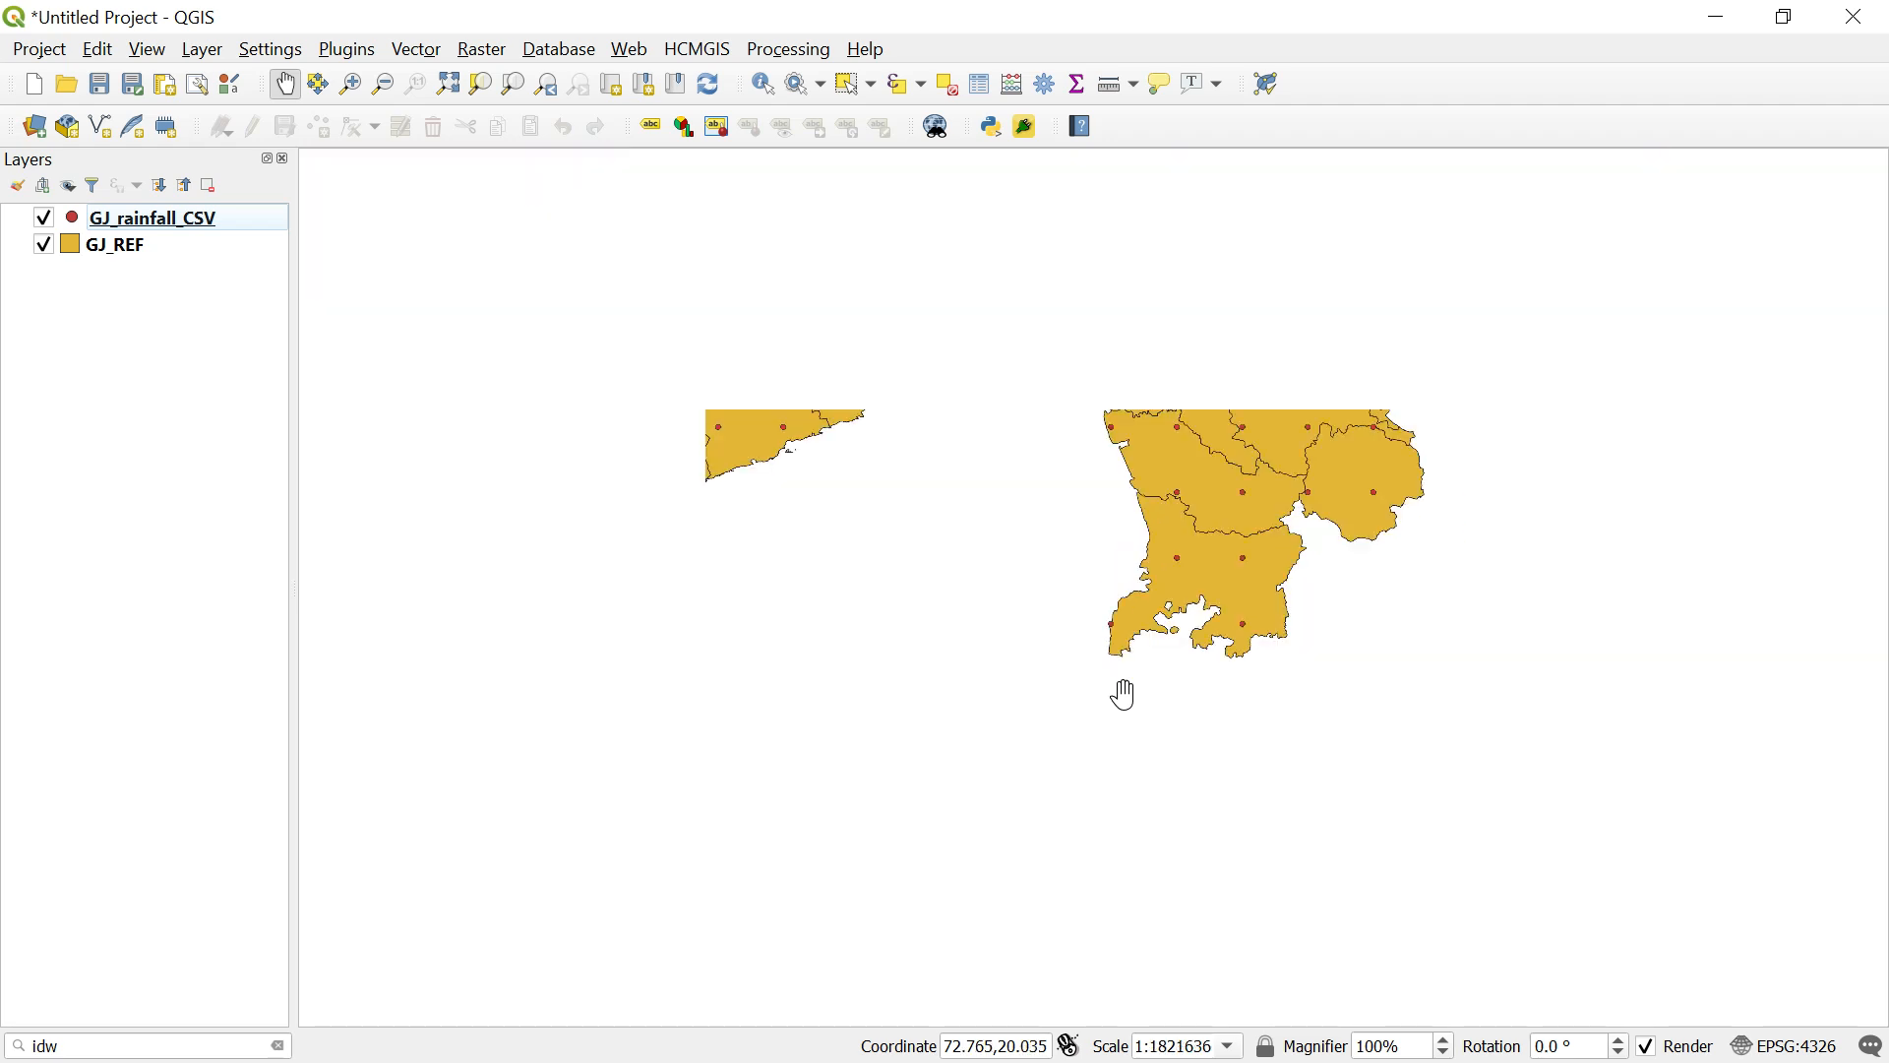
{"action": "scroll", "coordinate": [1136, 778], "scroll_direction": "down", "scroll_amount": 1}
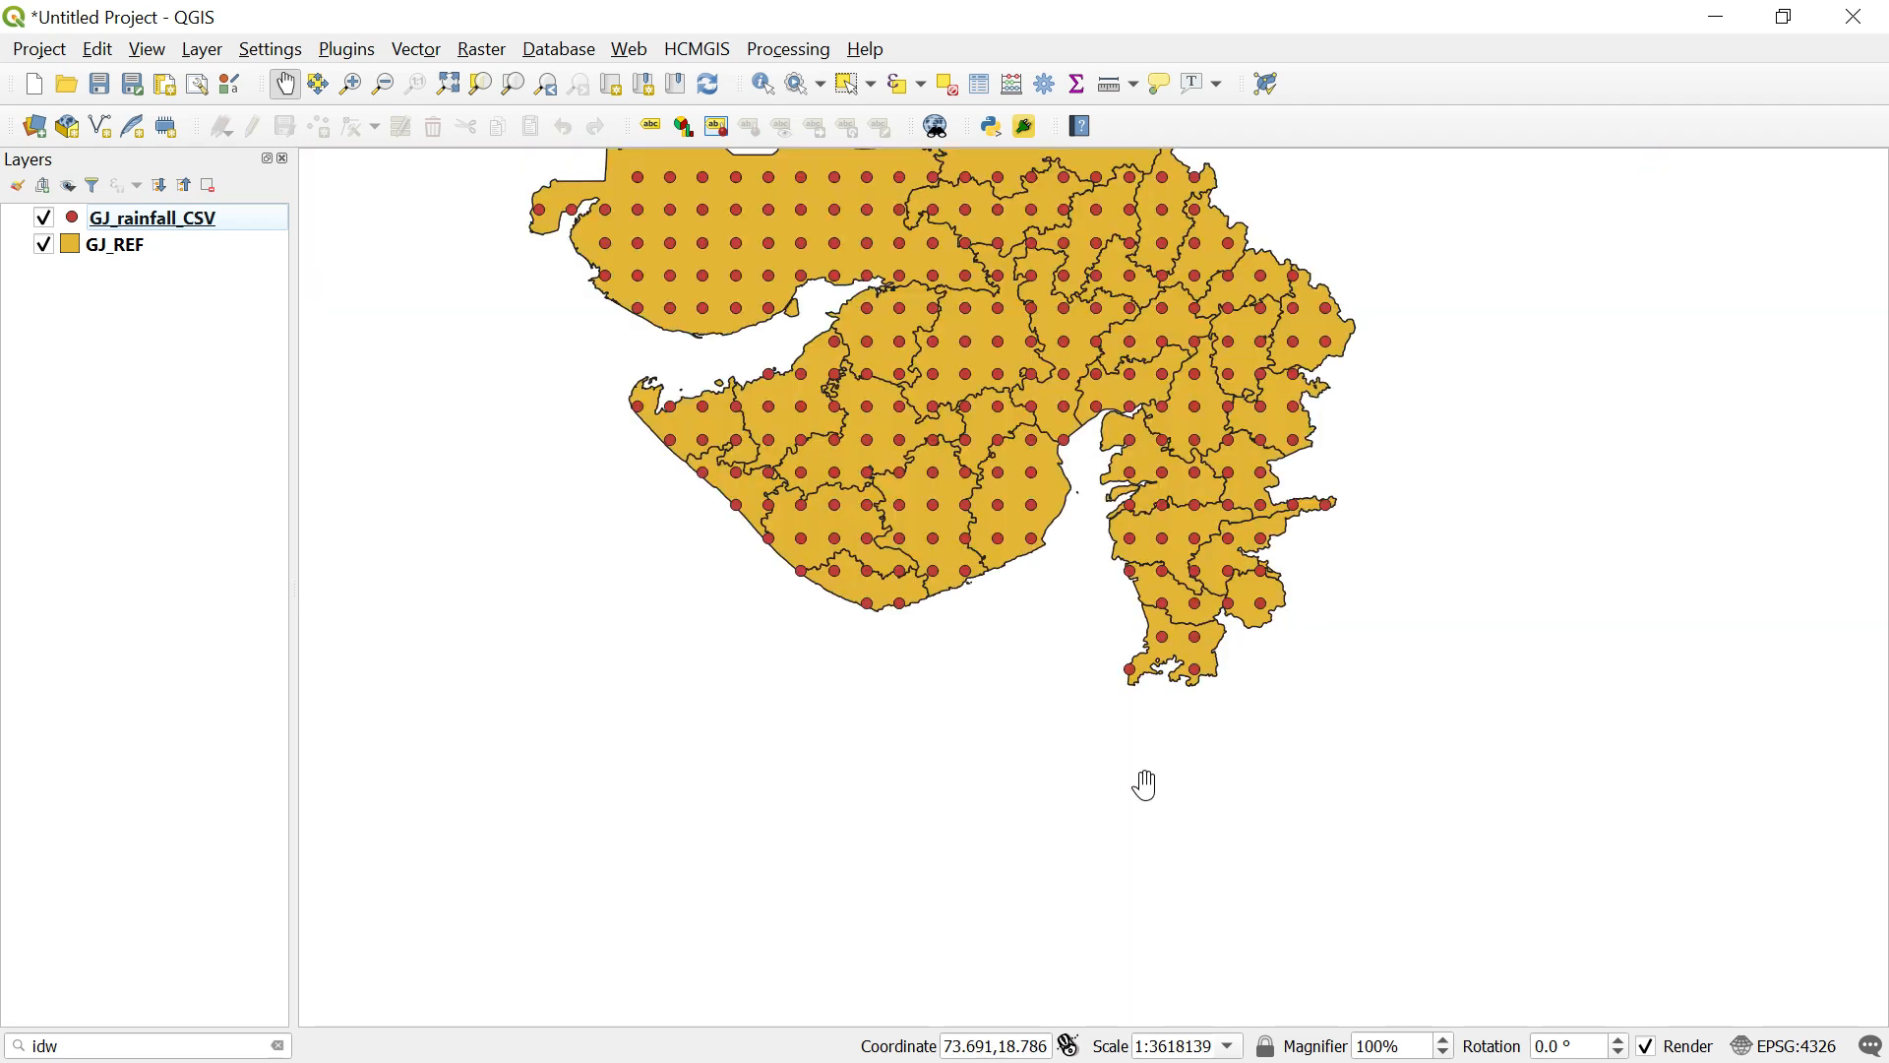
{"action": "right_click", "coordinate": [202, 221]}
{"action": "left_click", "coordinate": [254, 234]}
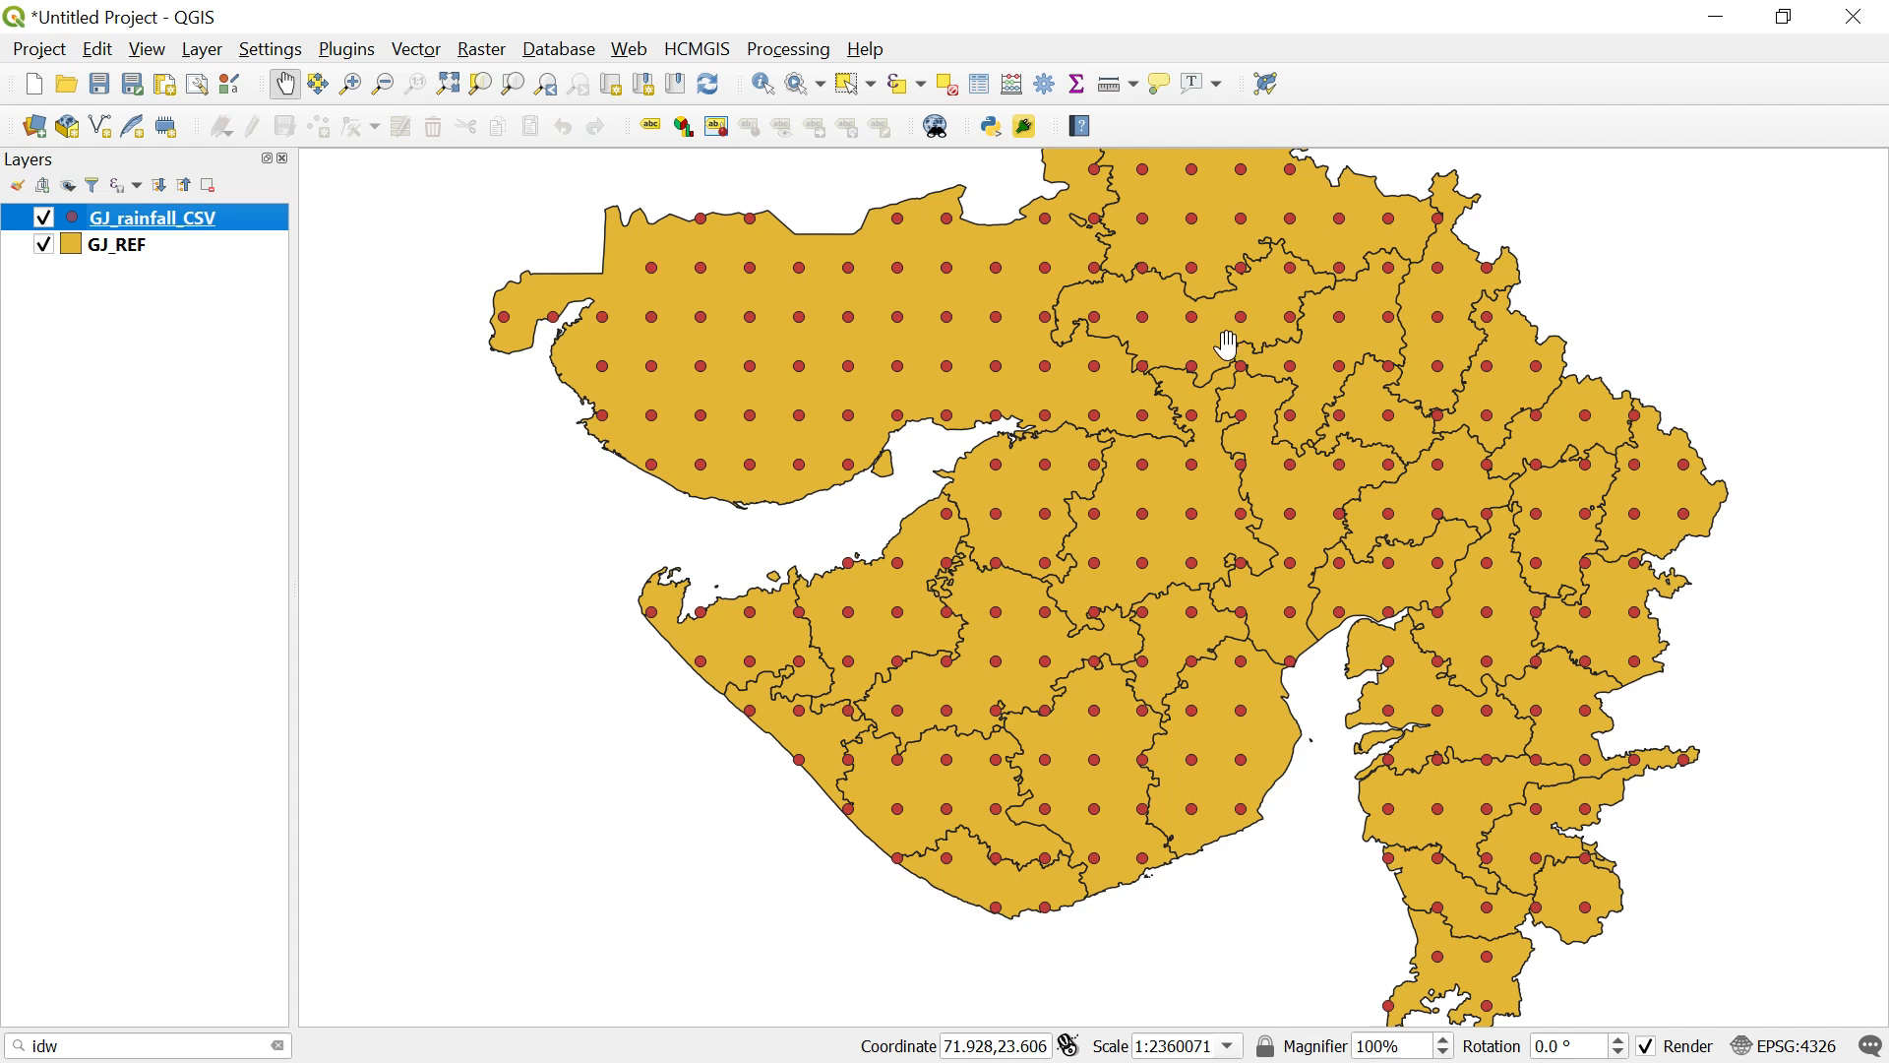
{"action": "left_click", "coordinate": [43, 245]}
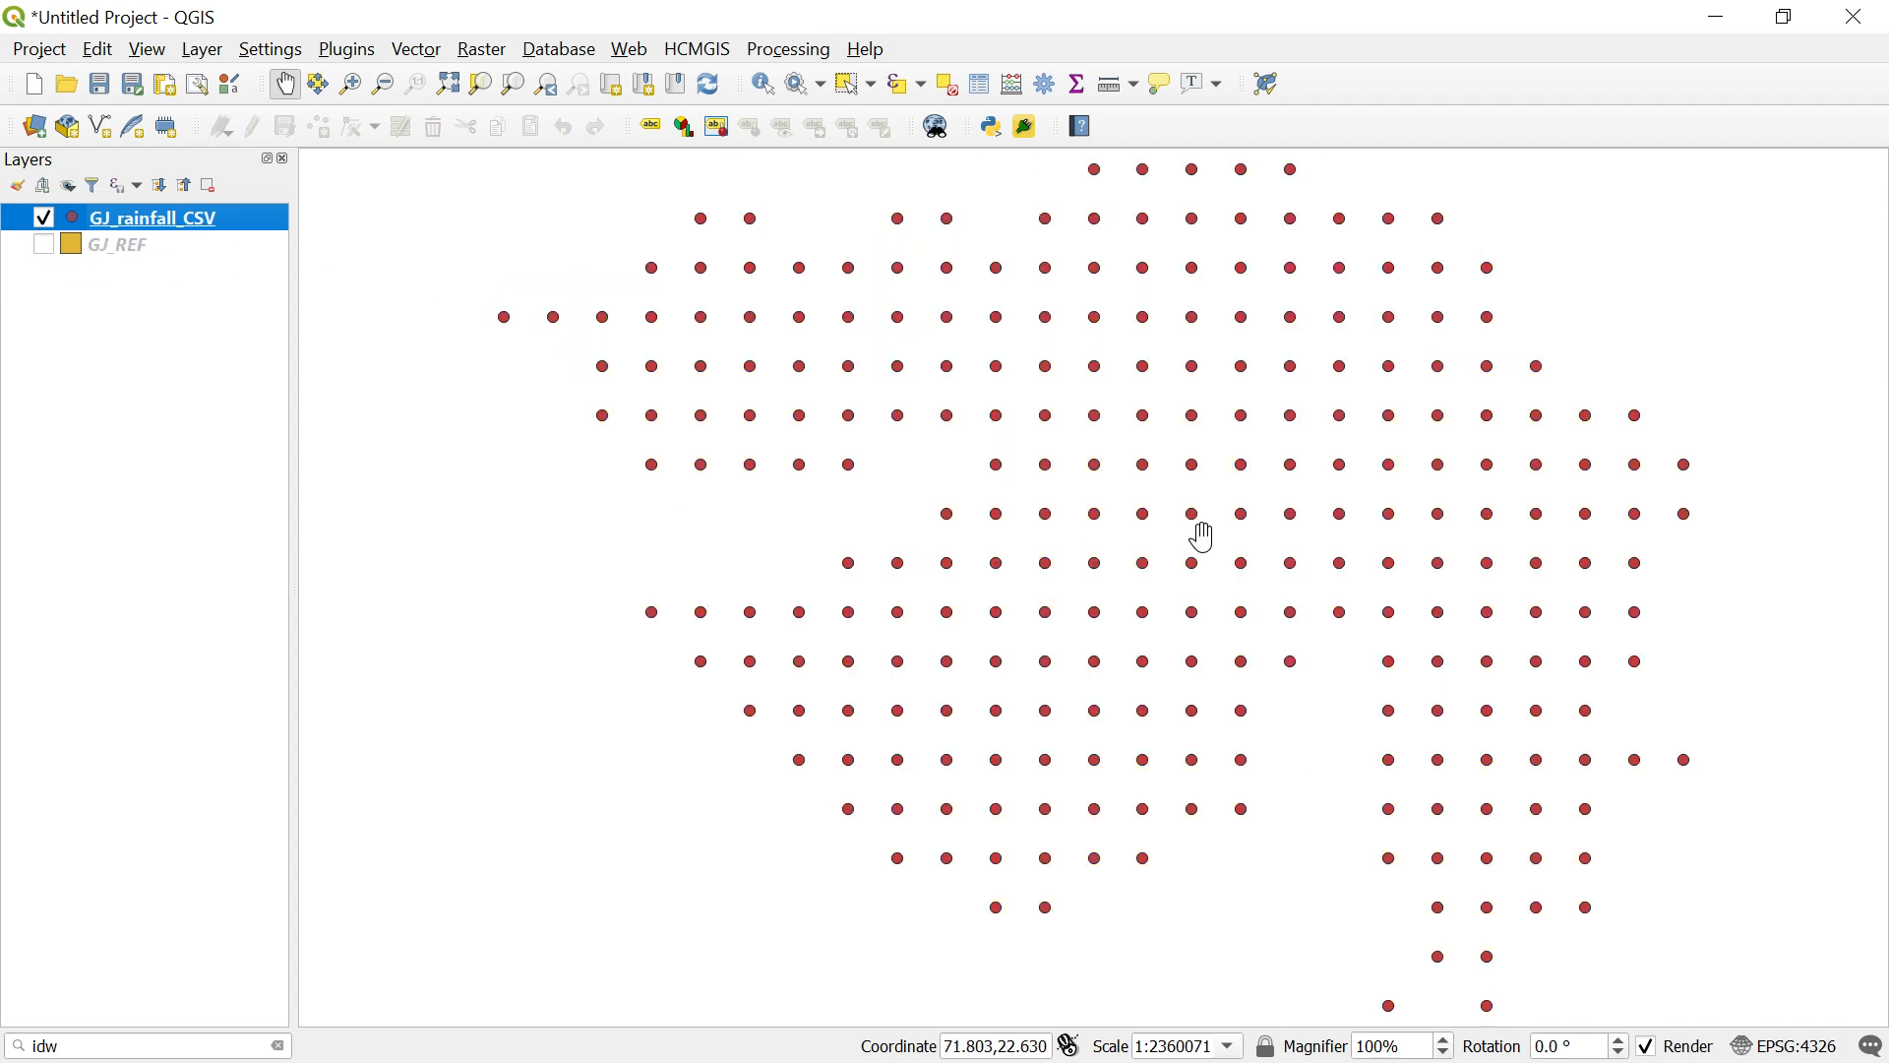
{"action": "left_click", "coordinate": [43, 245]}
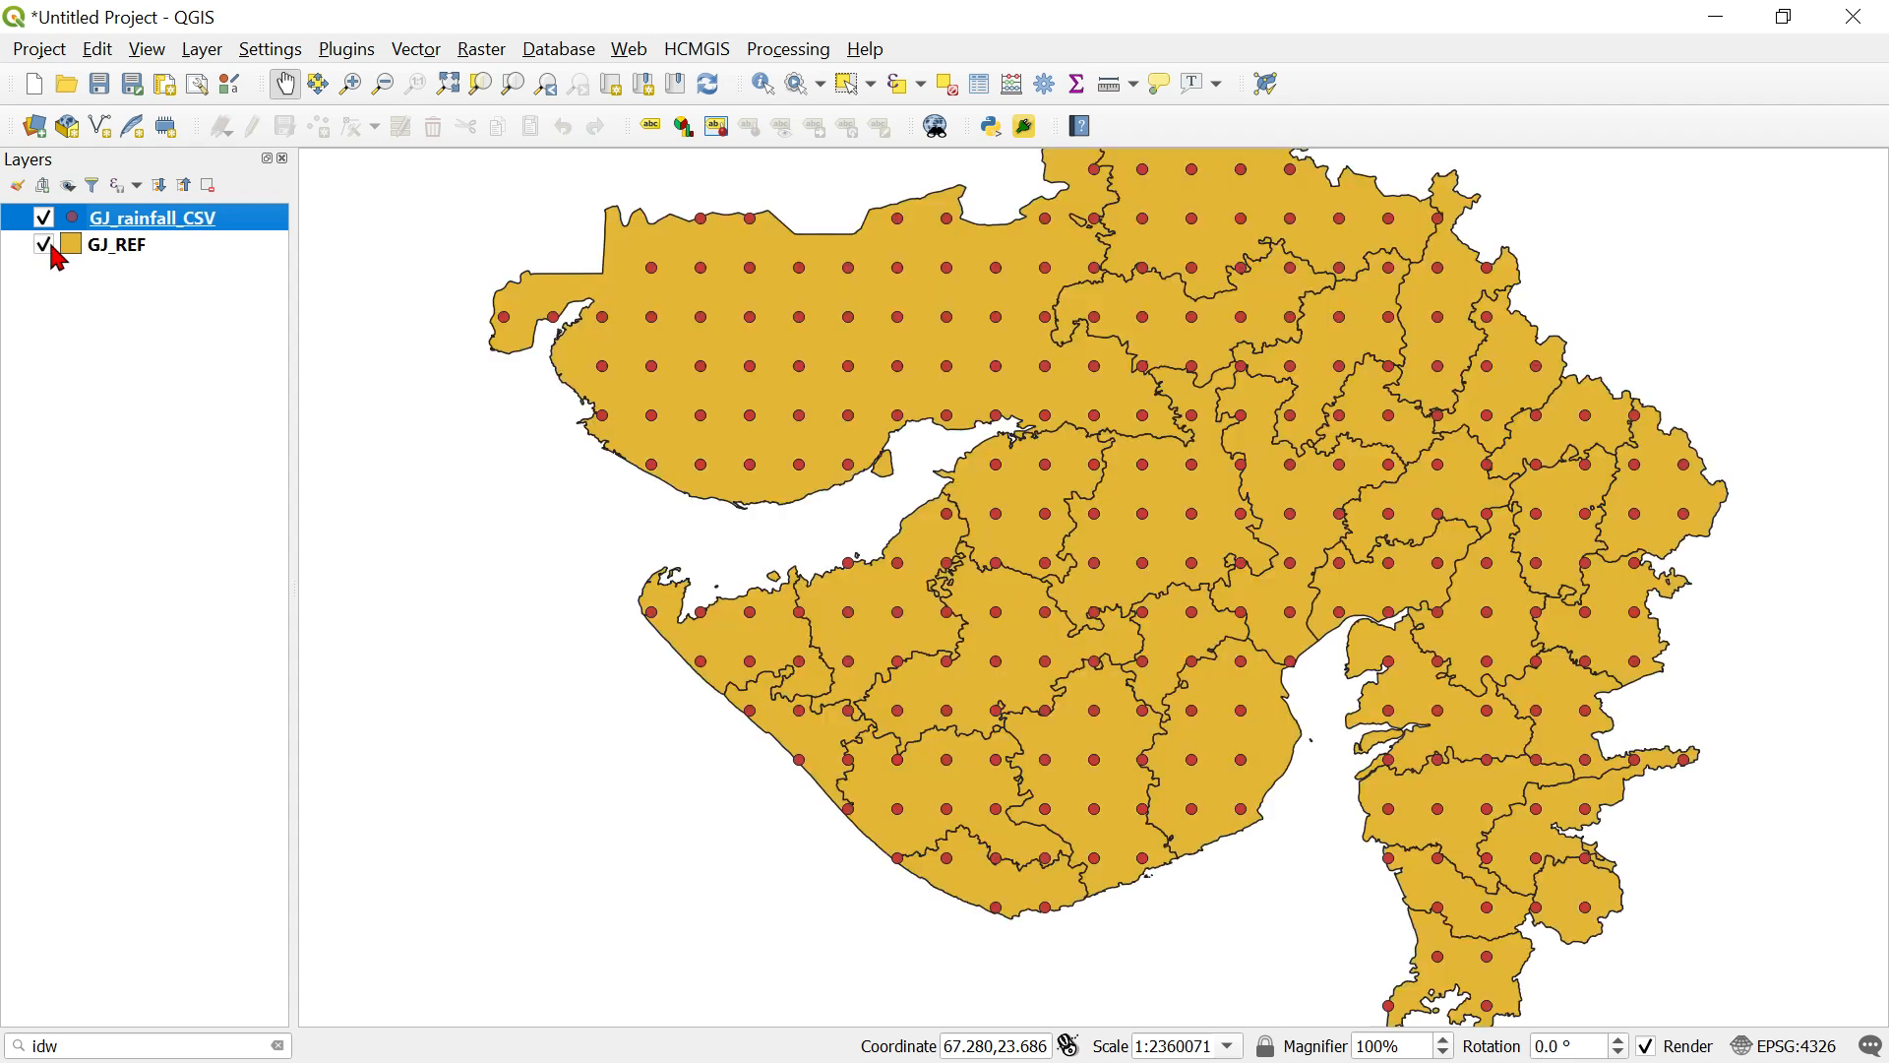
Open the attribute table of the GJ_rainfall_CSV layer and look through its Latitude, Longitude and Rainfall values.
{"action": "right_click", "coordinate": [164, 226]}
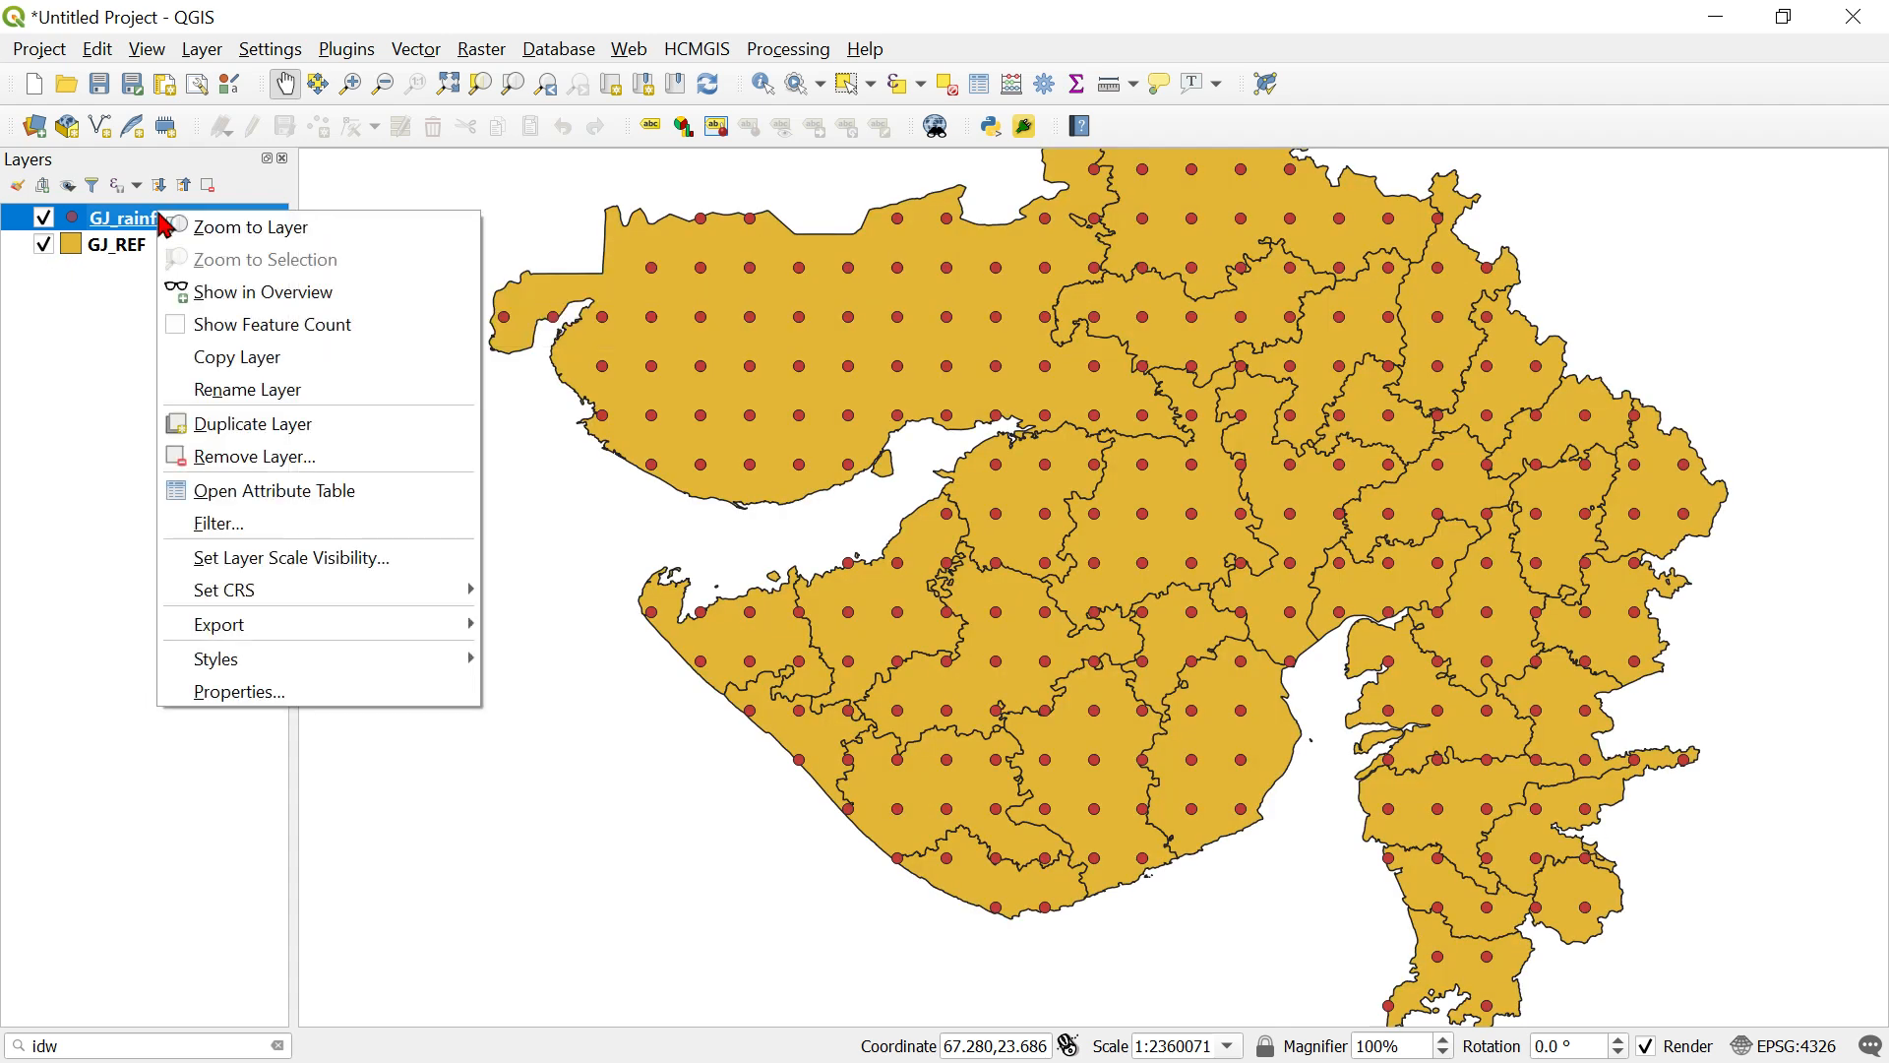
{"action": "left_click", "coordinate": [256, 492]}
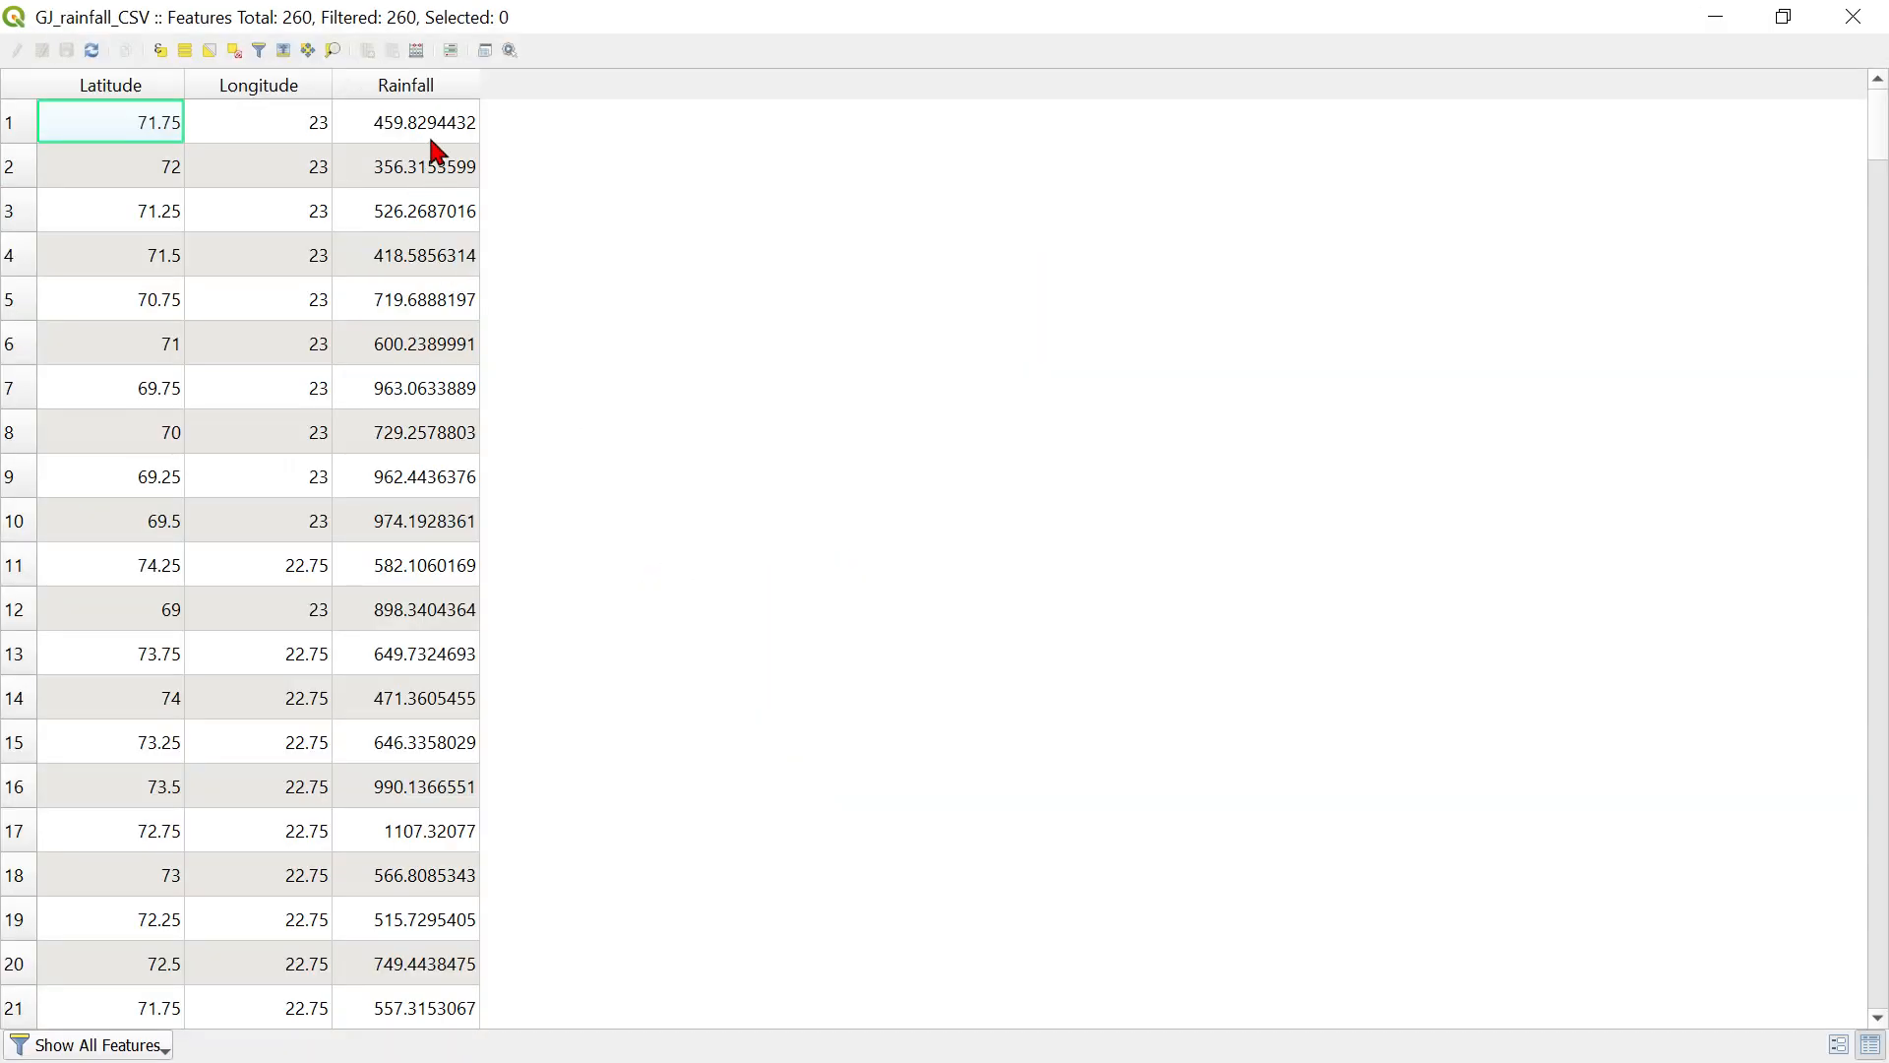
{"action": "scroll", "coordinate": [438, 152], "scroll_direction": "down", "scroll_amount": 12}
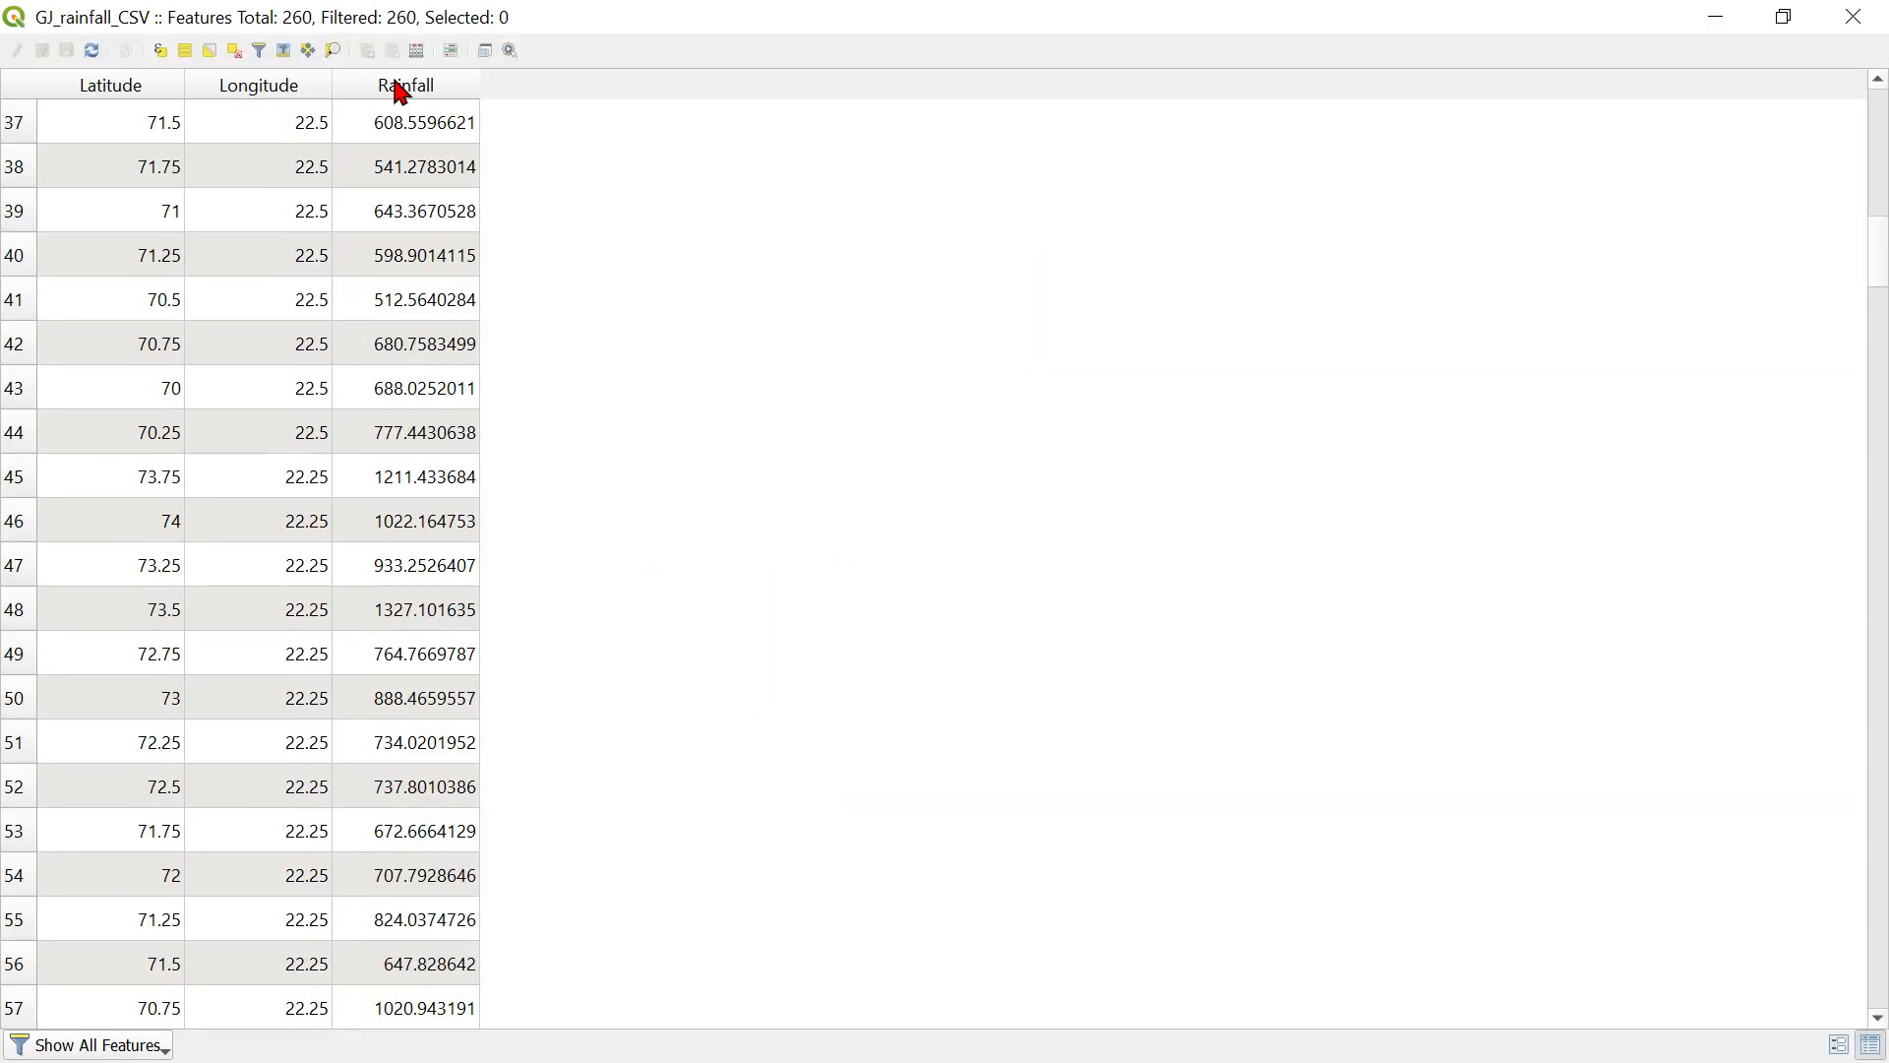
Close the attribute table and set the GJ_rainfall_CSV layer's symbology to Graduated, based on the Rainfall column.
{"action": "left_click_drag", "start_coordinate": [599, 13], "coordinate": [583, 148]}
{"action": "left_click", "coordinate": [1360, 138]}
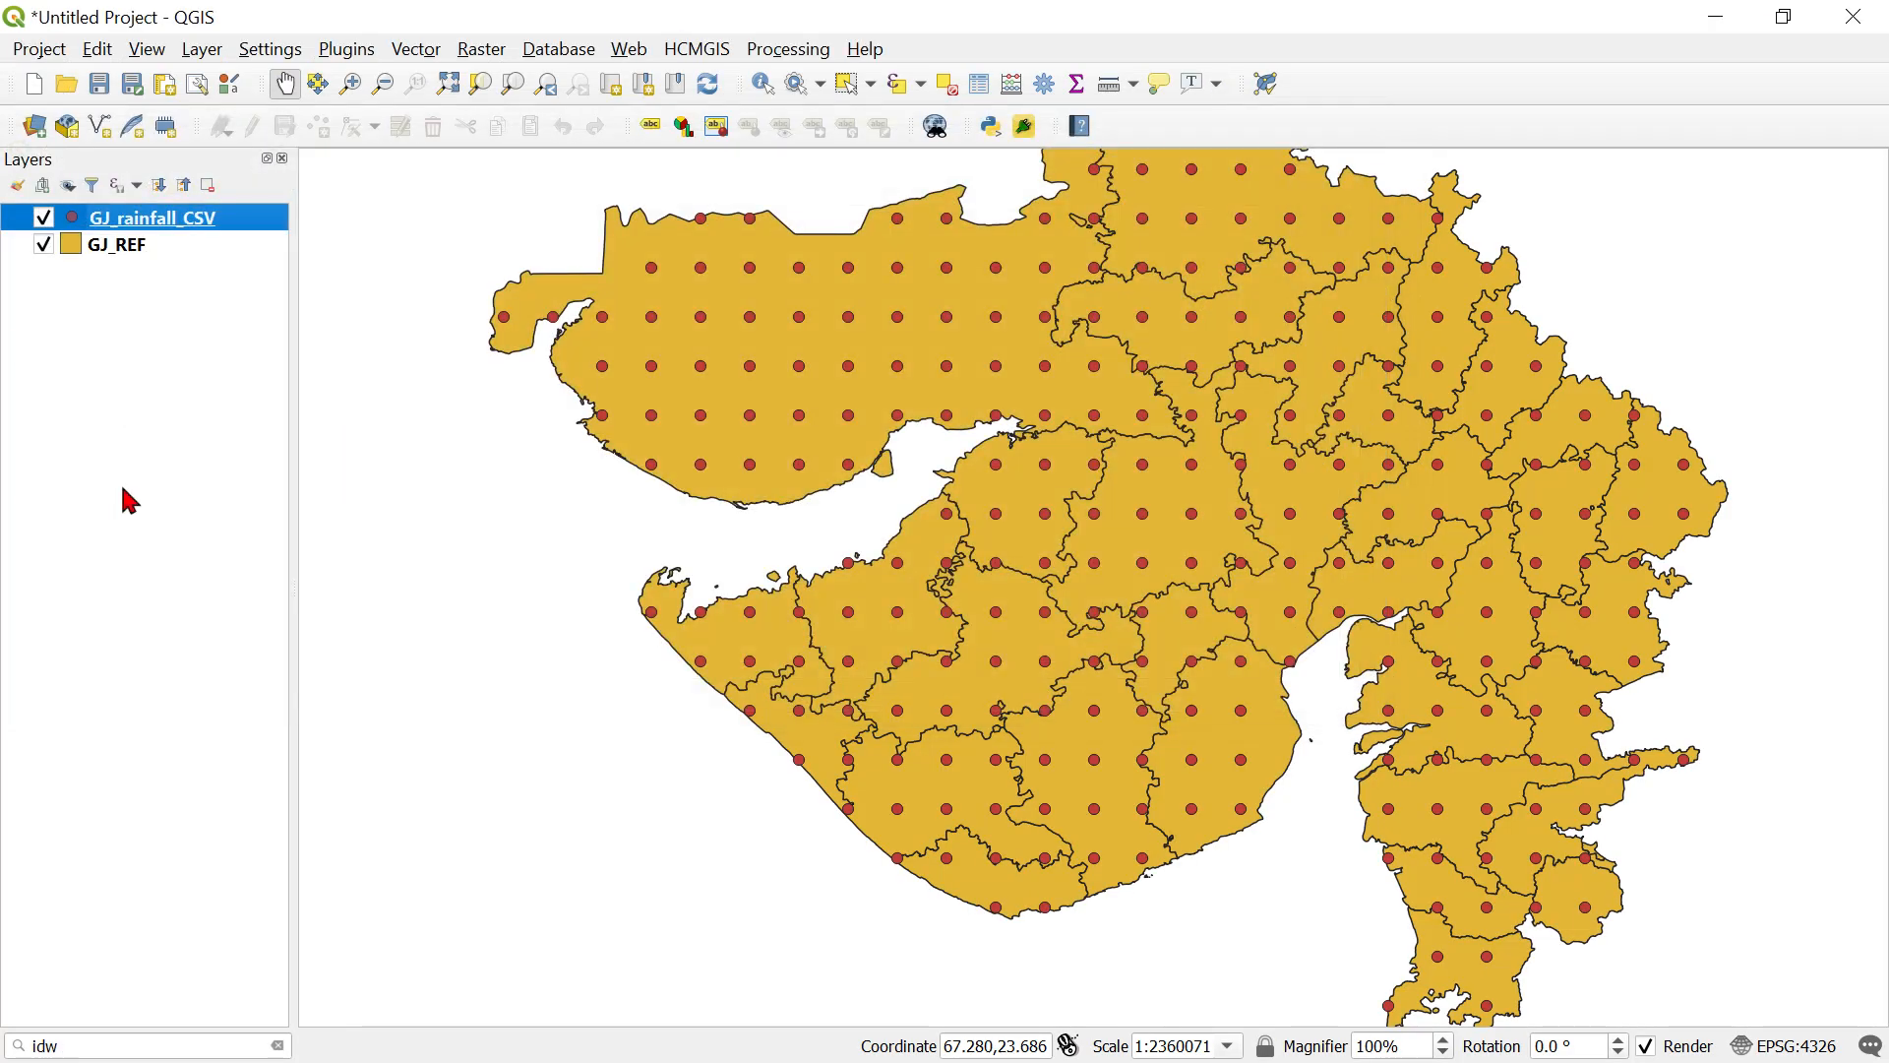
{"action": "right_click", "coordinate": [142, 226]}
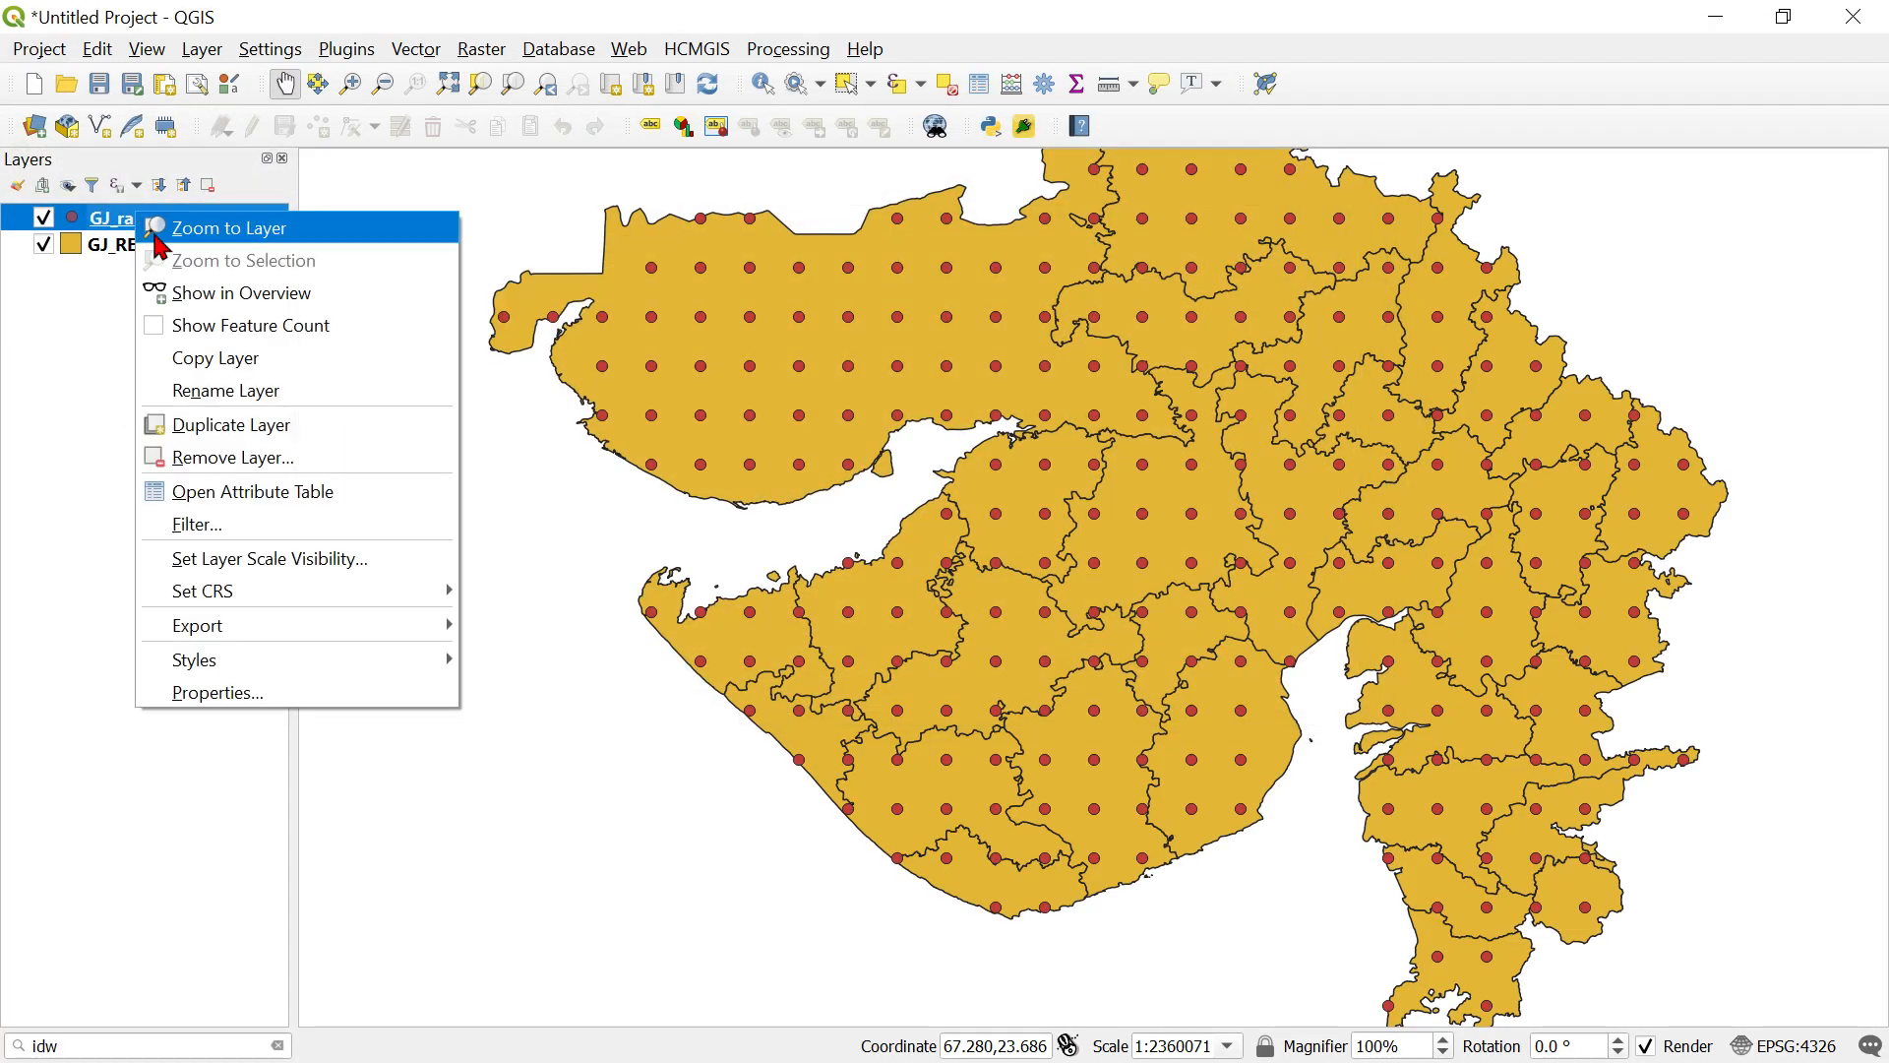
{"action": "left_click", "coordinate": [264, 694]}
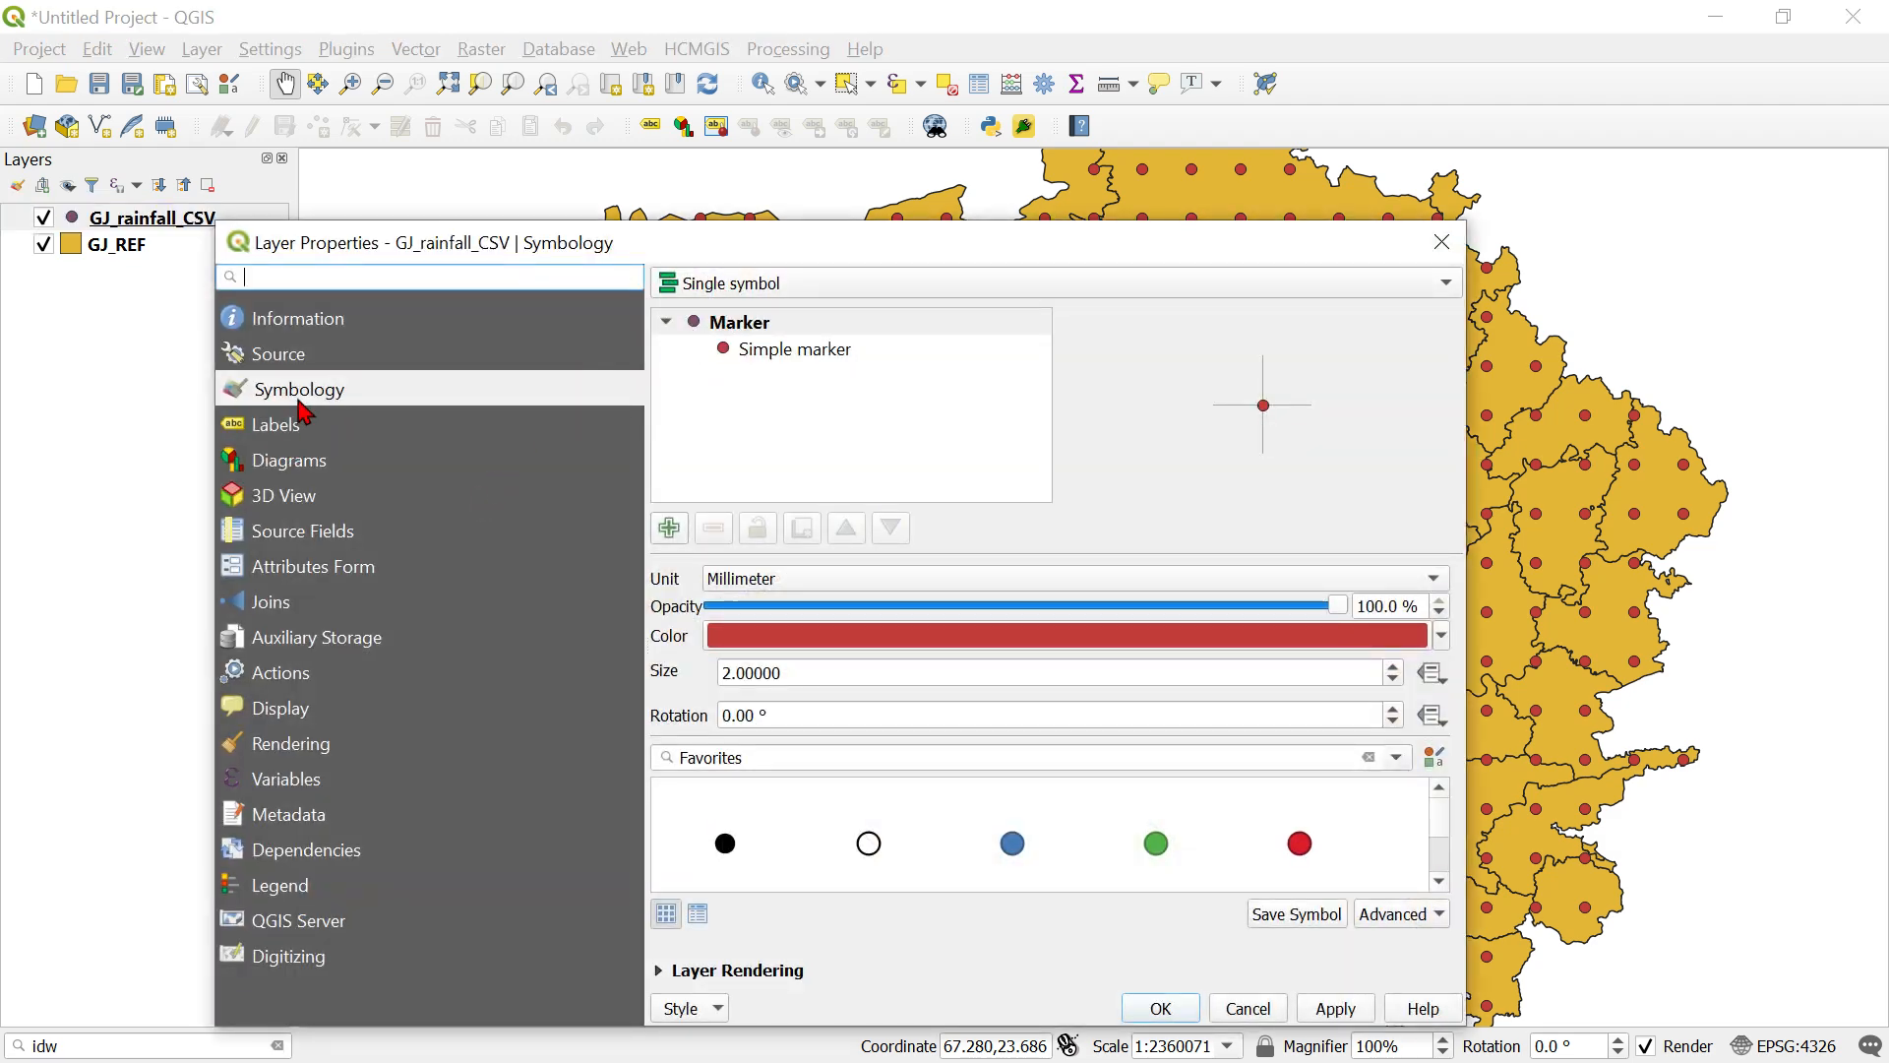
{"action": "left_click", "coordinate": [733, 283]}
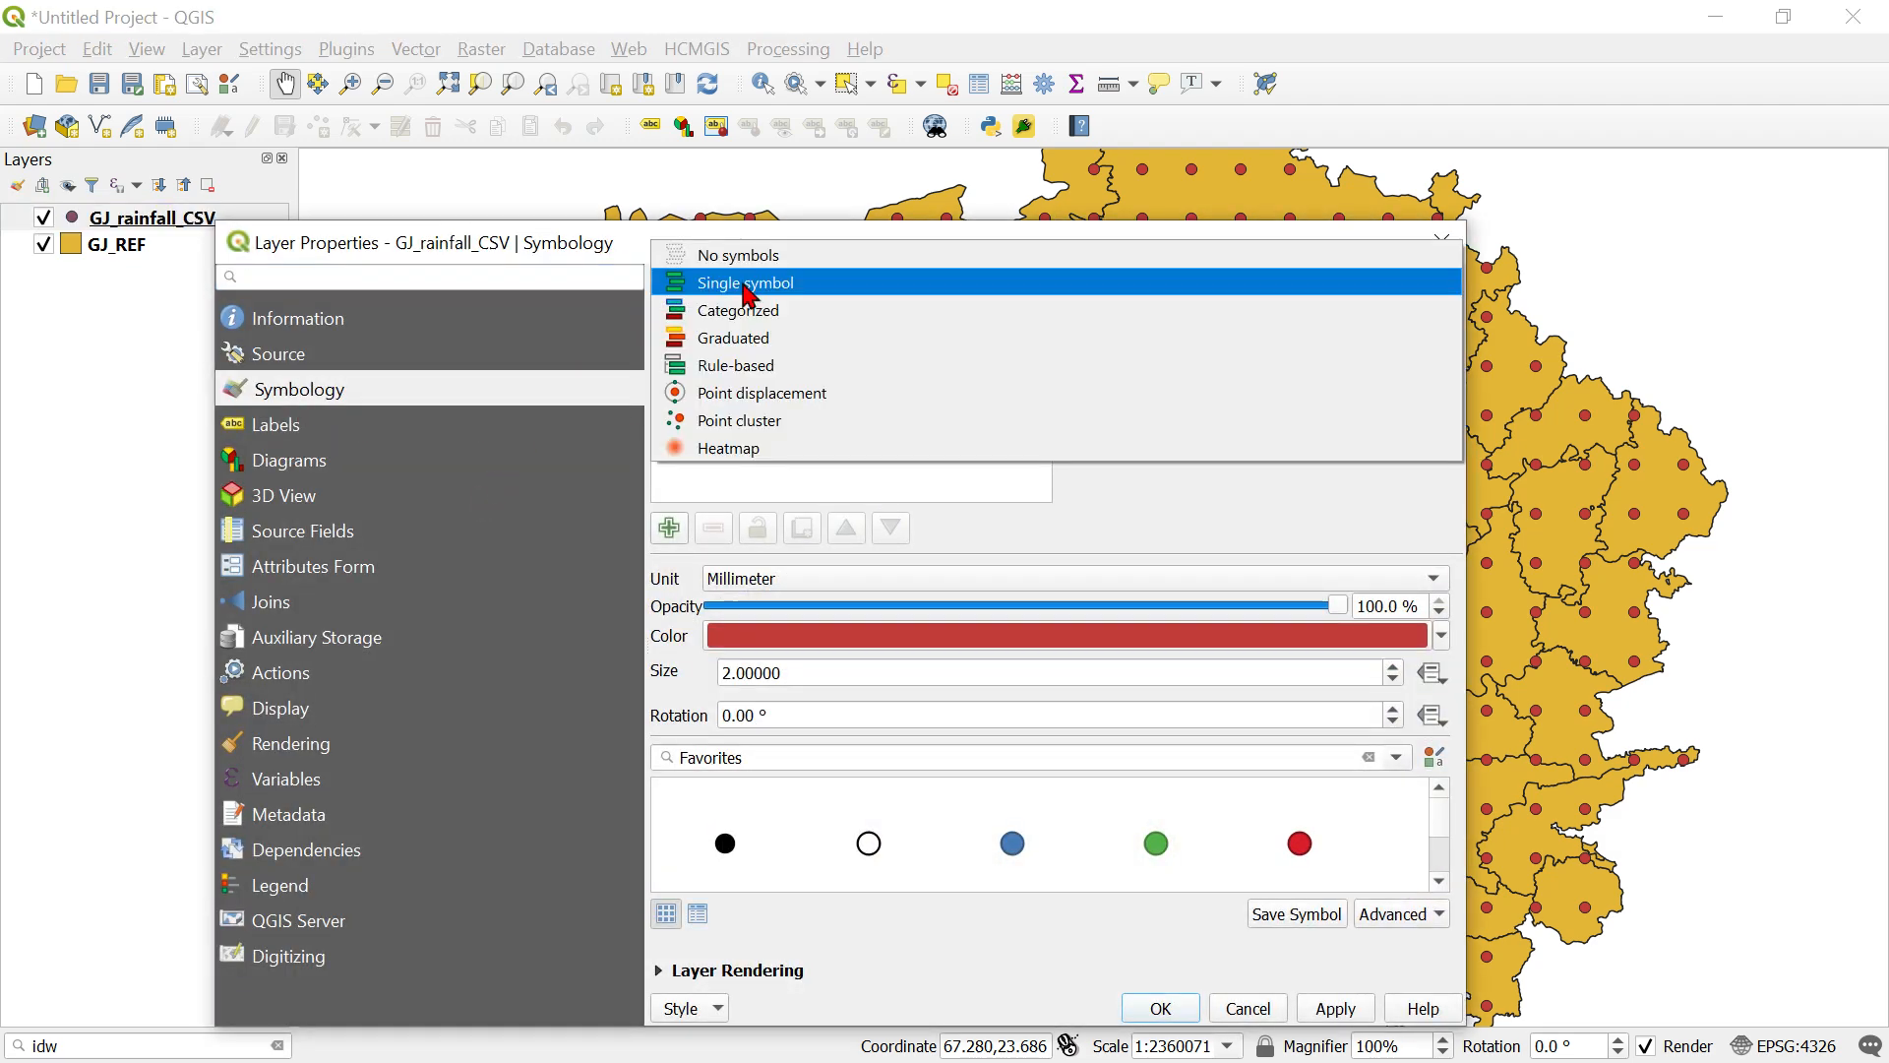
{"action": "left_click", "coordinate": [764, 344]}
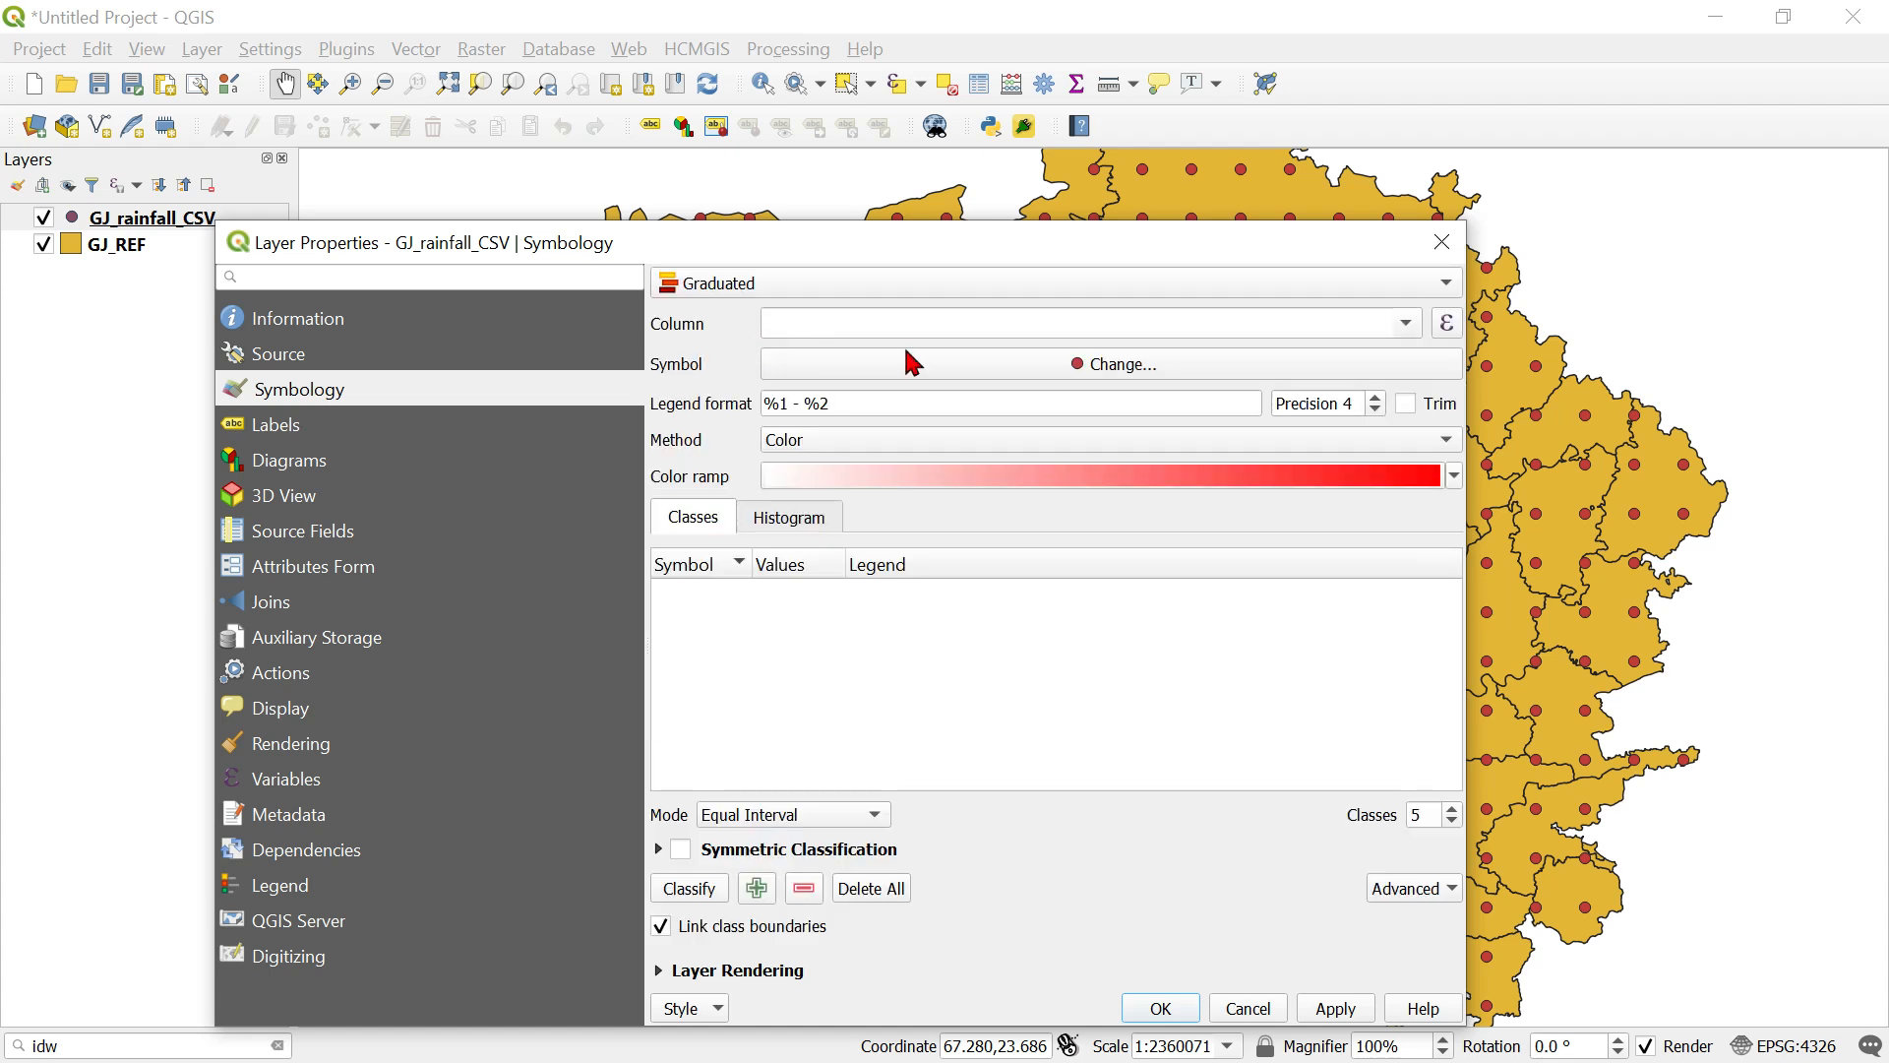
{"action": "left_click", "coordinate": [1404, 325]}
{"action": "left_click", "coordinate": [868, 413]}
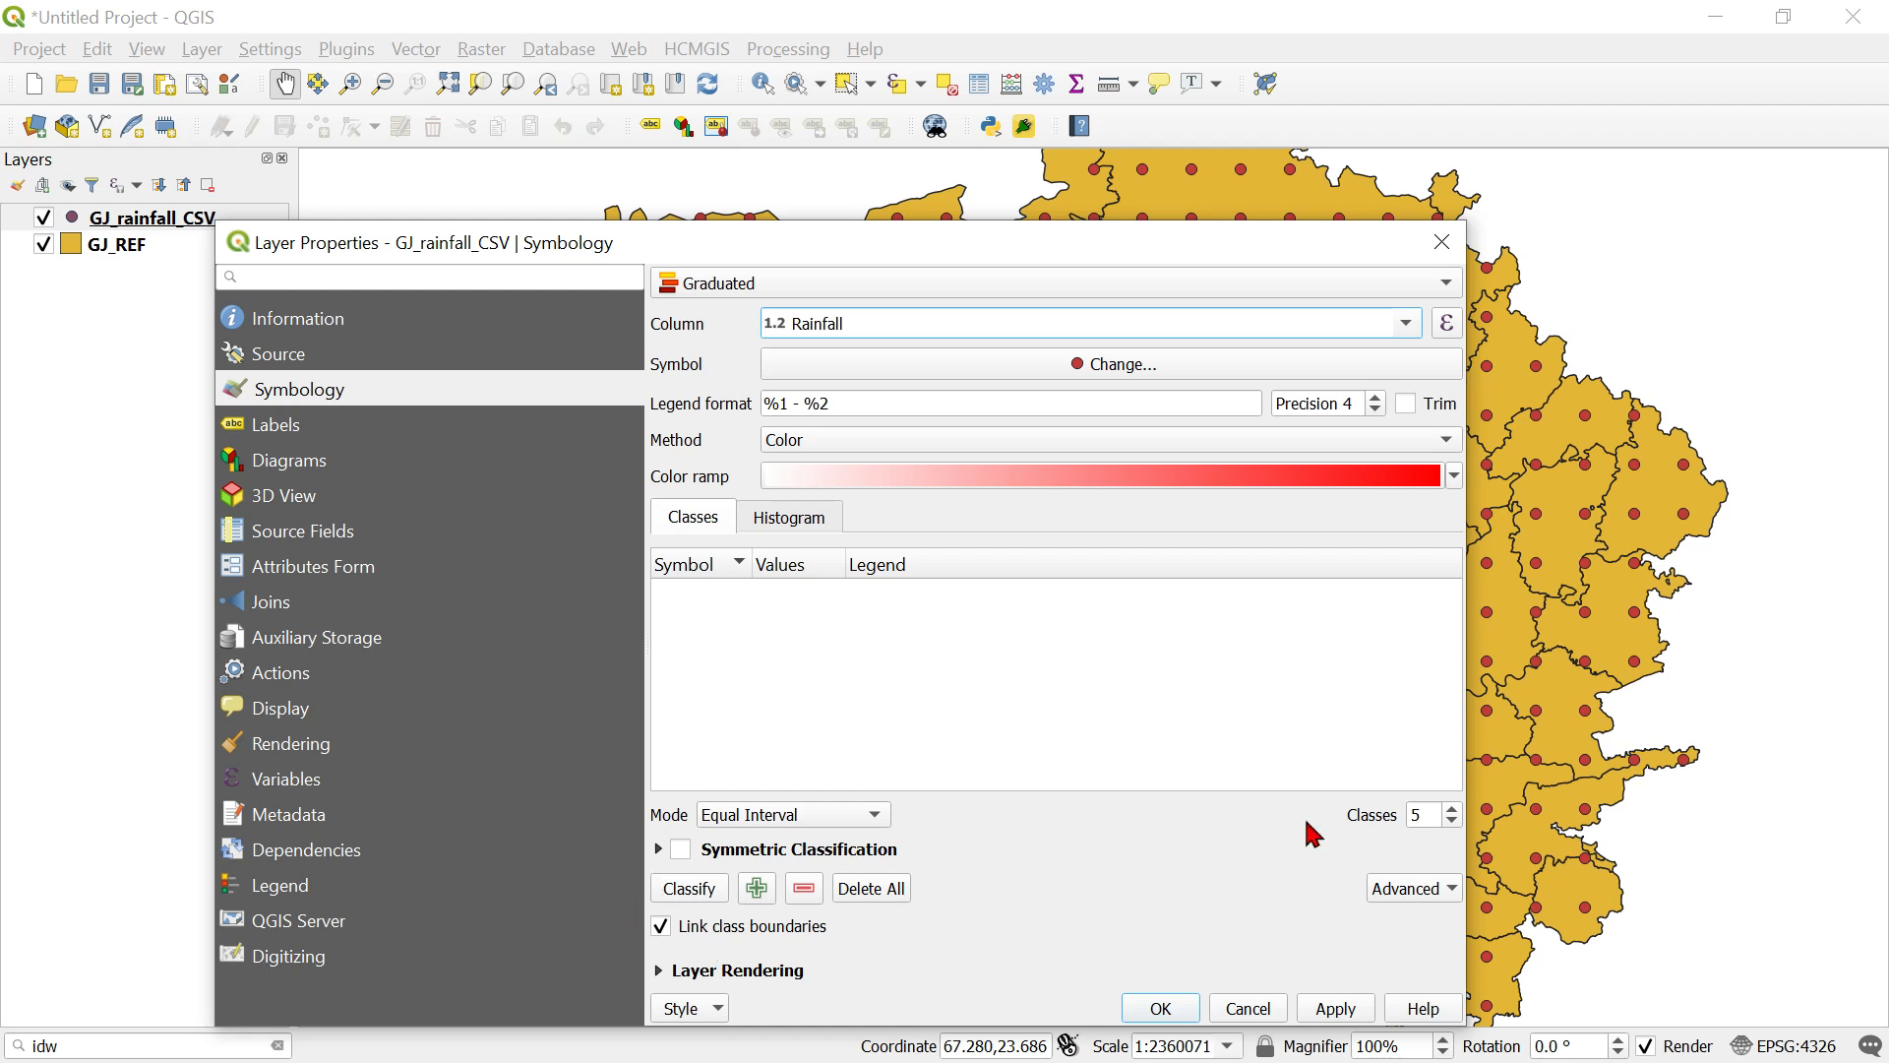
Classify the rainfall values into 5 equal-interval classes with the white-to-red color ramp and apply the style to the point layer.
{"action": "left_click", "coordinate": [693, 892]}
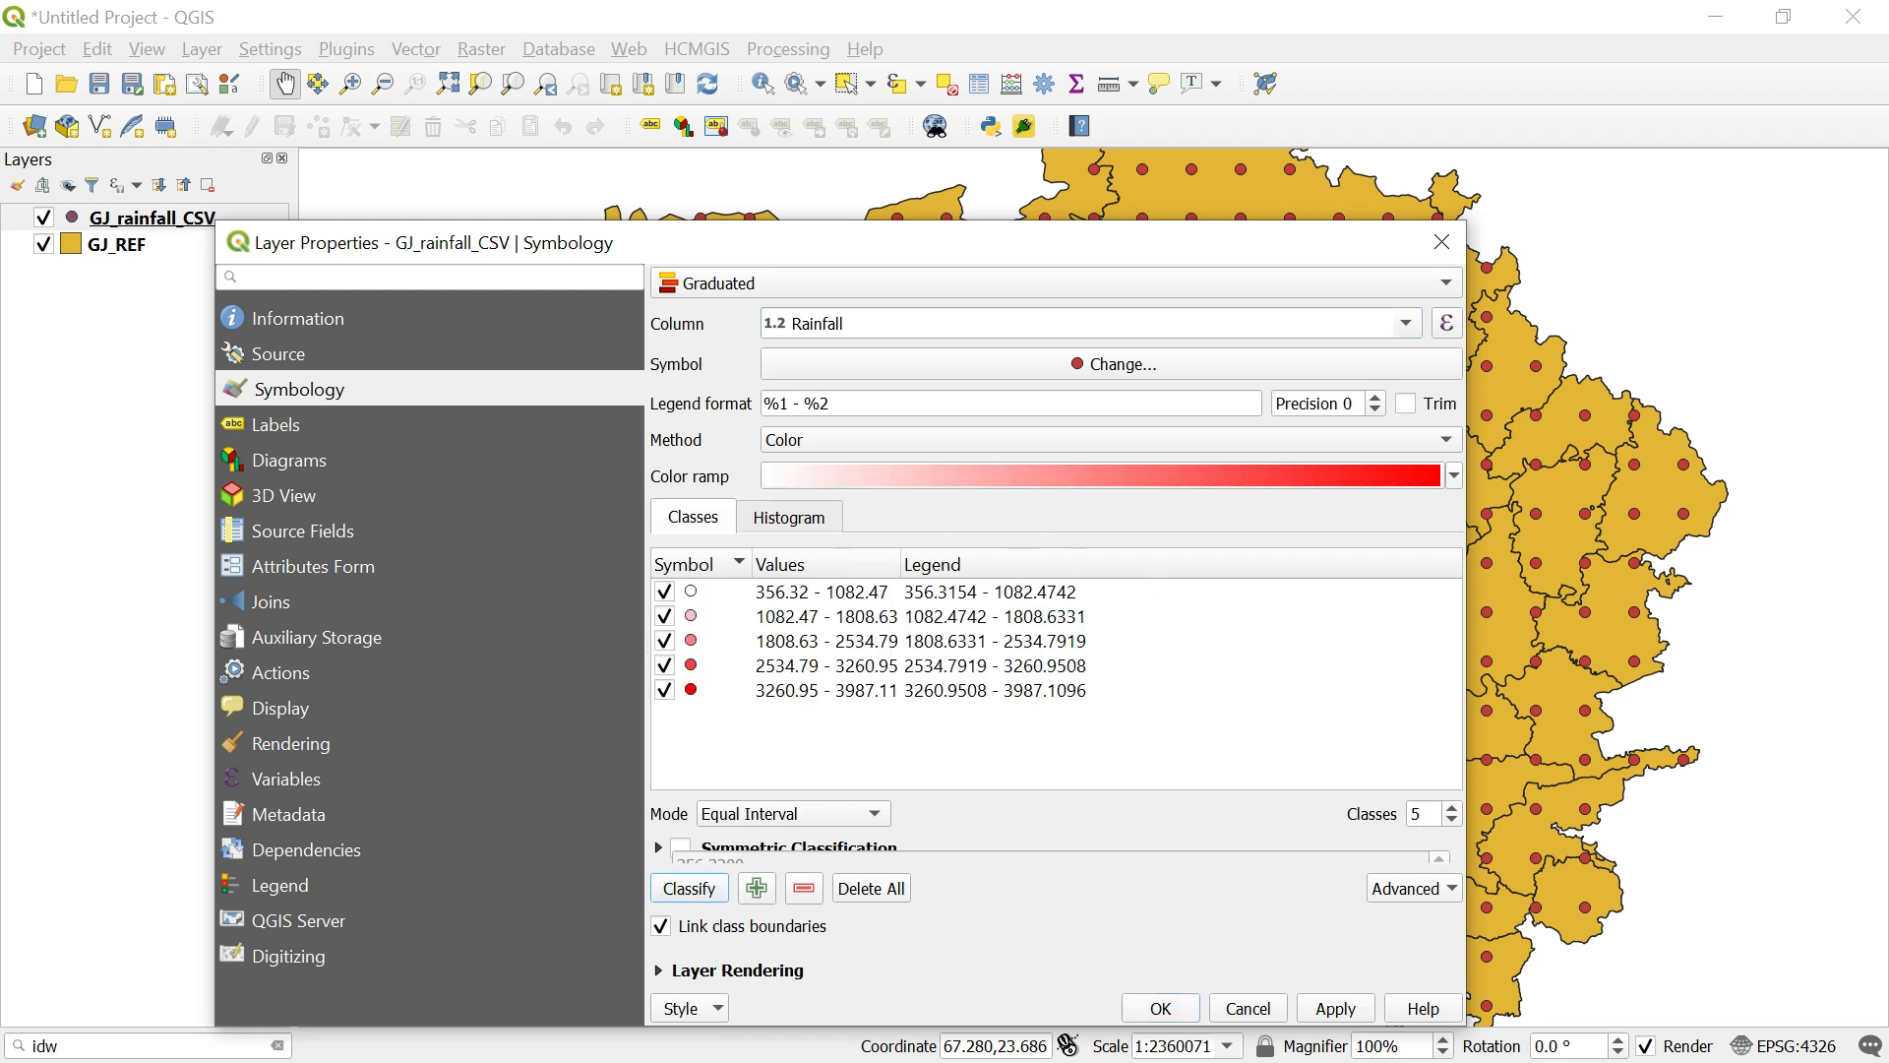
{"action": "left_click", "coordinate": [1338, 1008]}
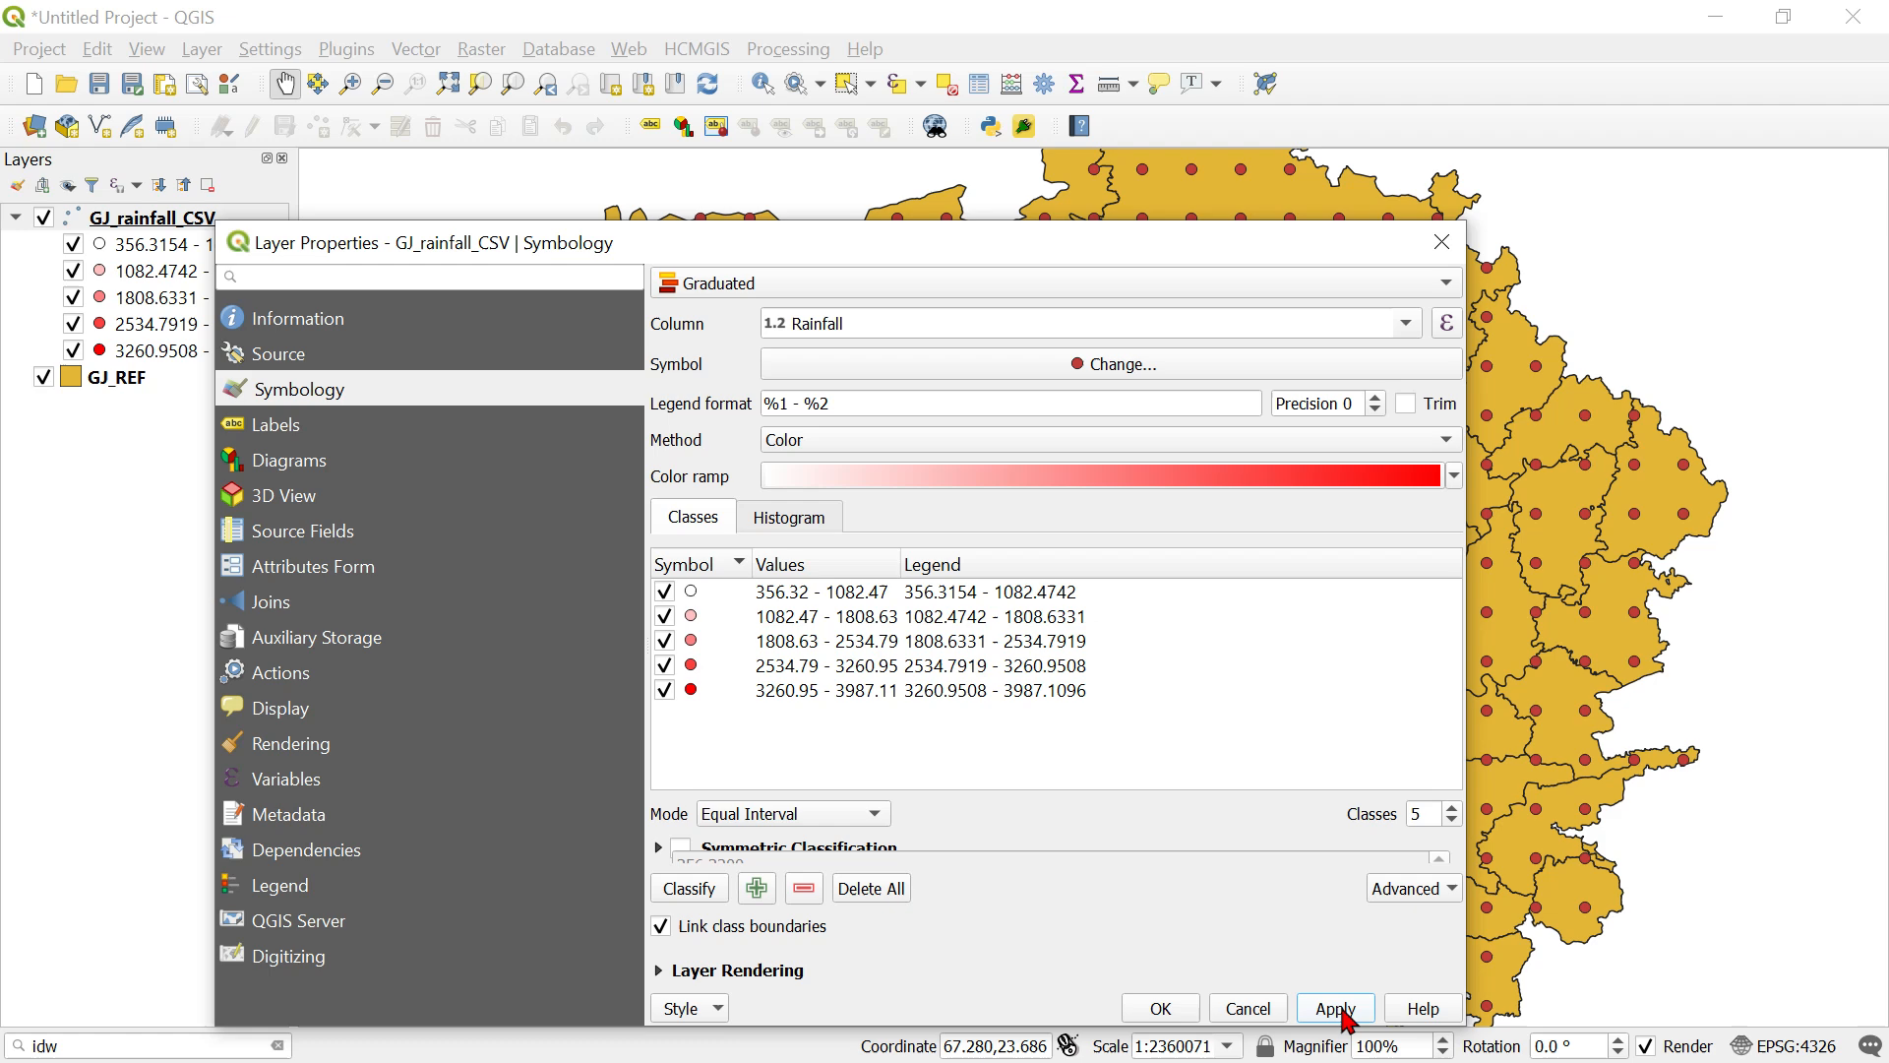
{"action": "left_click", "coordinate": [1163, 1011]}
{"action": "scroll", "coordinate": [811, 524], "scroll_direction": "down", "scroll_amount": 2}
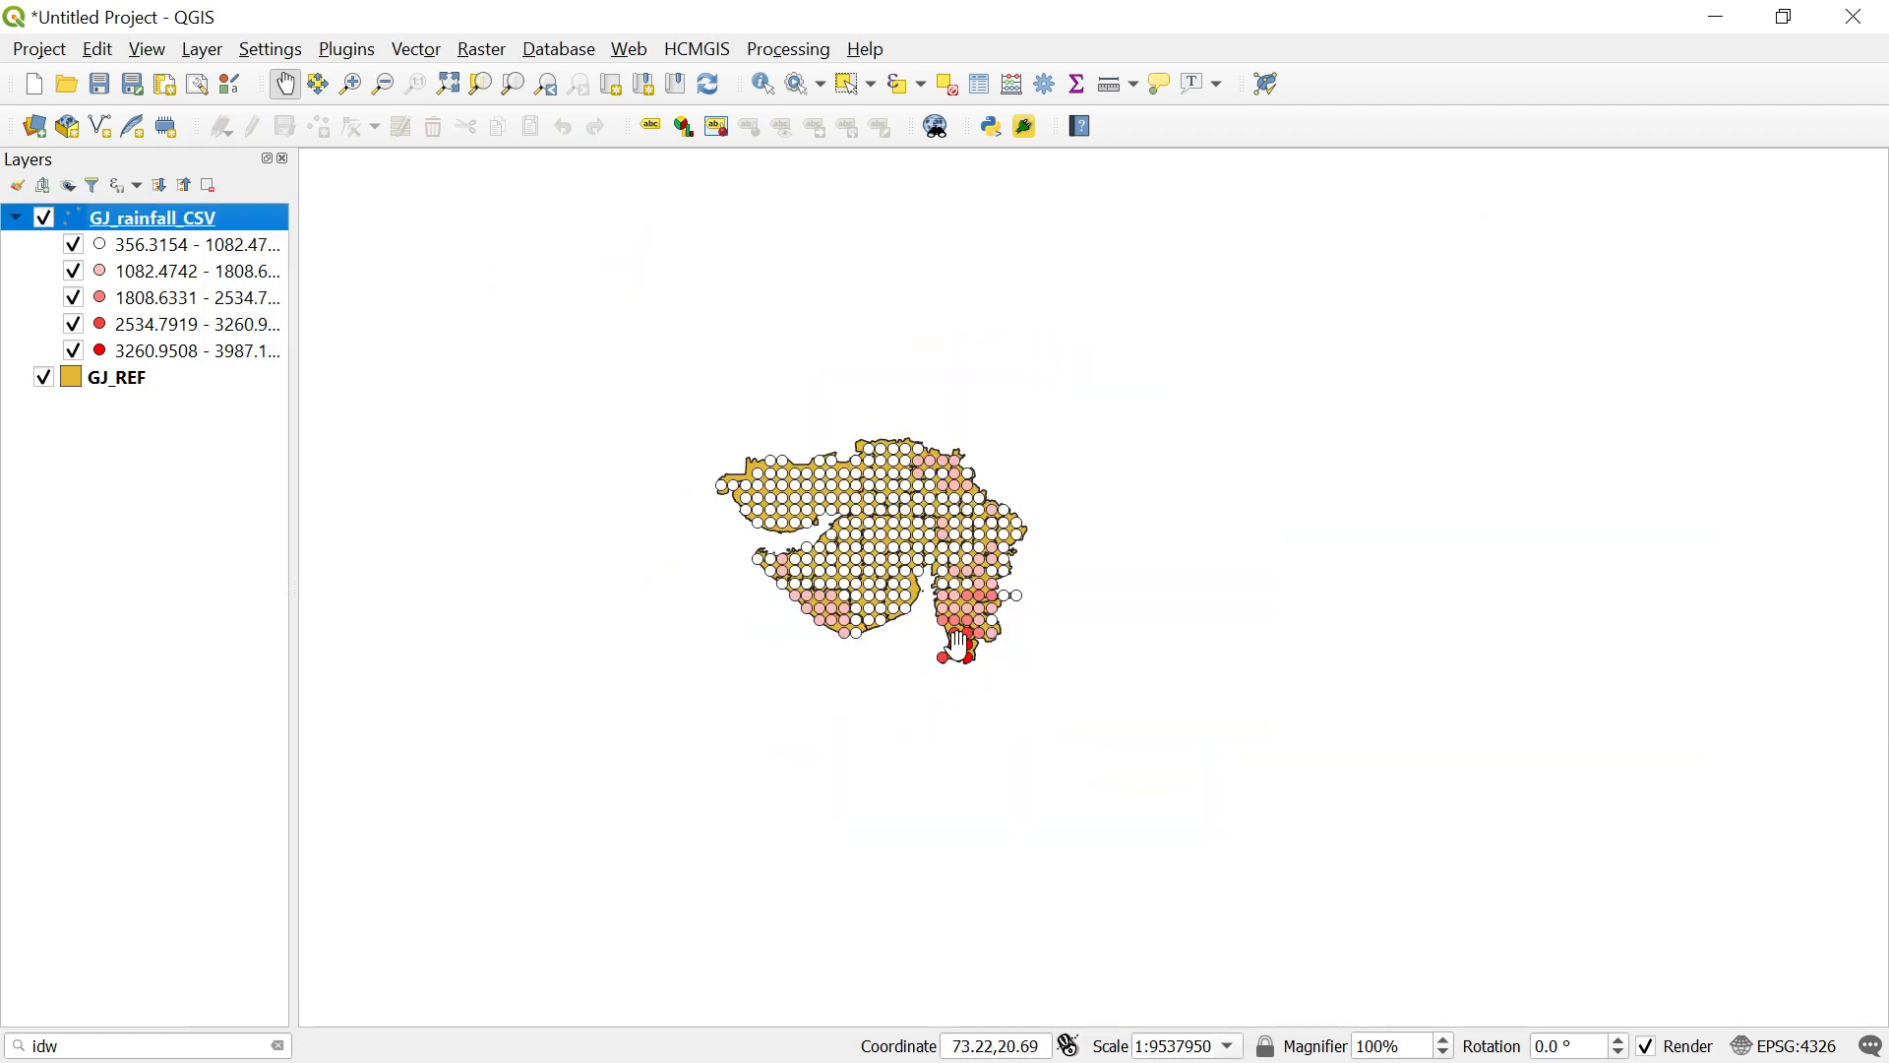
{"action": "scroll", "coordinate": [972, 651], "scroll_direction": "up", "scroll_amount": 1}
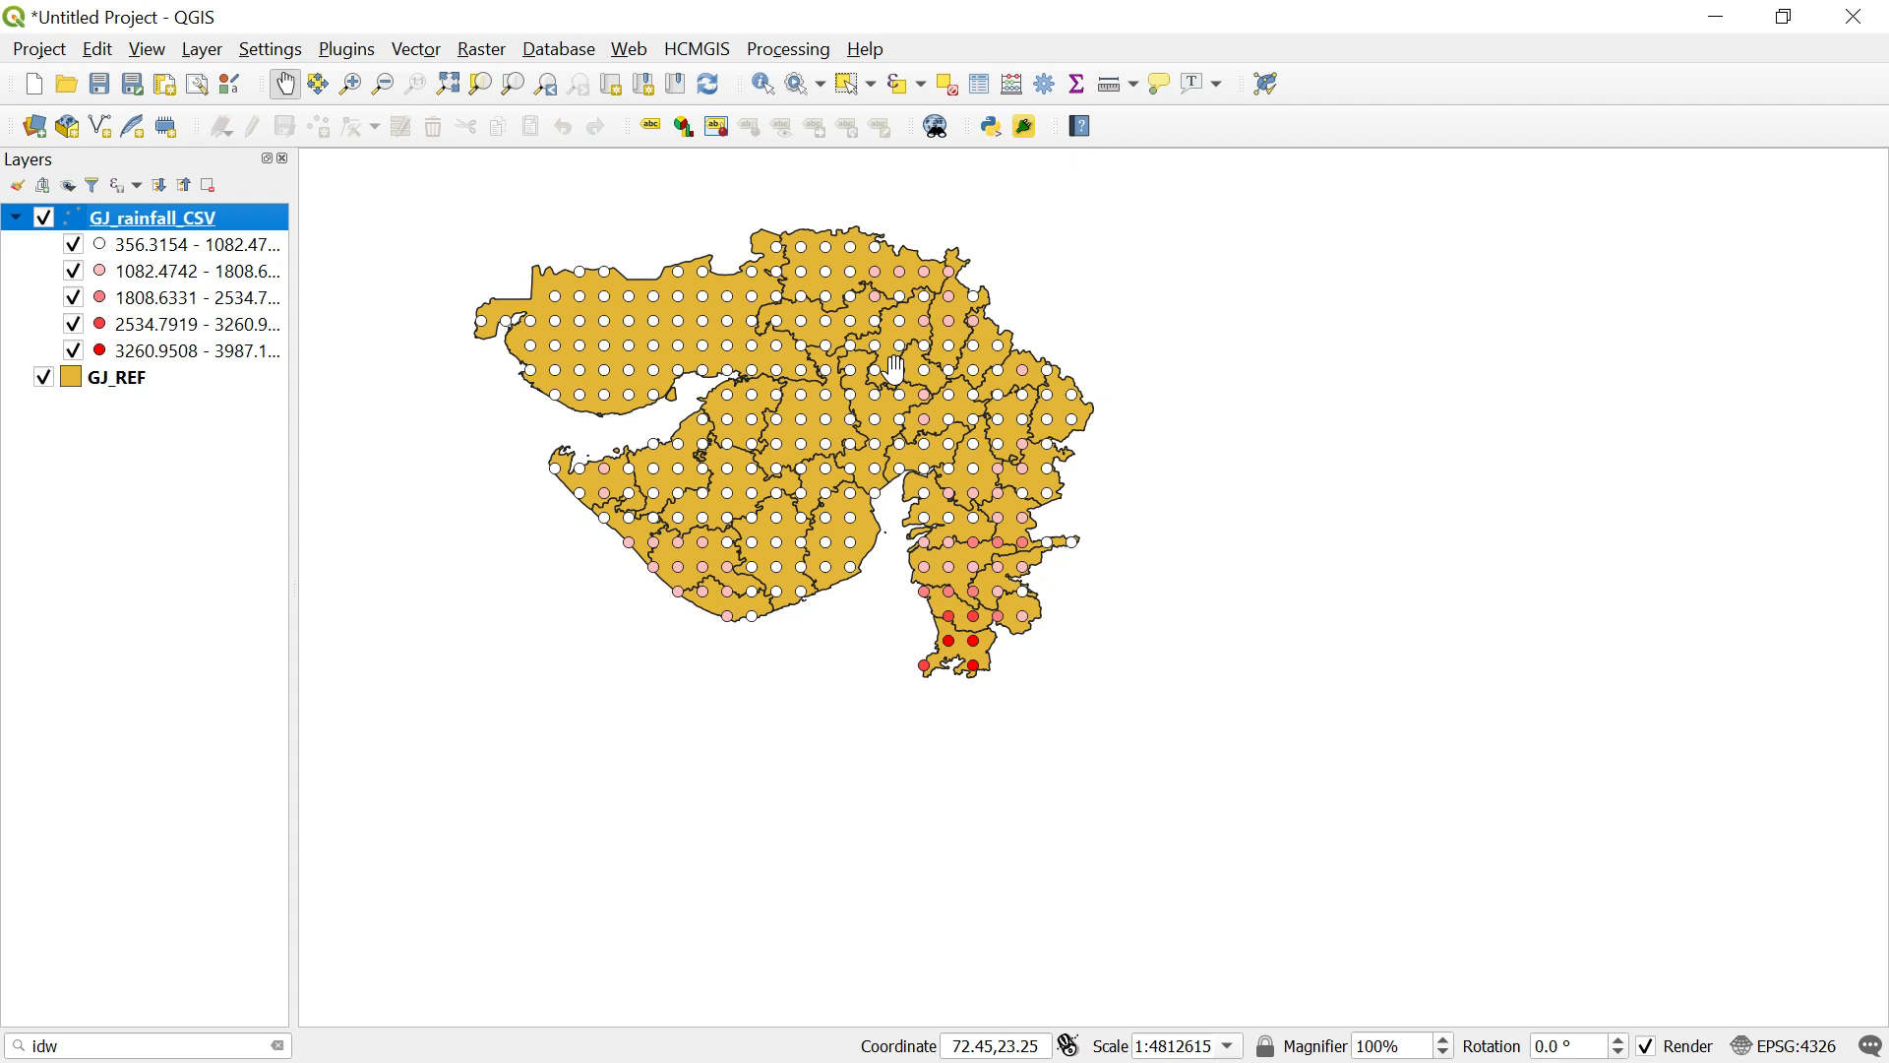
{"action": "left_click_drag", "start_coordinate": [844, 366], "coordinate": [992, 451]}
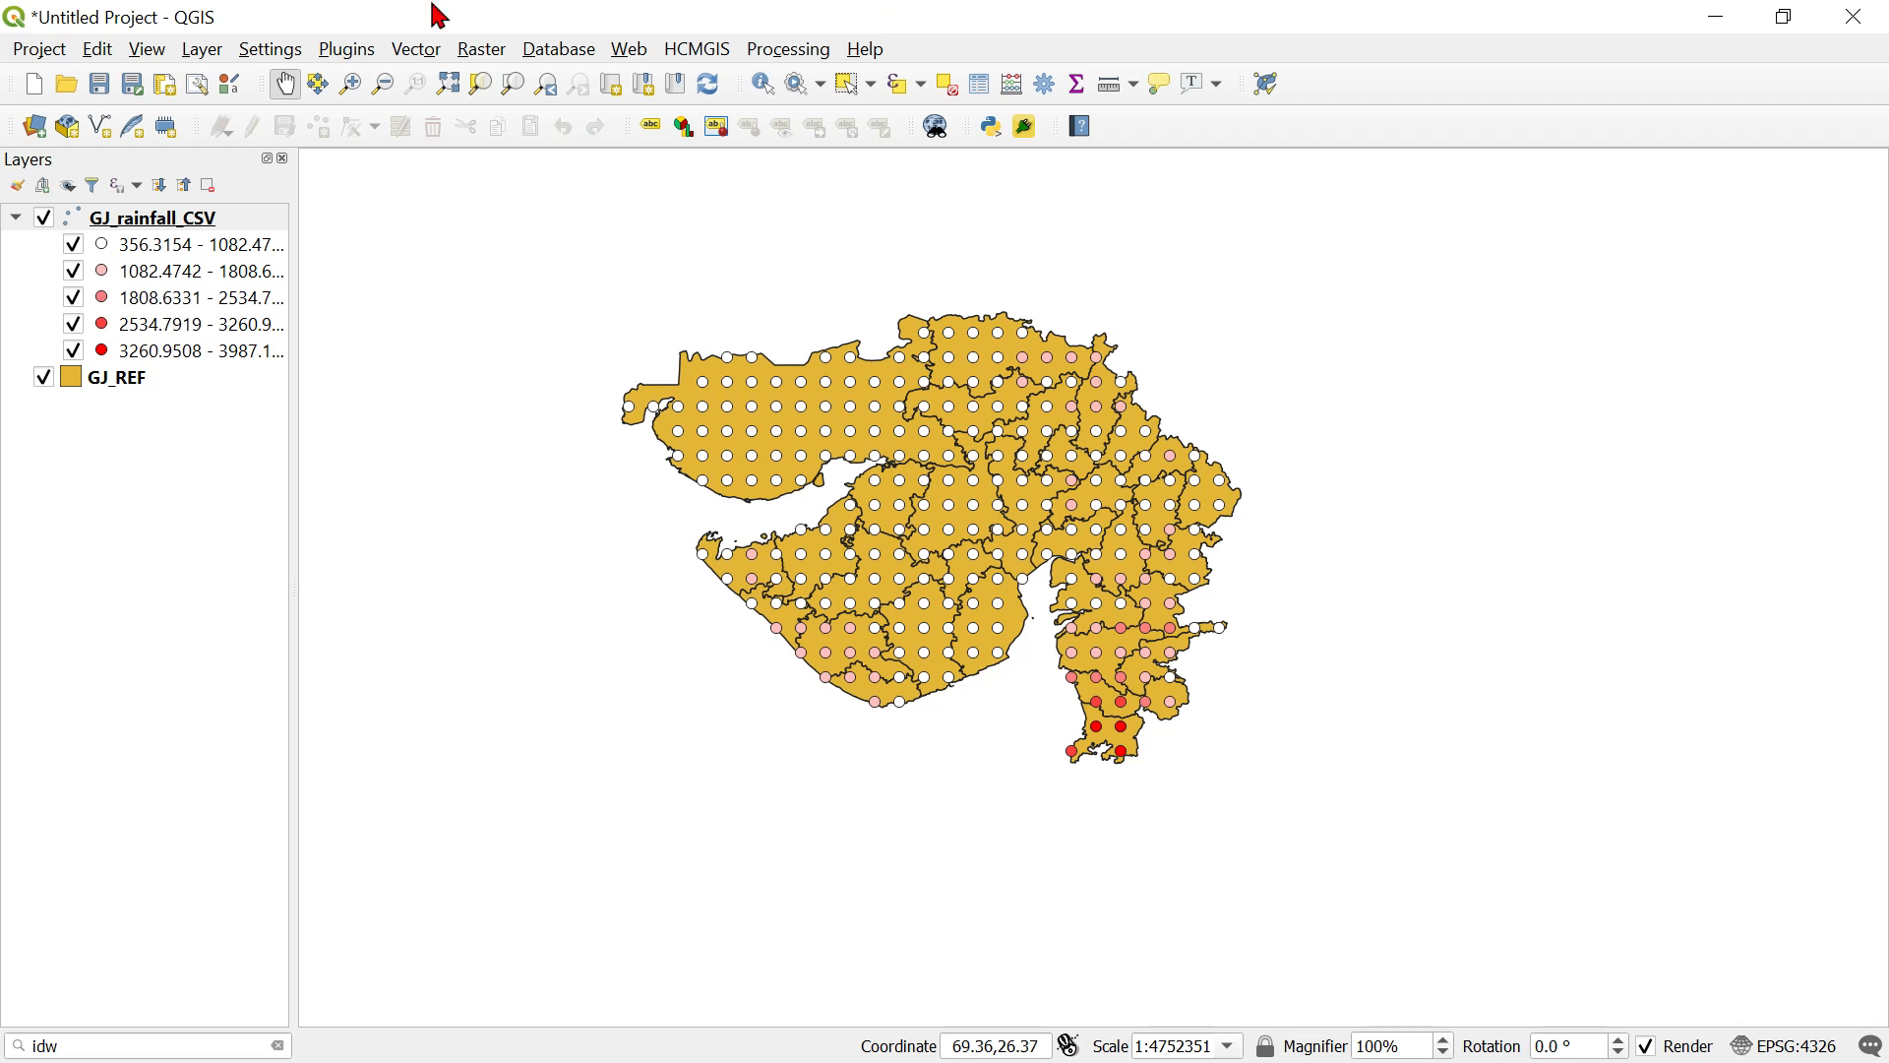
{"action": "left_click", "coordinate": [200, 54]}
{"action": "mouse_move", "coordinate": [248, 158]}
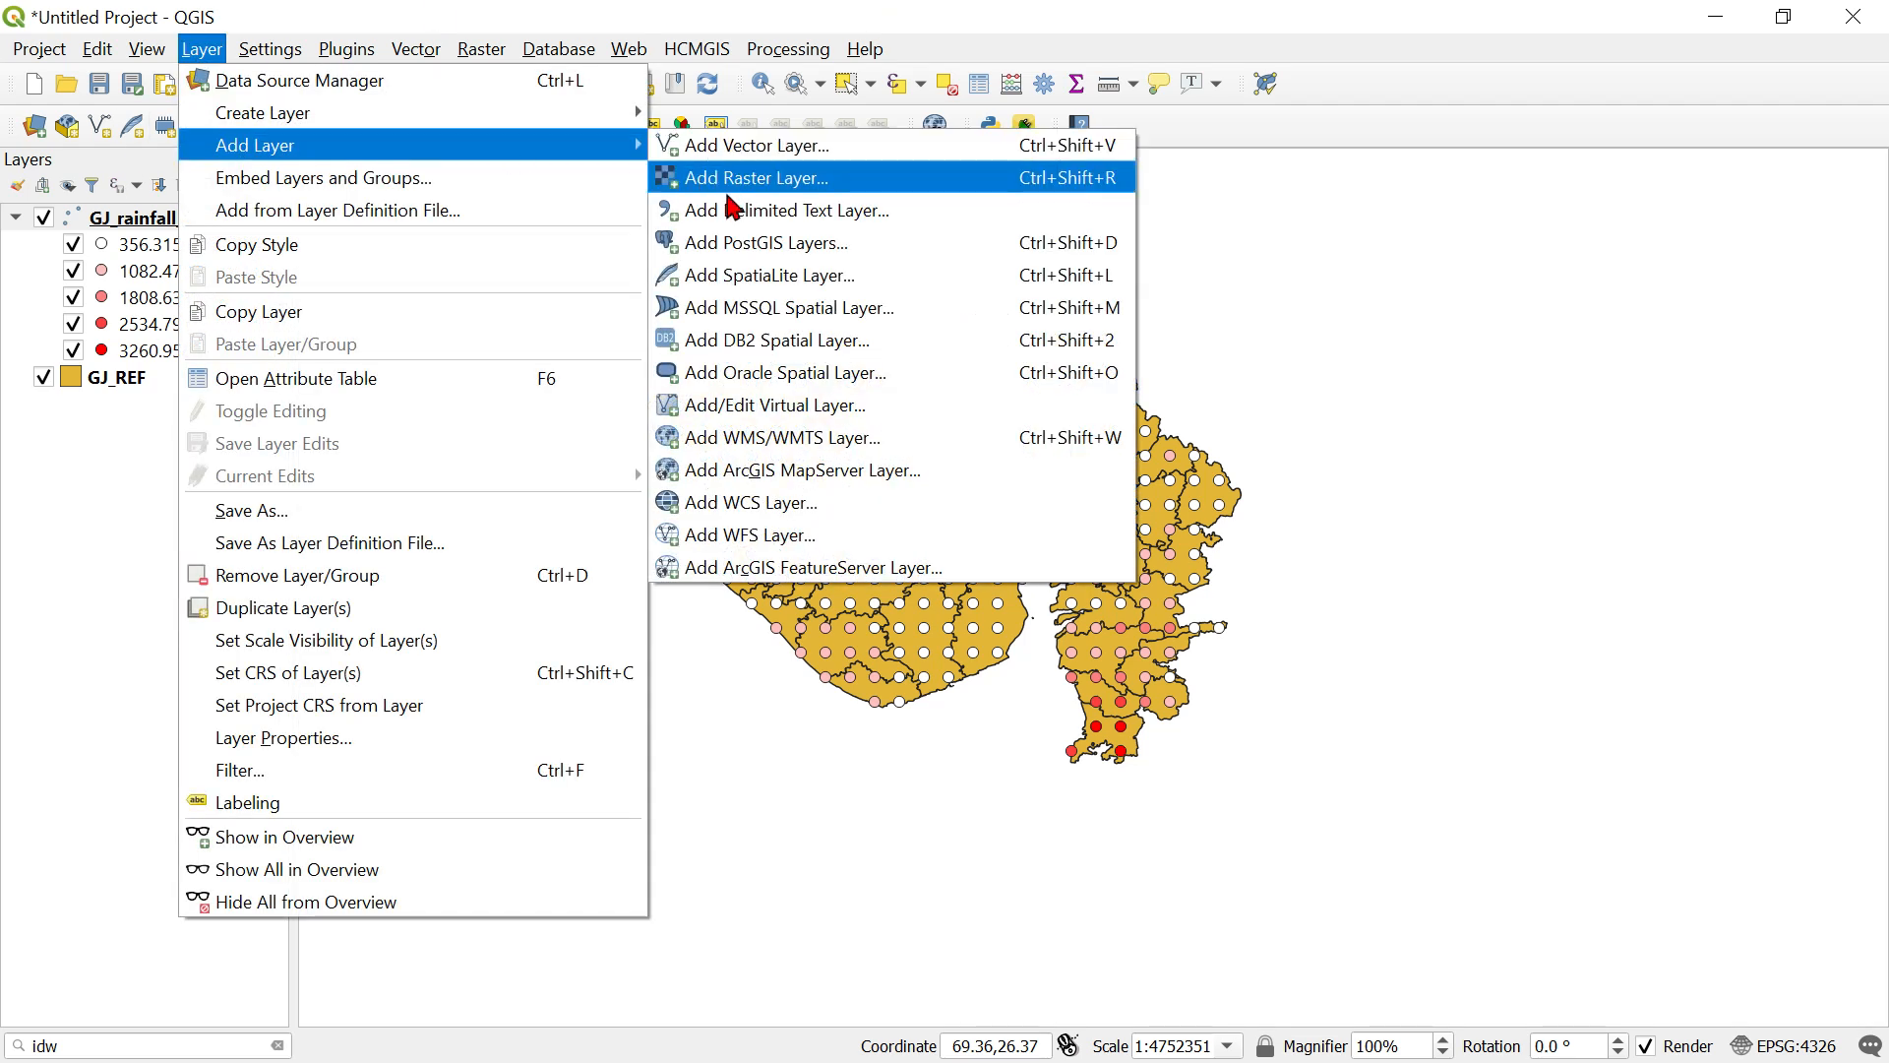
{"action": "left_click", "coordinate": [1366, 232]}
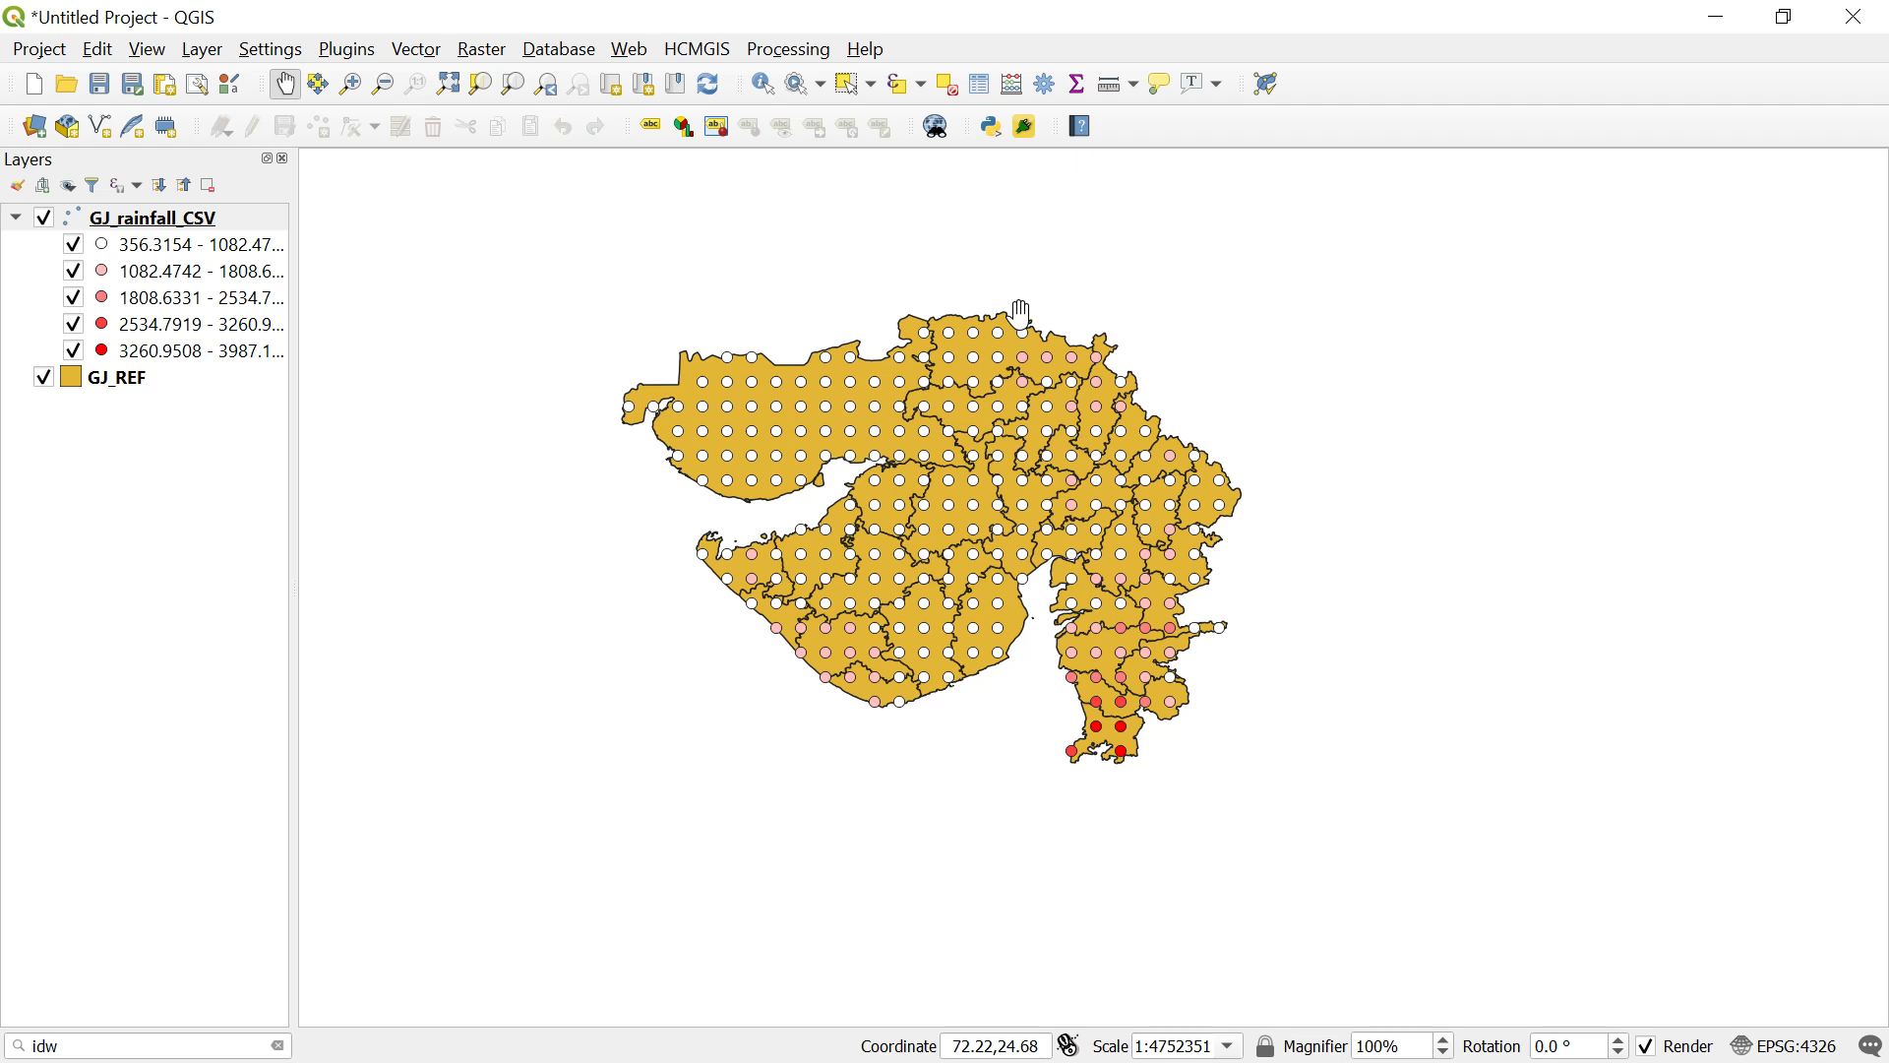